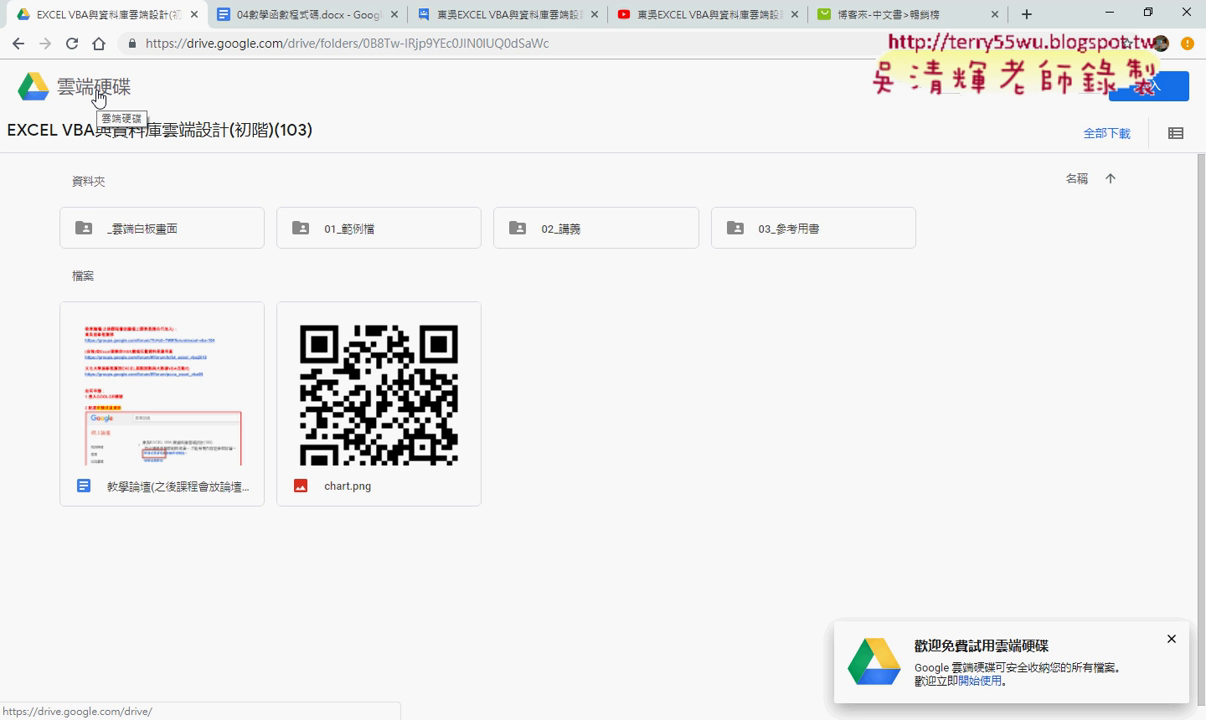
- Open 04數學函數程式碼.docx from _雲端白板畫面 > 04_數學函數, viewing the folder as a list
double_click(167, 240)
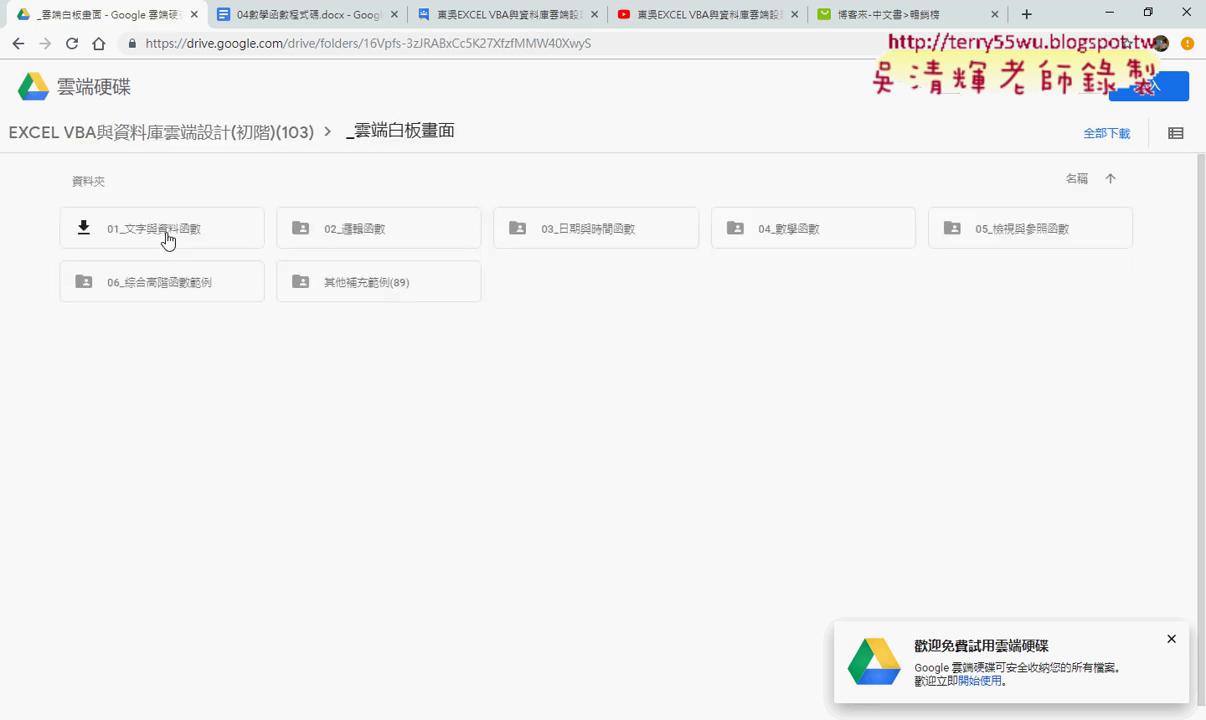
double_click(786, 235)
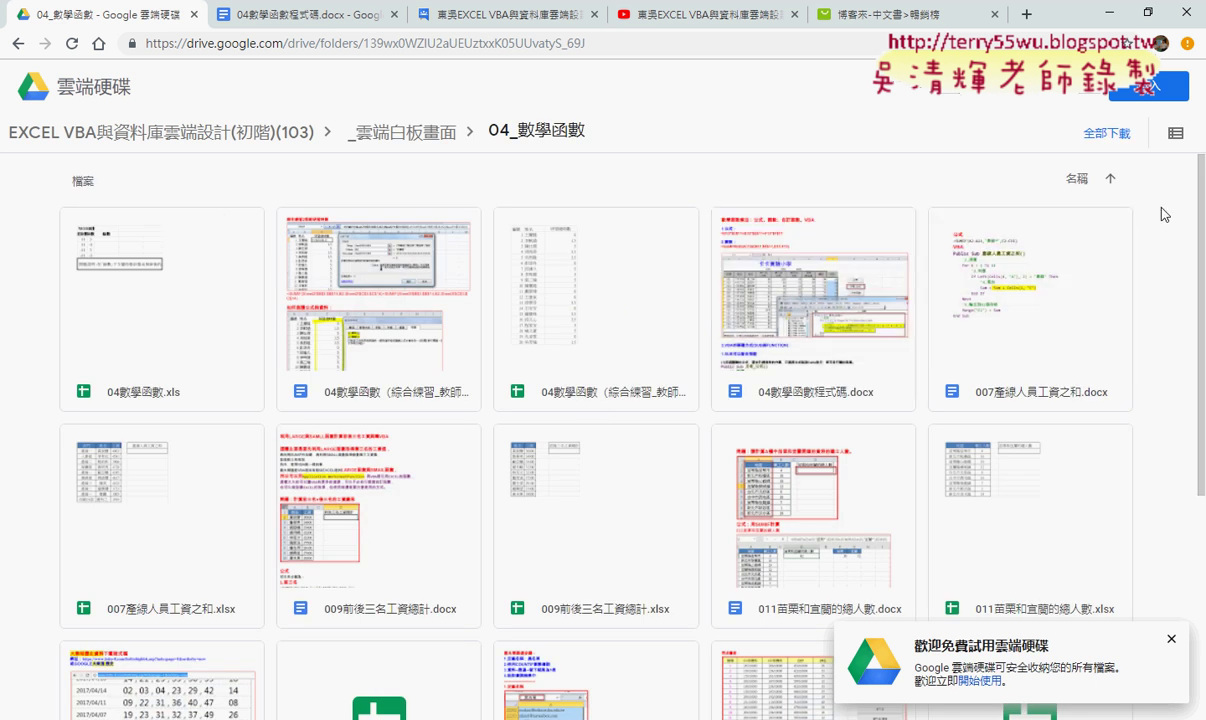
click(1176, 135)
click(1175, 137)
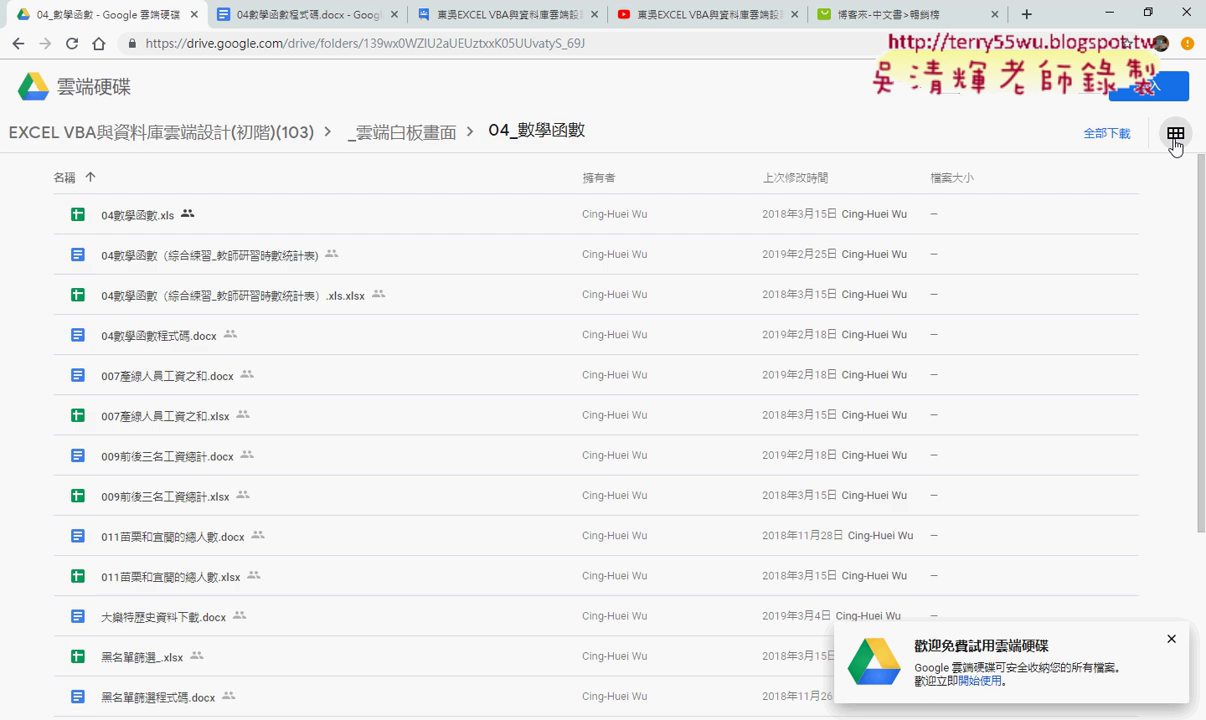
double_click(177, 338)
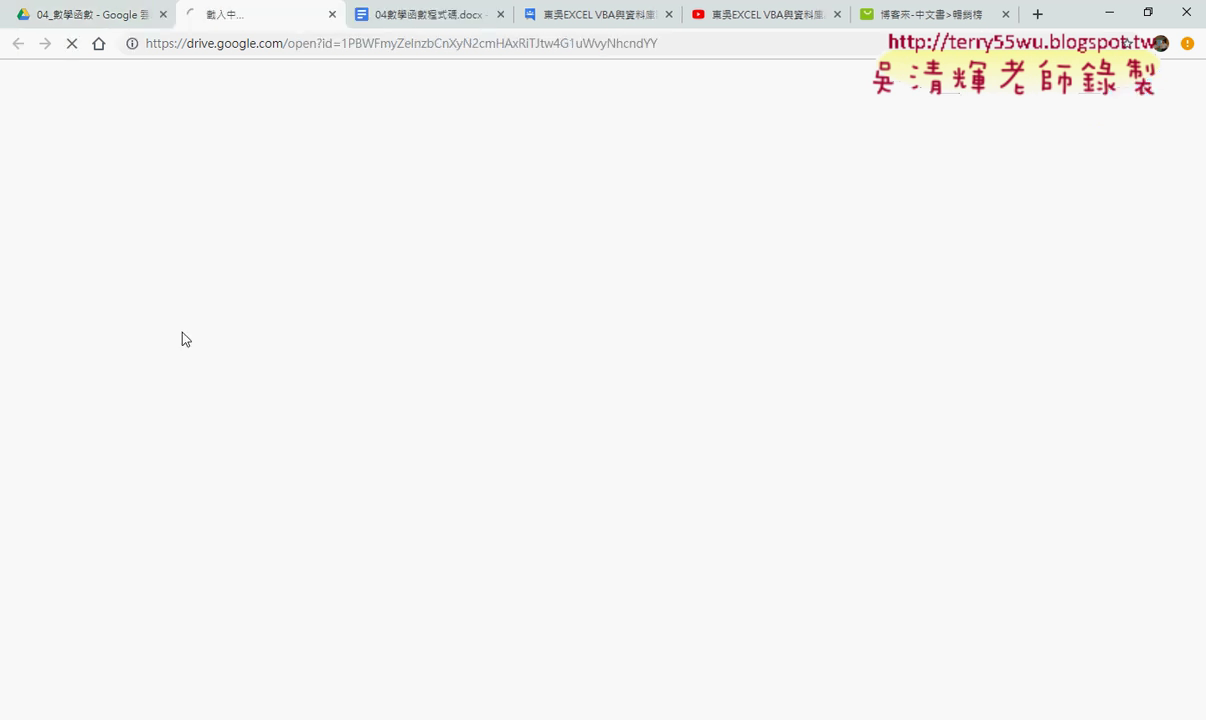
- Return to the Drive tab and go up to the EXCEL VBA與資料庫雲端設計(初階)(103) folder
click(100, 24)
click(209, 138)
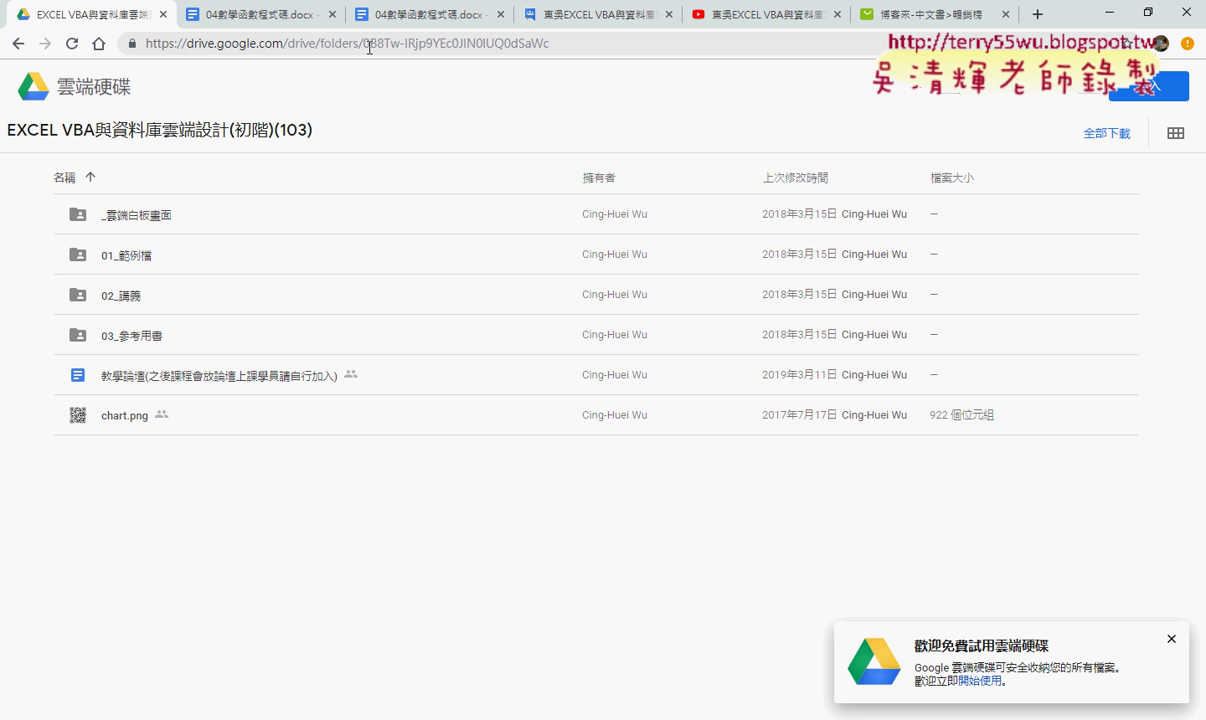
- Reload the course folder into the full Drive view and browse the New > More connected apps
click(71, 47)
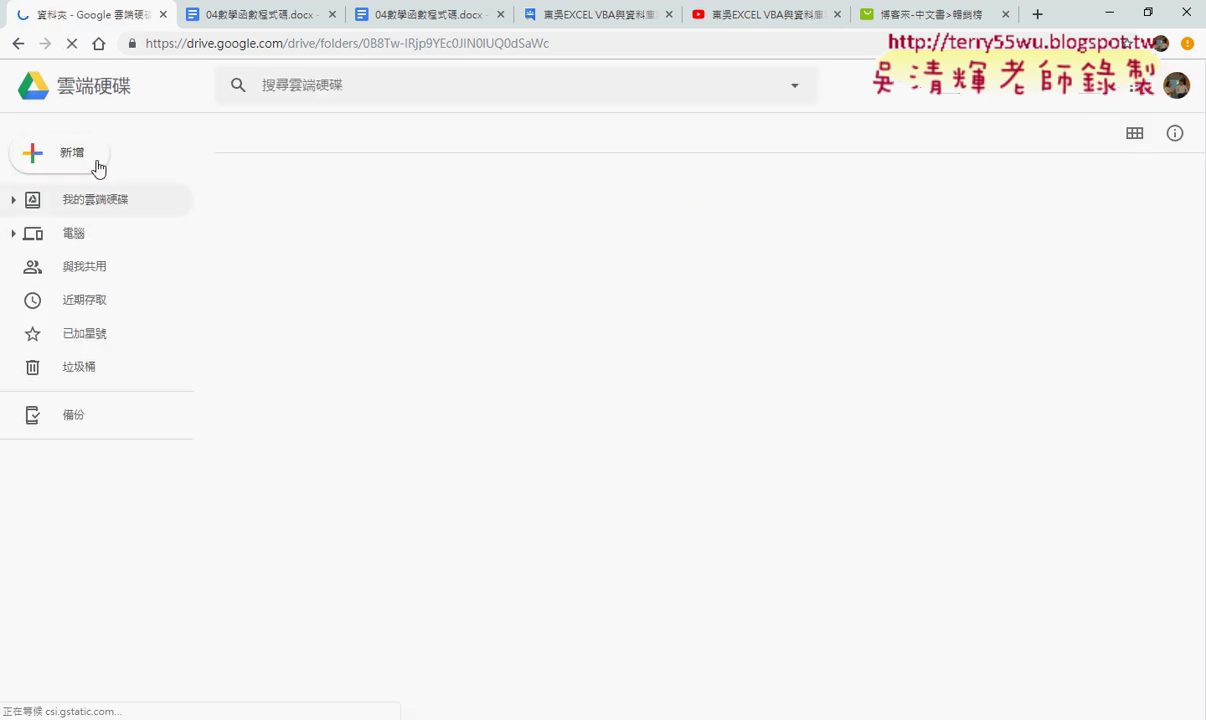
click(68, 160)
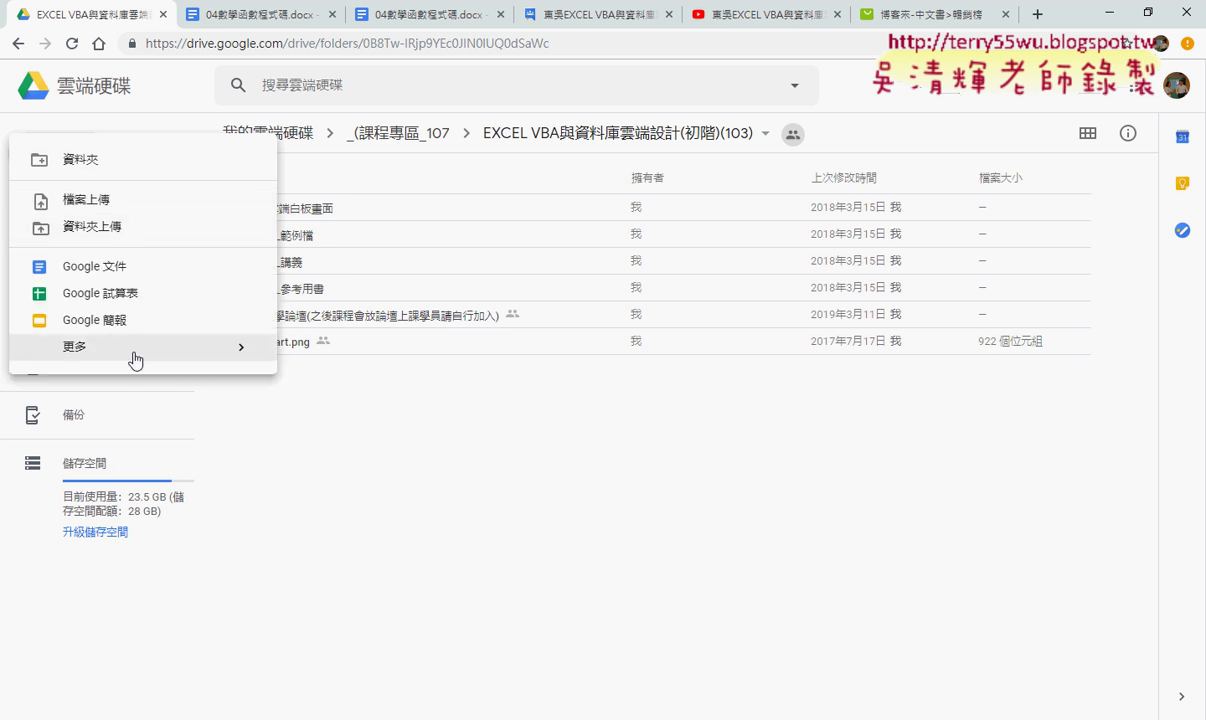
mouse_move(135, 358)
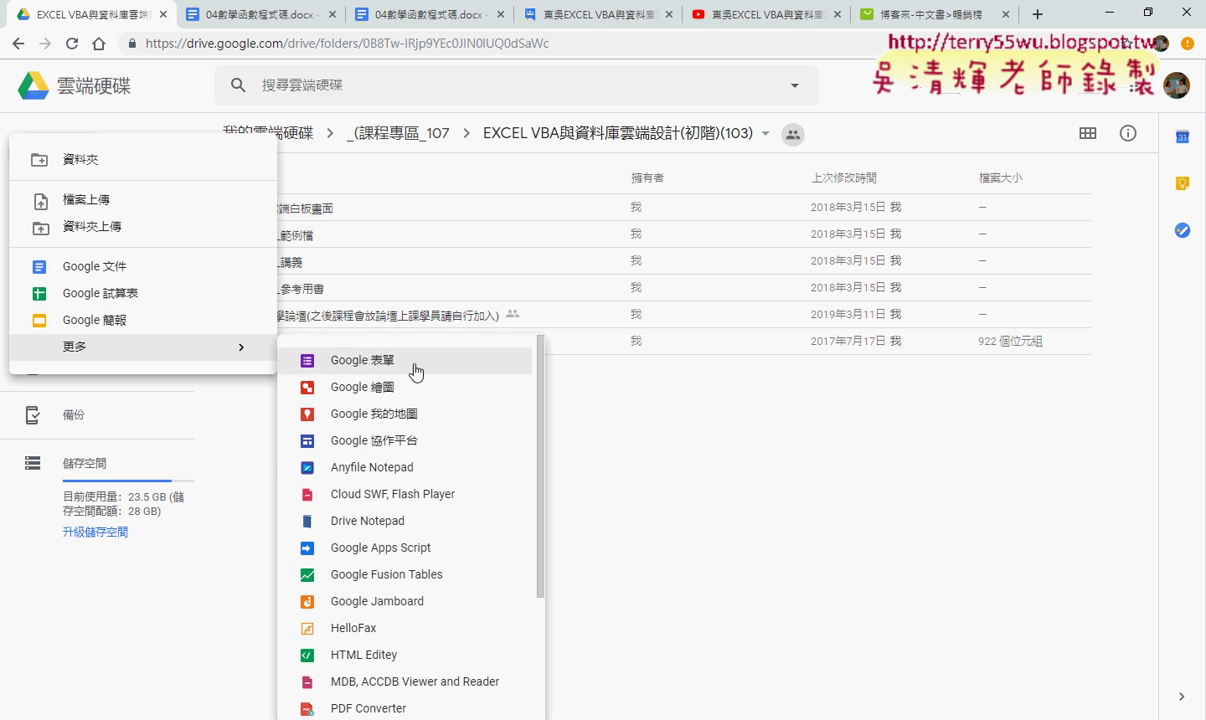
scroll(417, 370, down, 1)
scroll(428, 478, down, 1)
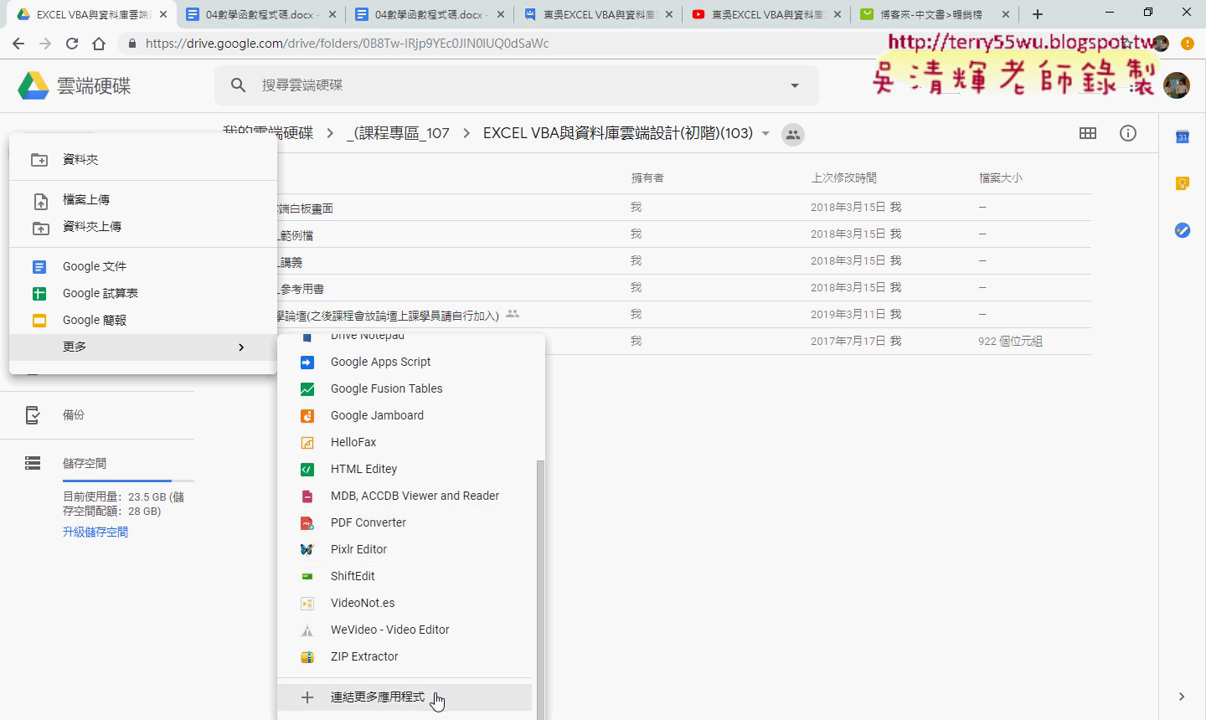
scroll(400, 688, up, 2)
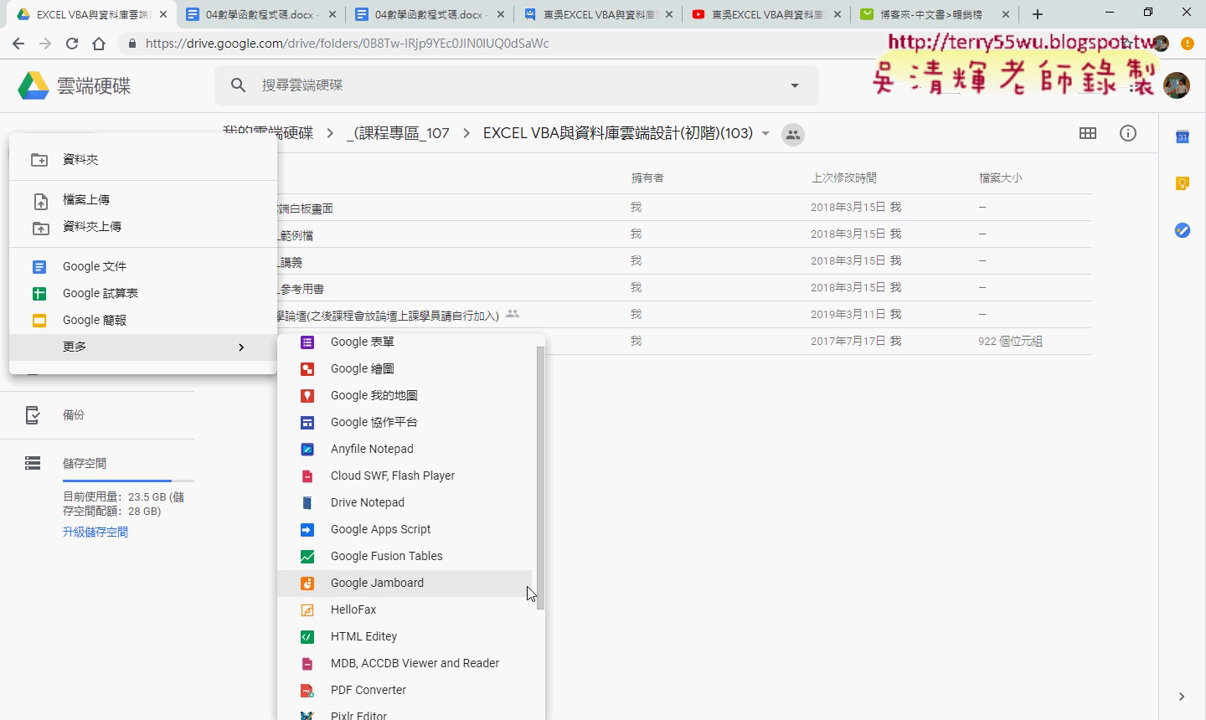
click(660, 513)
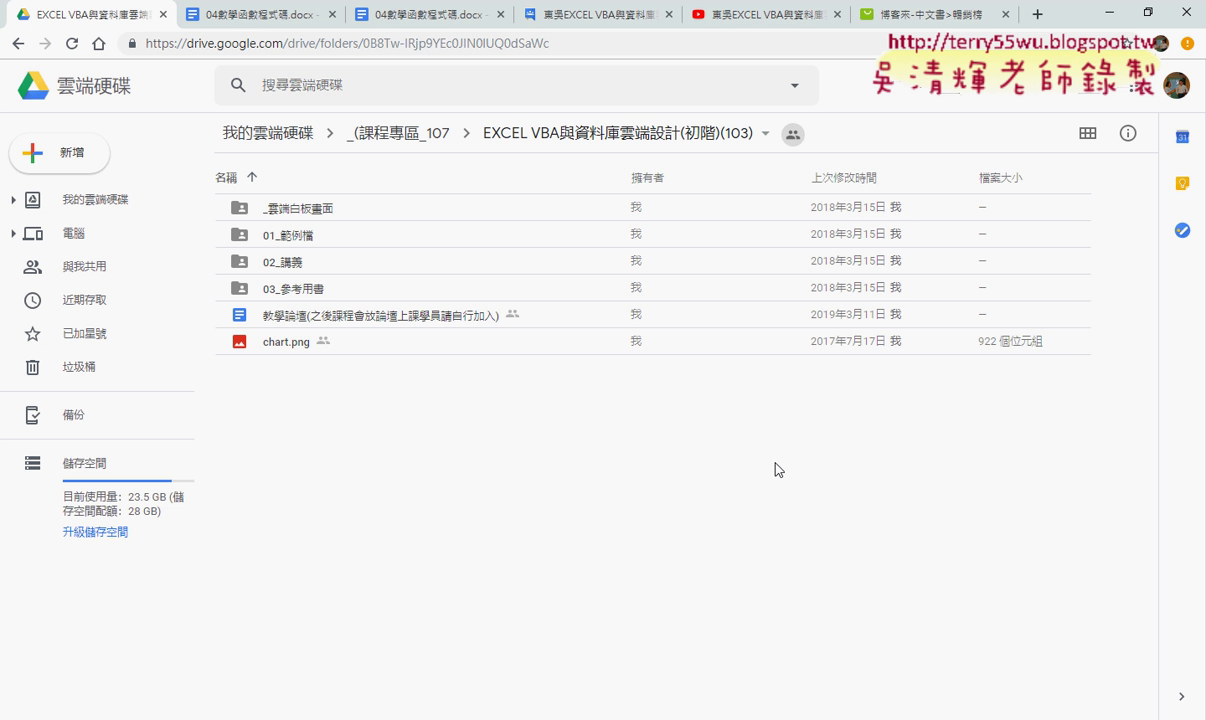
- Switch to the 博客來 tab and scroll through the 中文書 30日暢銷榜 list
click(944, 22)
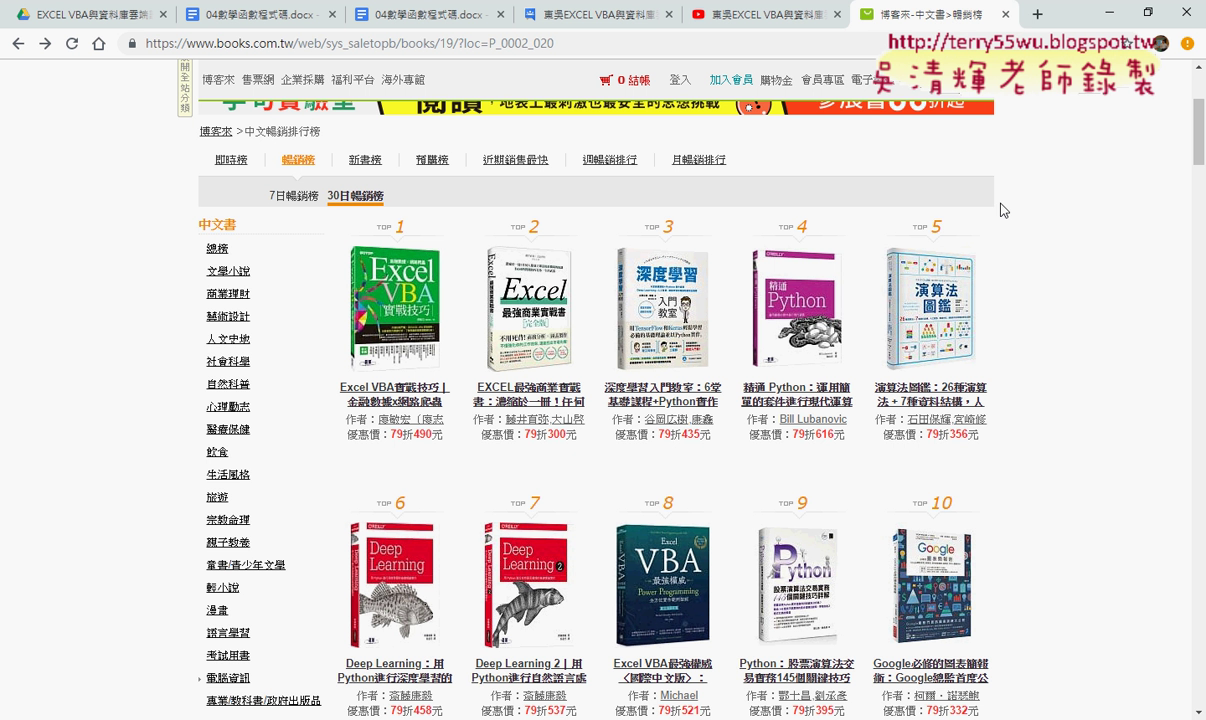
scroll(970, 274, up, 2)
scroll(1058, 298, down, 2)
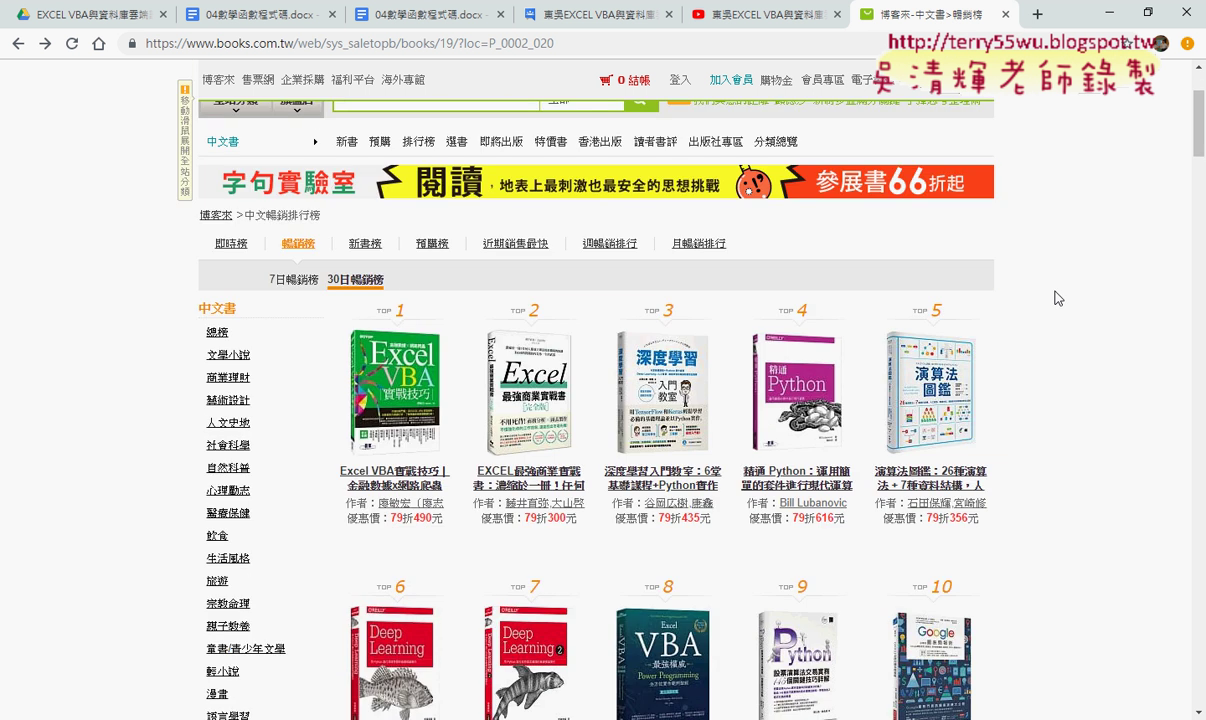
scroll(311, 449, down, 2)
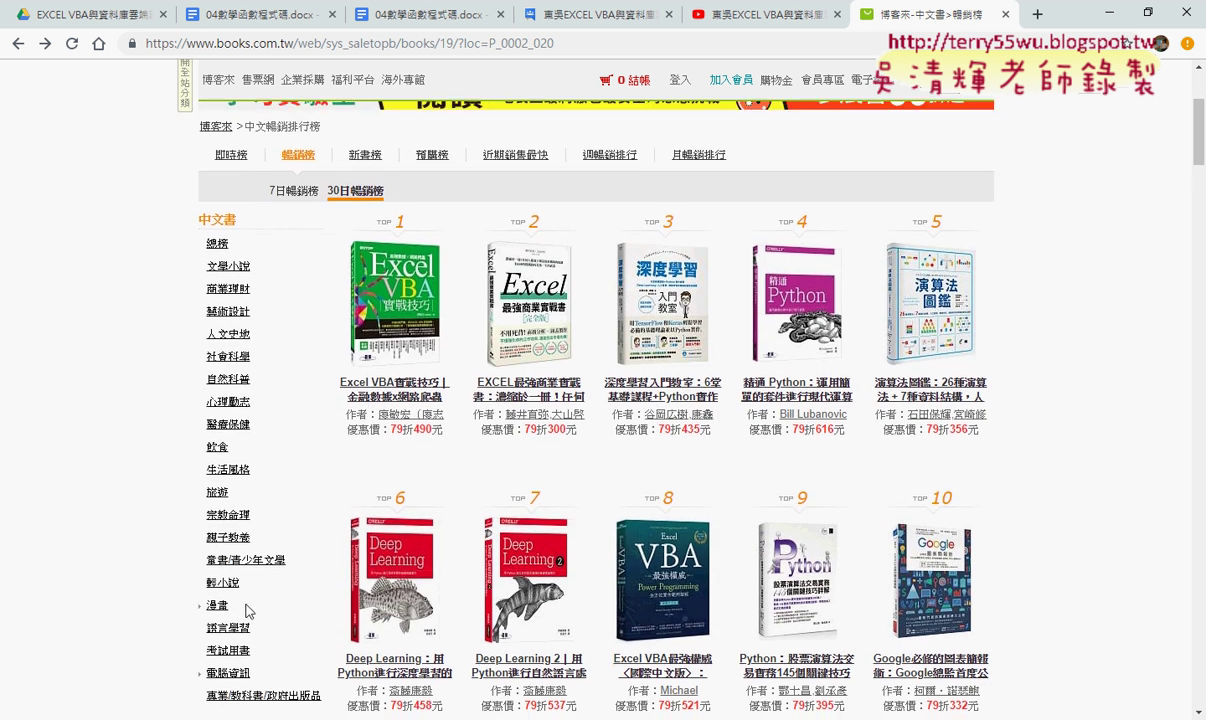
scroll(232, 520, up, 3)
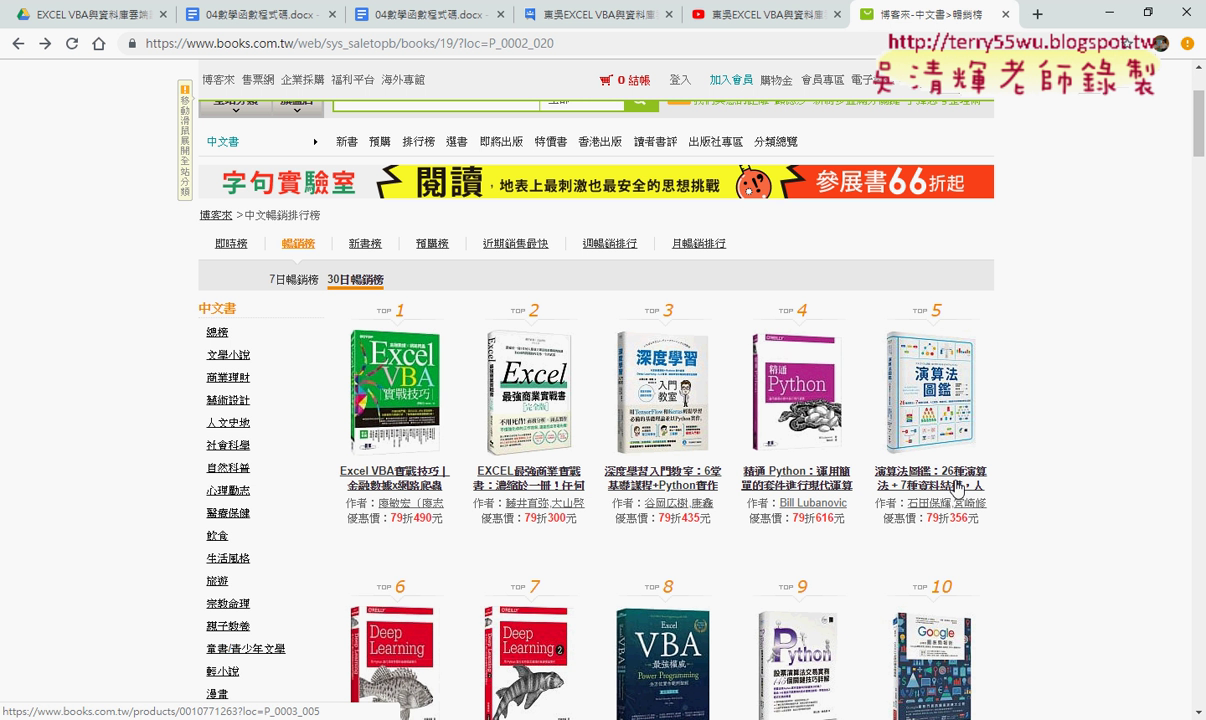
scroll(1068, 476, down, 1)
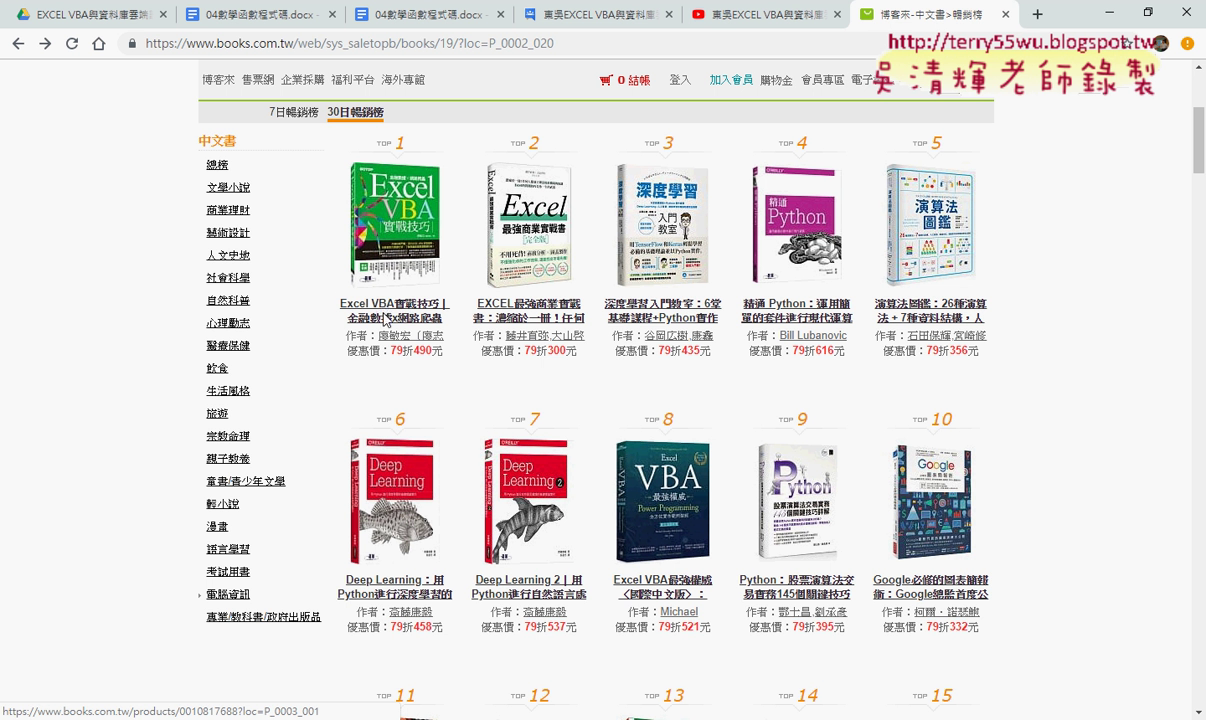
- Open the Excel VBA實戰技巧｜金融數據x網路爬蟲 product page and highlight its title
click(384, 312)
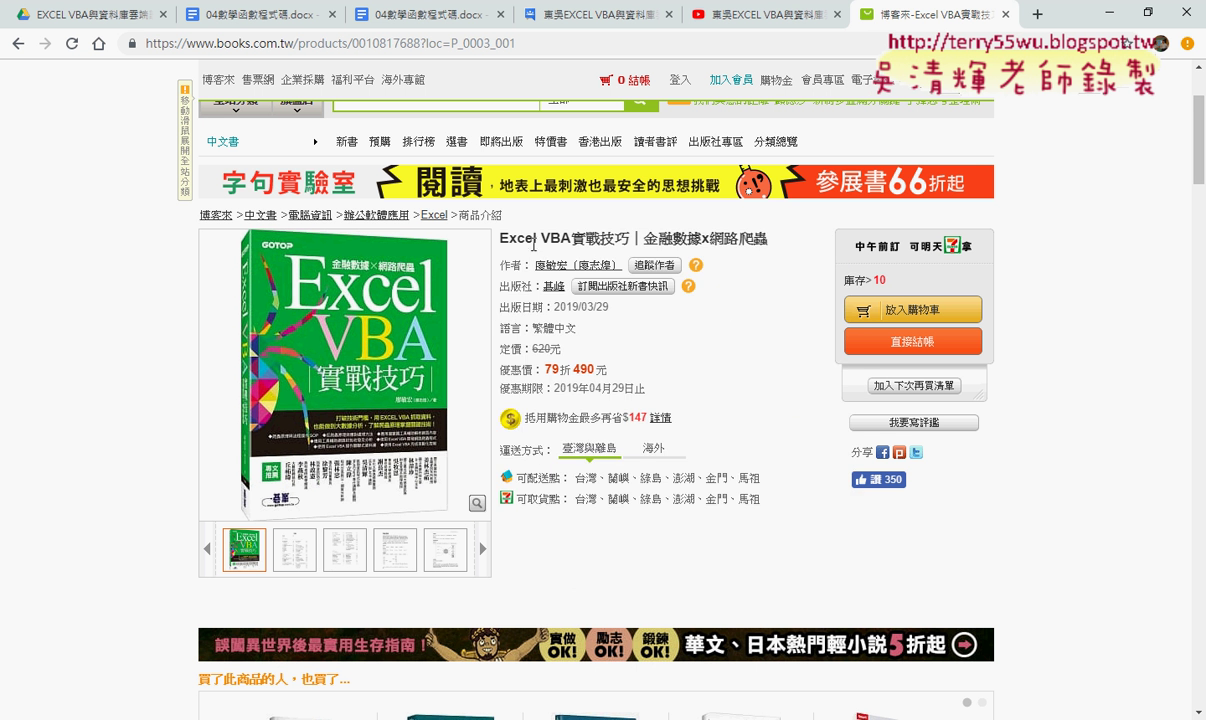
drag(502, 238, 780, 253)
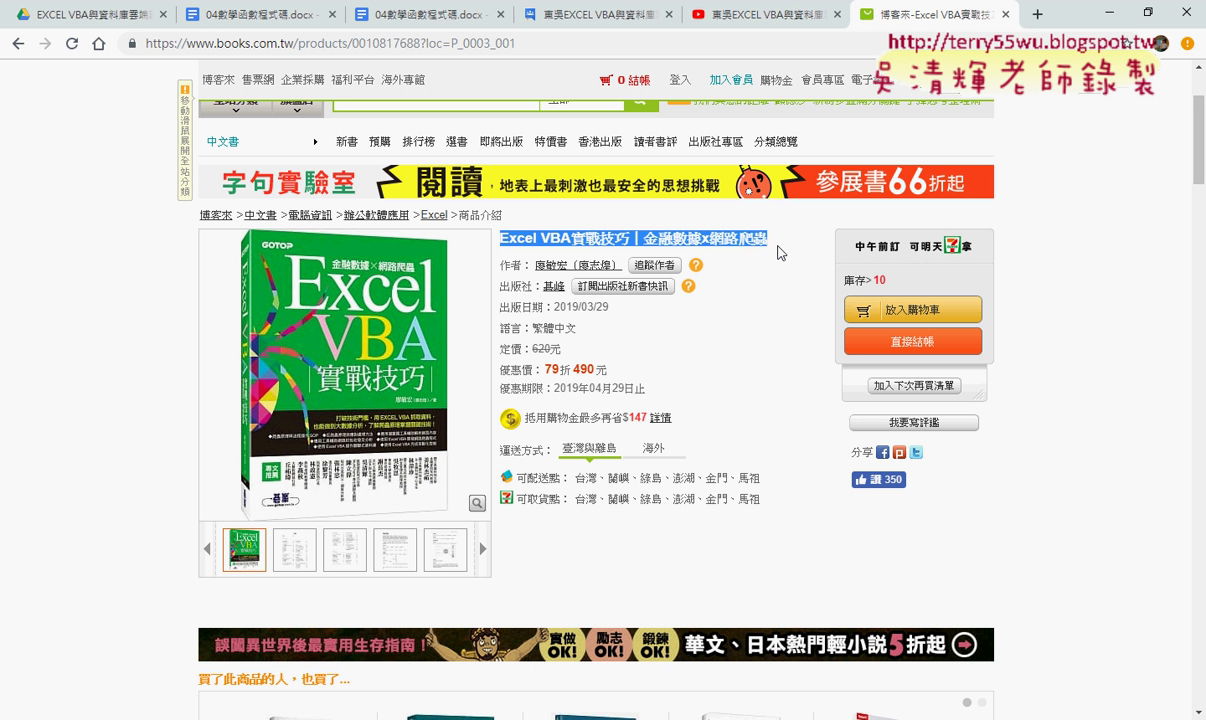
click(772, 326)
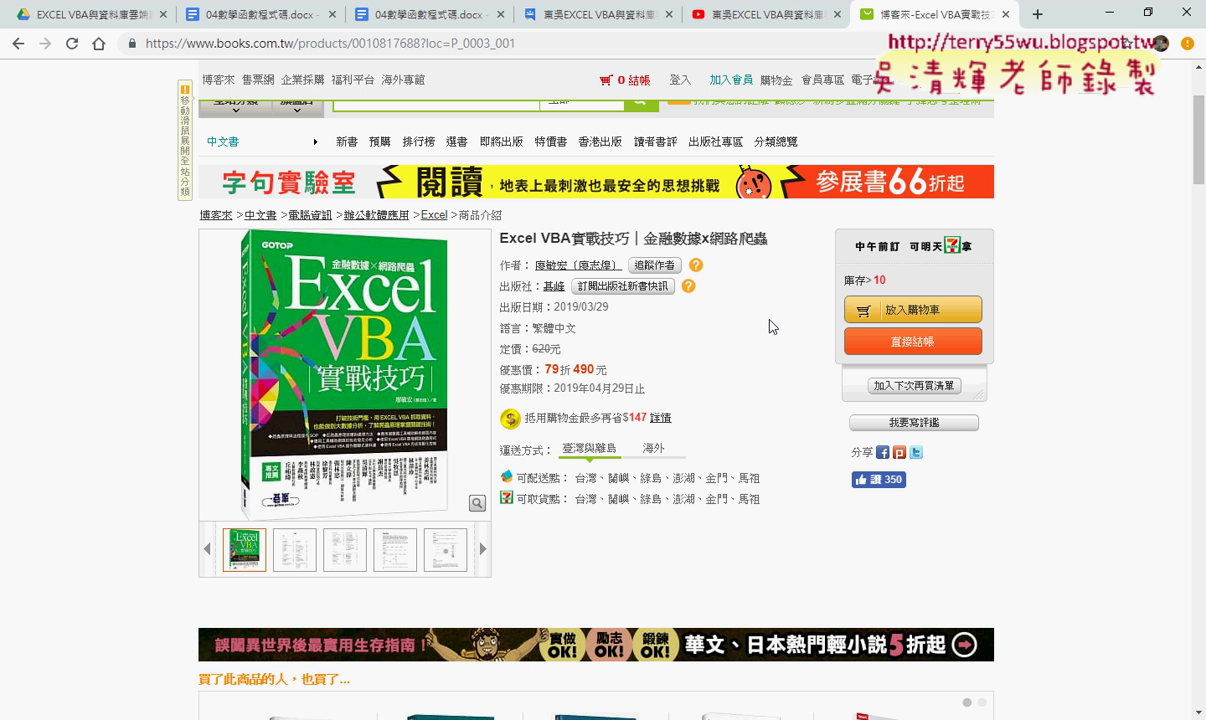
- Go back to the bestseller list, then minimize the browser to reveal the Excel workbook
click(18, 44)
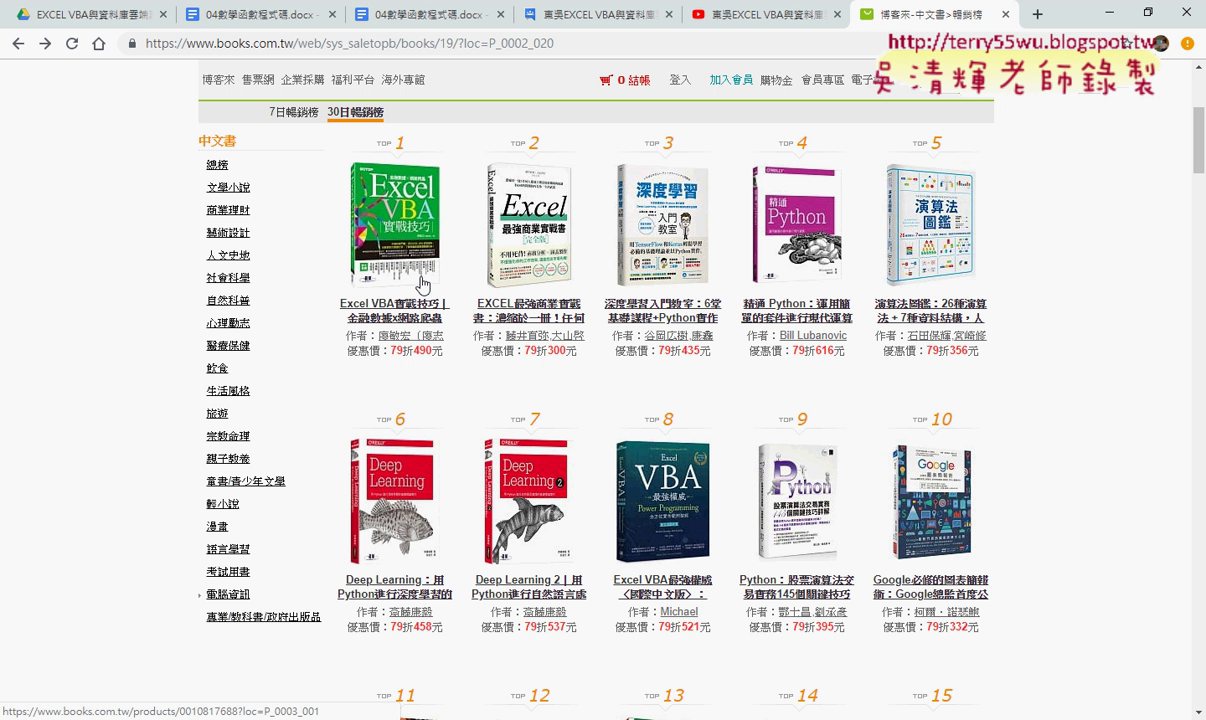
click(1107, 22)
- Focus the SUM sheet's grade table in 04數學函數.xls and show the 開發人員 Developer tab
click(965, 381)
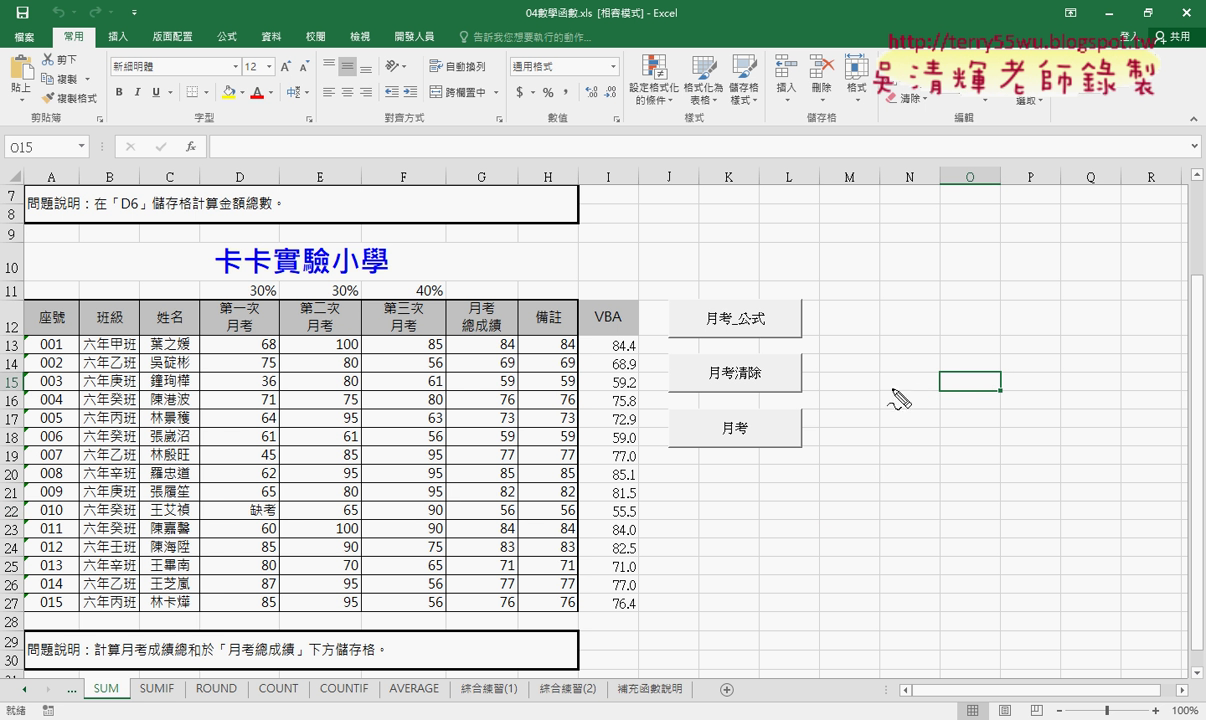
drag(630, 625, 600, 622)
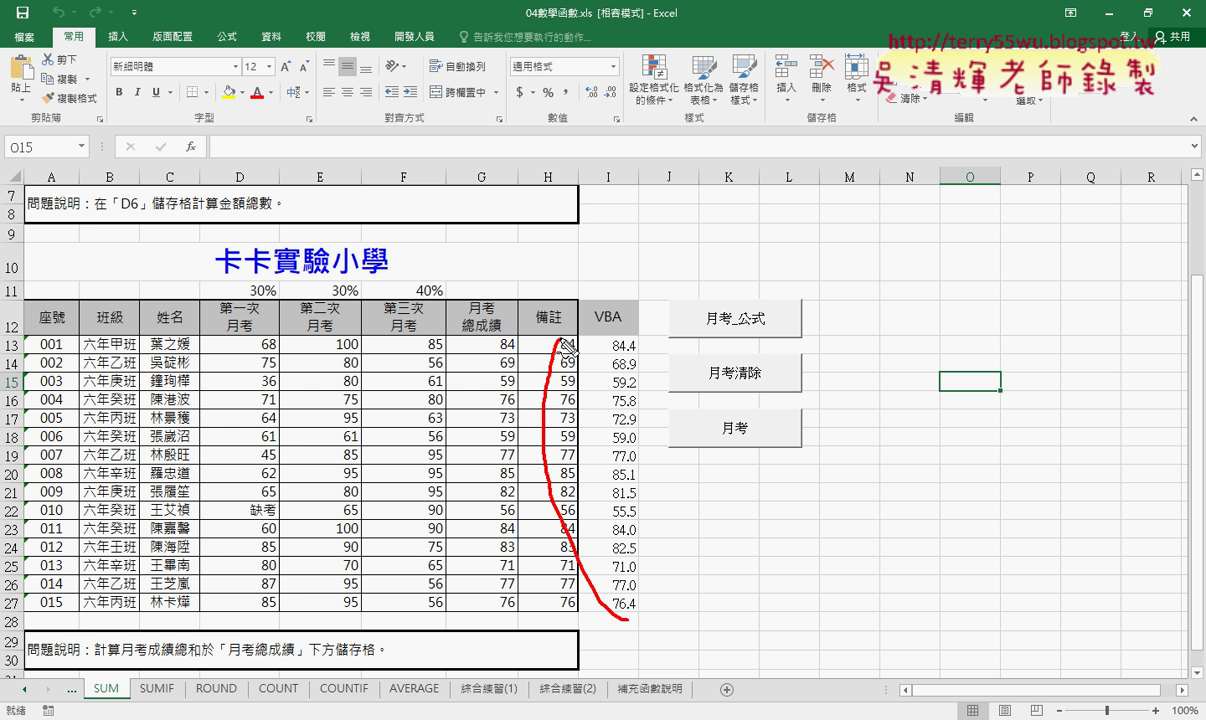
drag(757, 497, 745, 492)
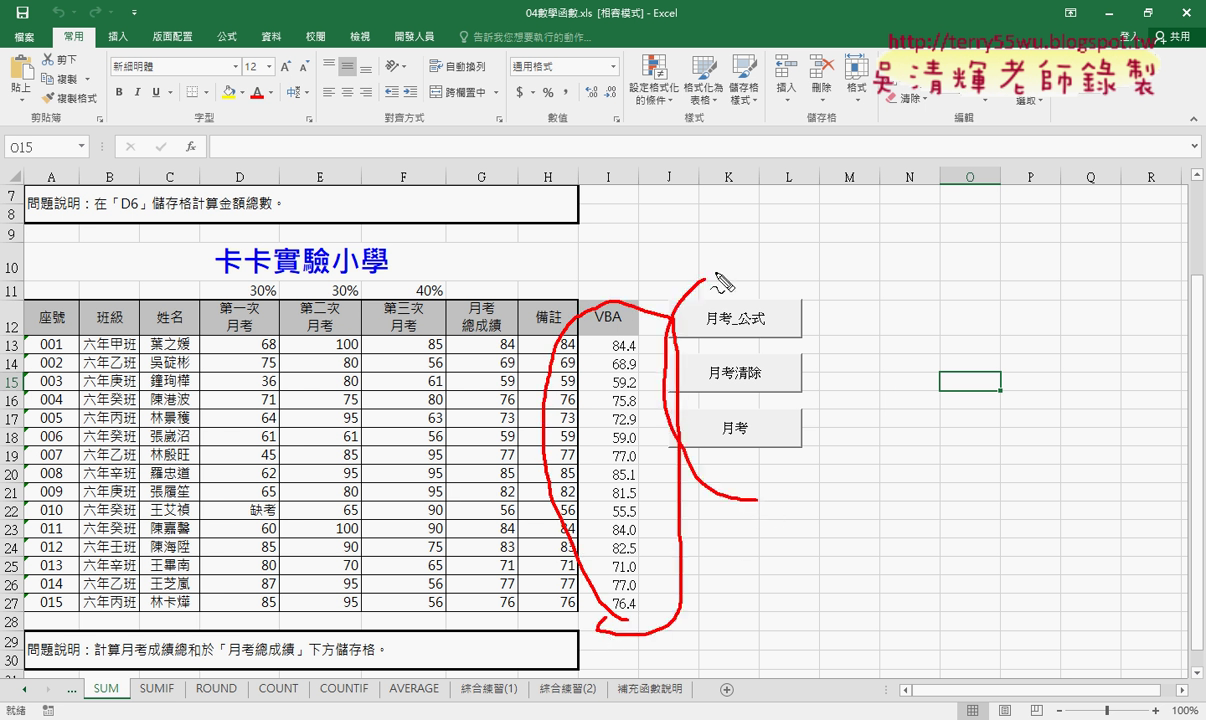
drag(166, 152, 189, 168)
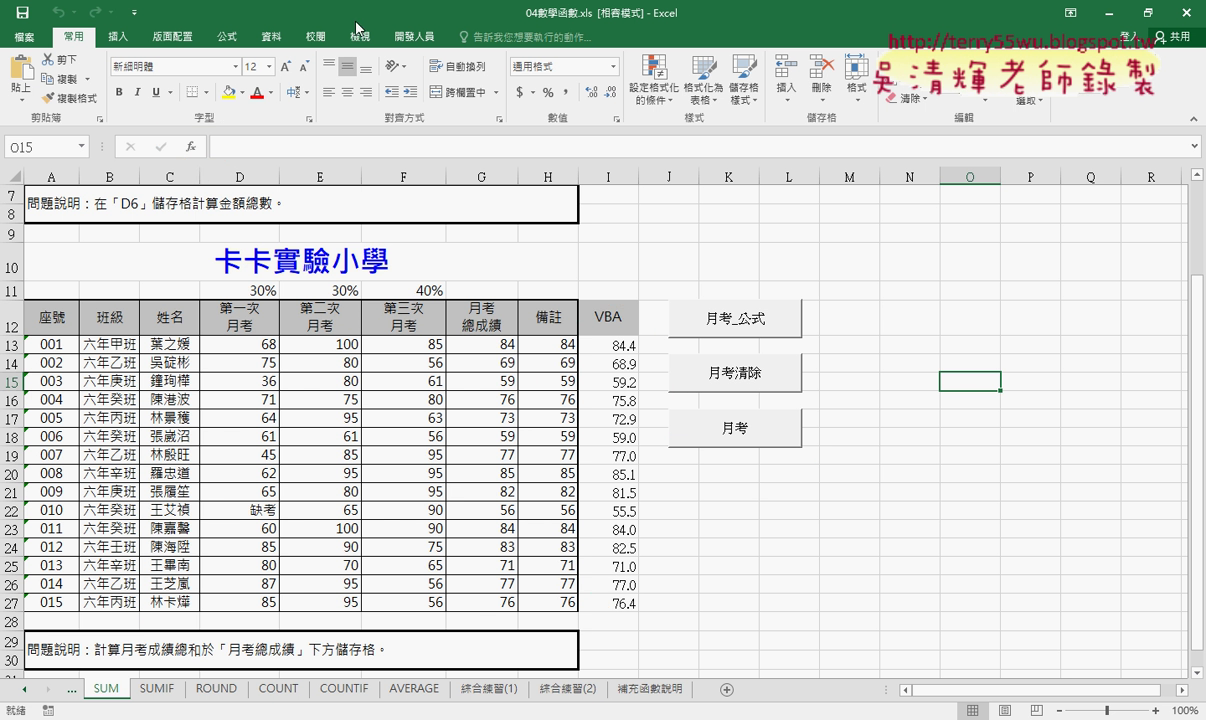
click(408, 37)
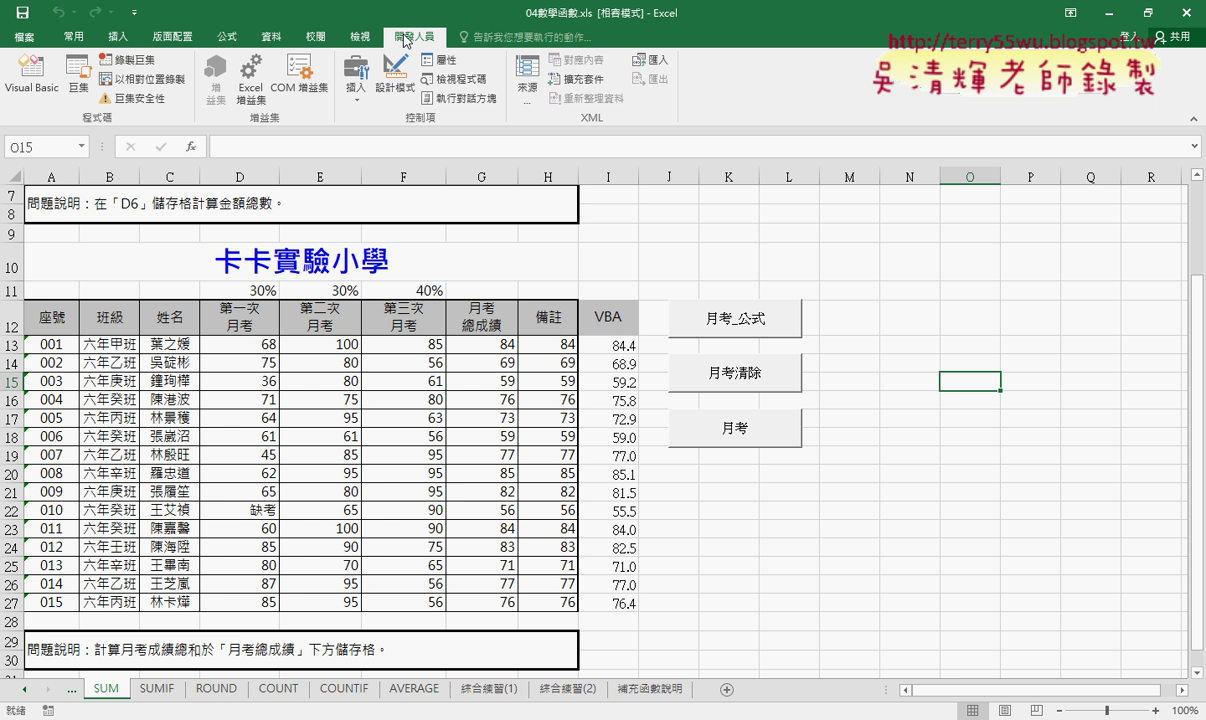
- Open Module1 in the Visual Basic editor, resized and moved left beside the names column
click(33, 86)
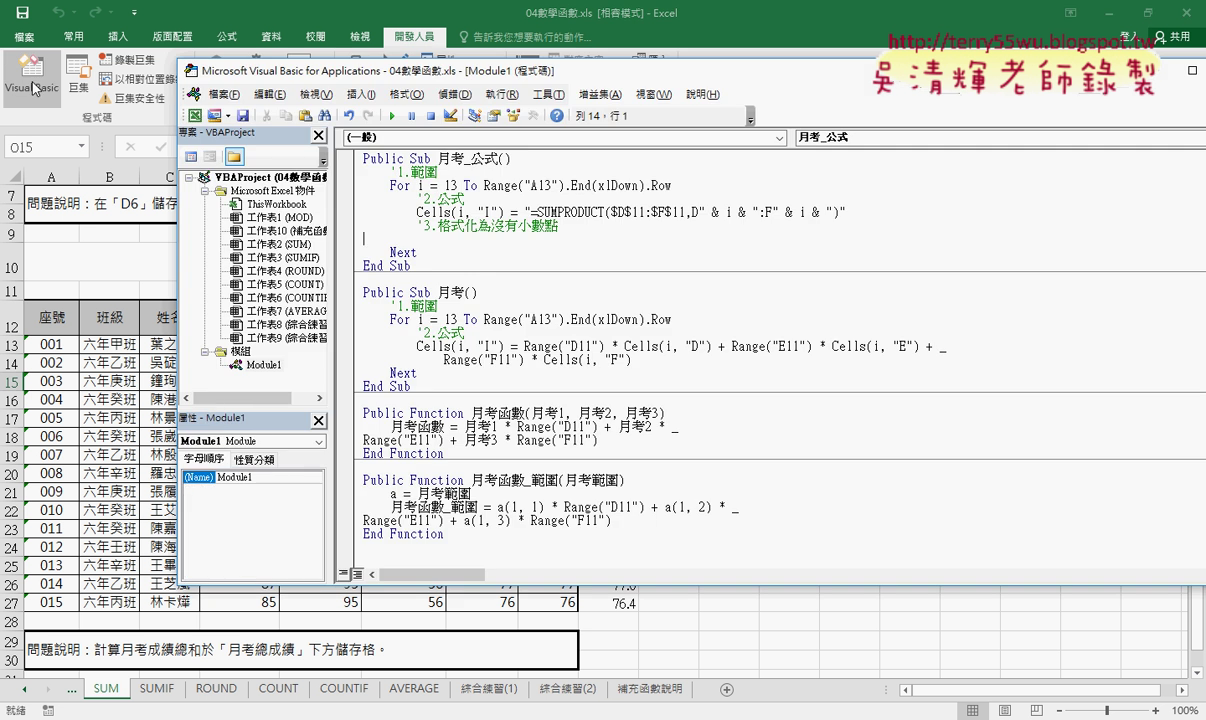
drag(172, 224, 214, 224)
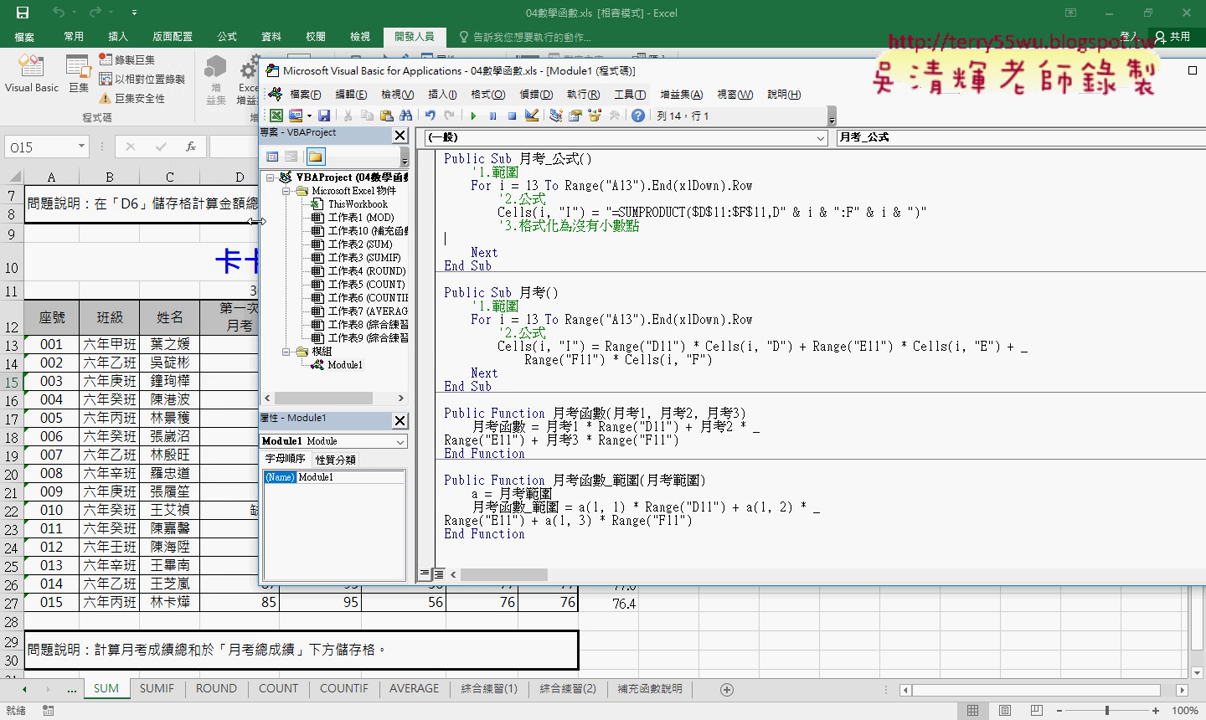
drag(449, 72, 380, 80)
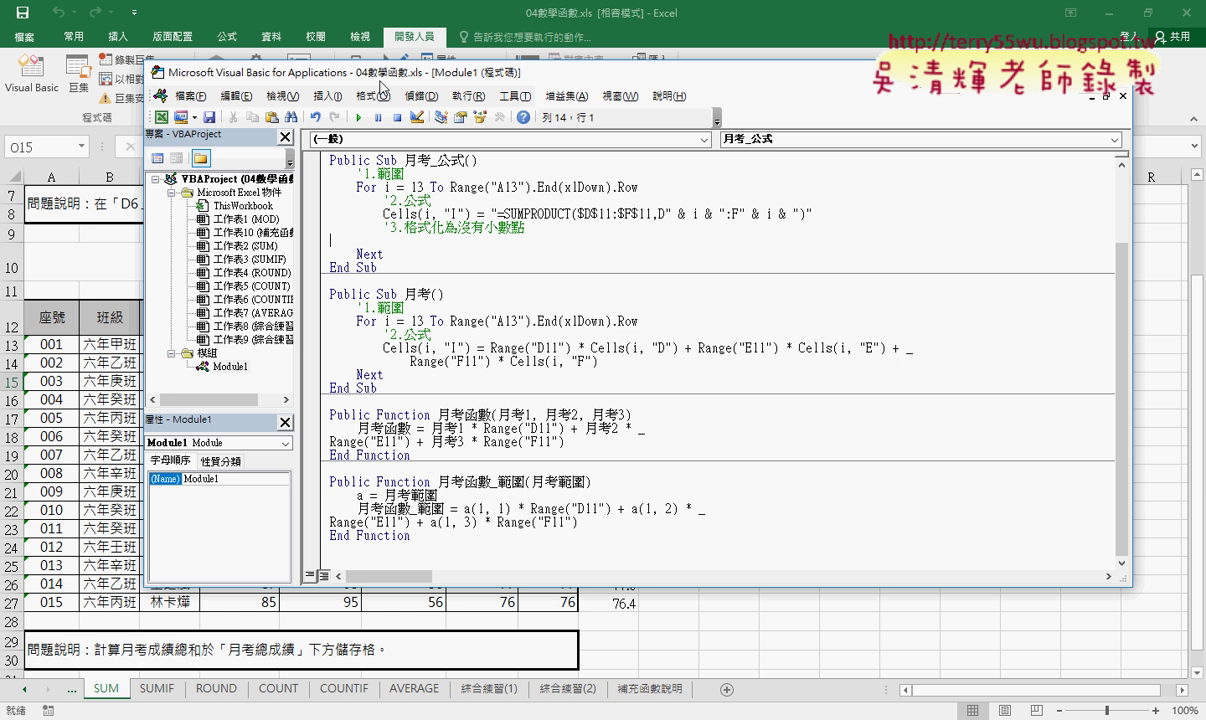
- Close the VBA editor and run 月考清除 to empty column I
click(1108, 72)
click(898, 377)
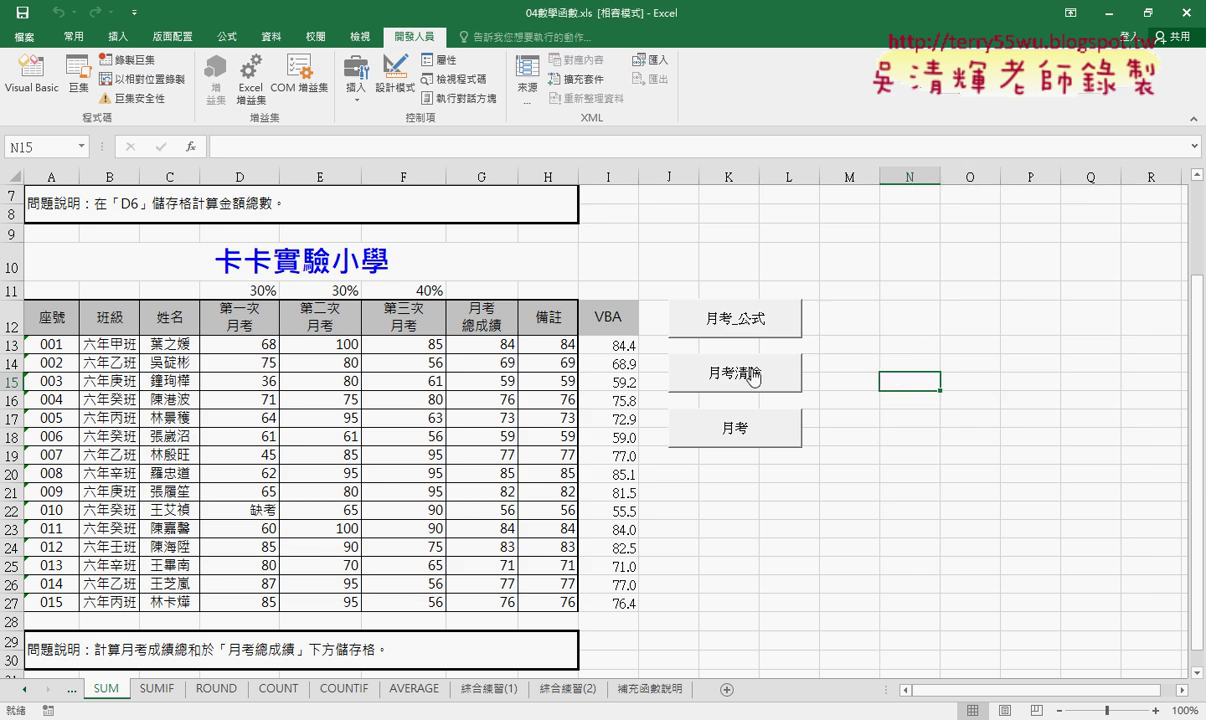
click(752, 374)
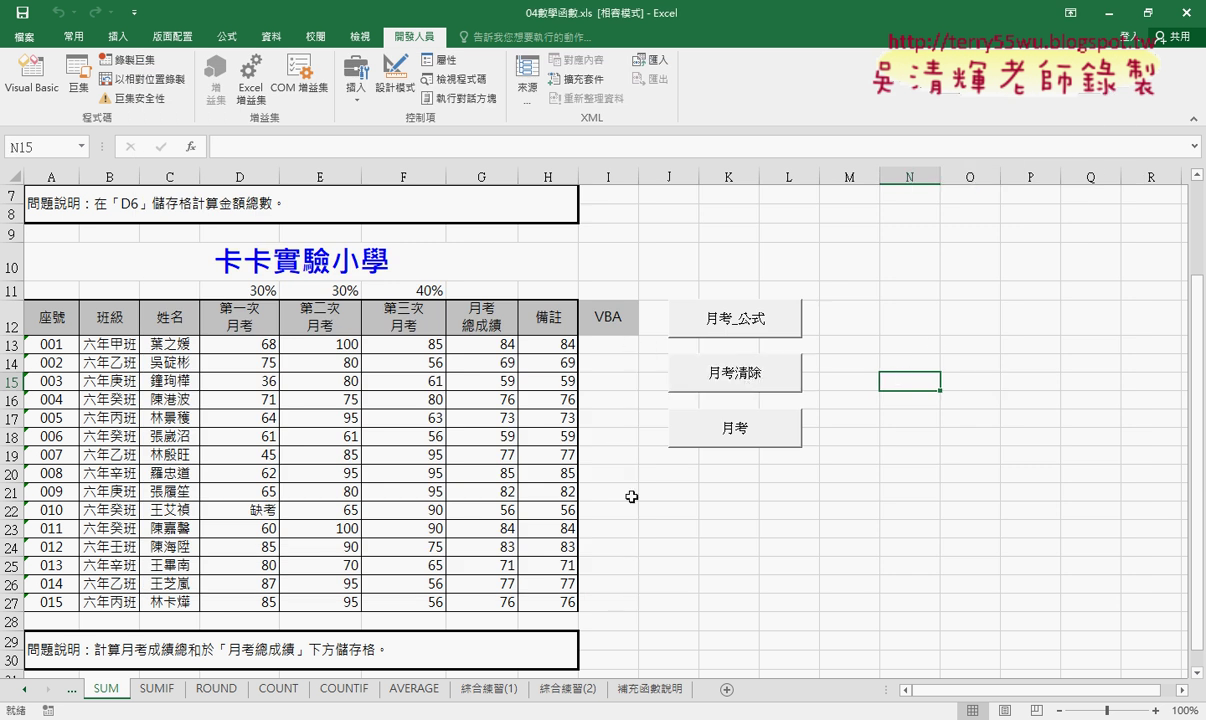
- Select rows 13 and 27, the seat numbers A13:A27, then cell I13
click(12, 343)
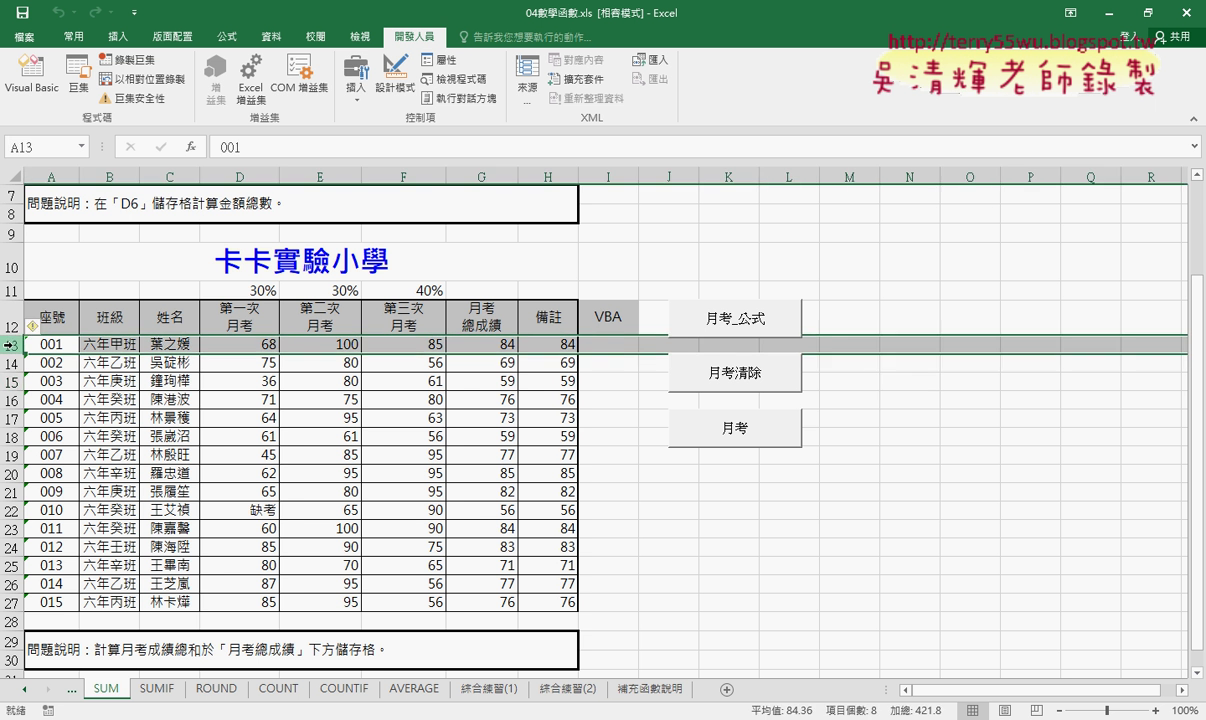
click(12, 603)
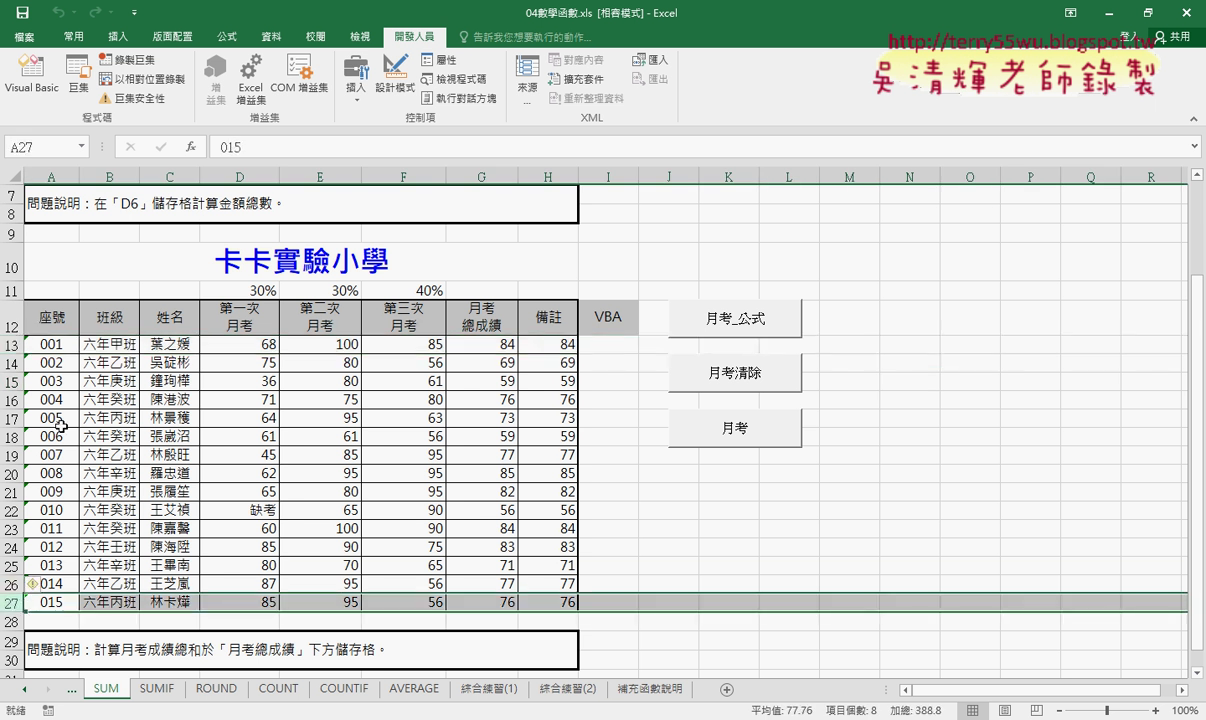
drag(55, 344, 58, 605)
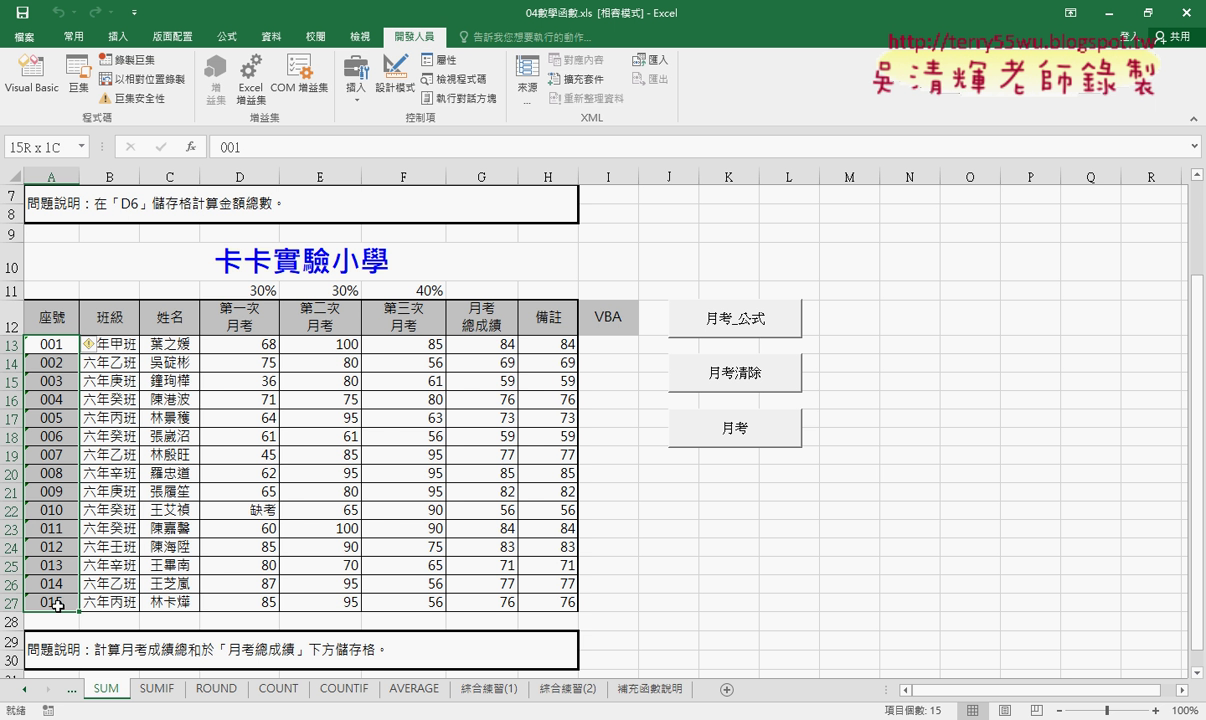
click(592, 338)
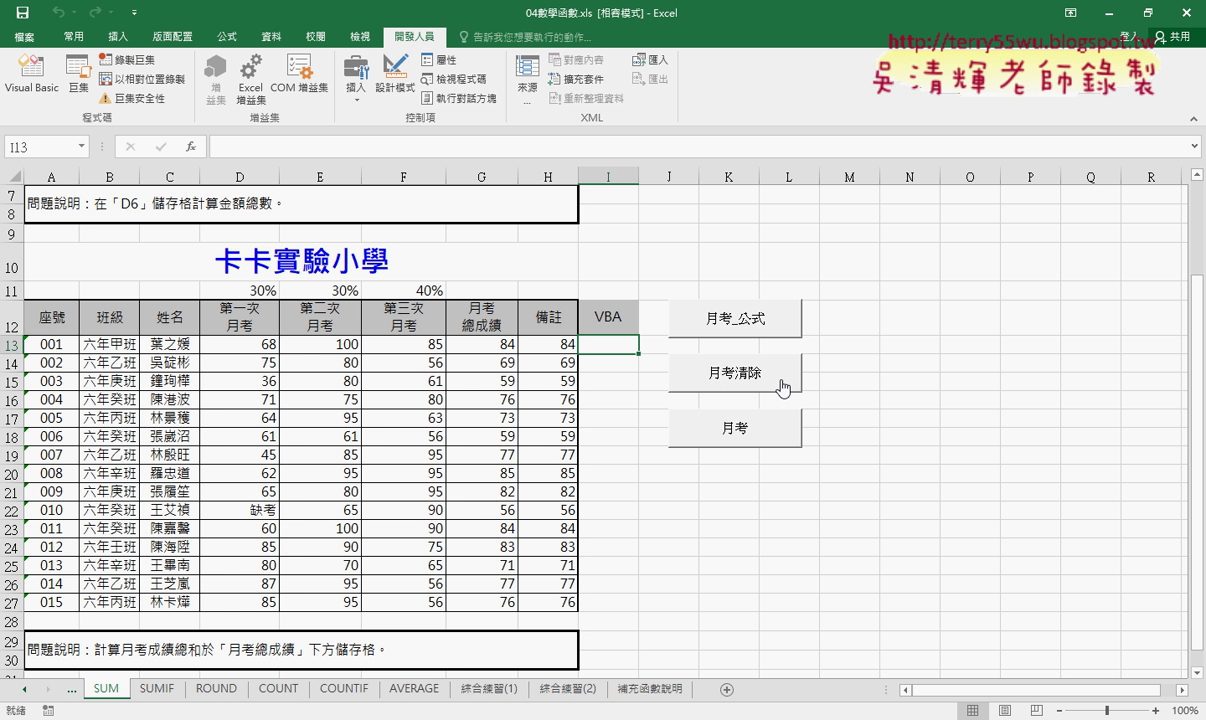
- Inspect the SUMPRODUCT formulas in H13 and H14 without changing them
click(546, 343)
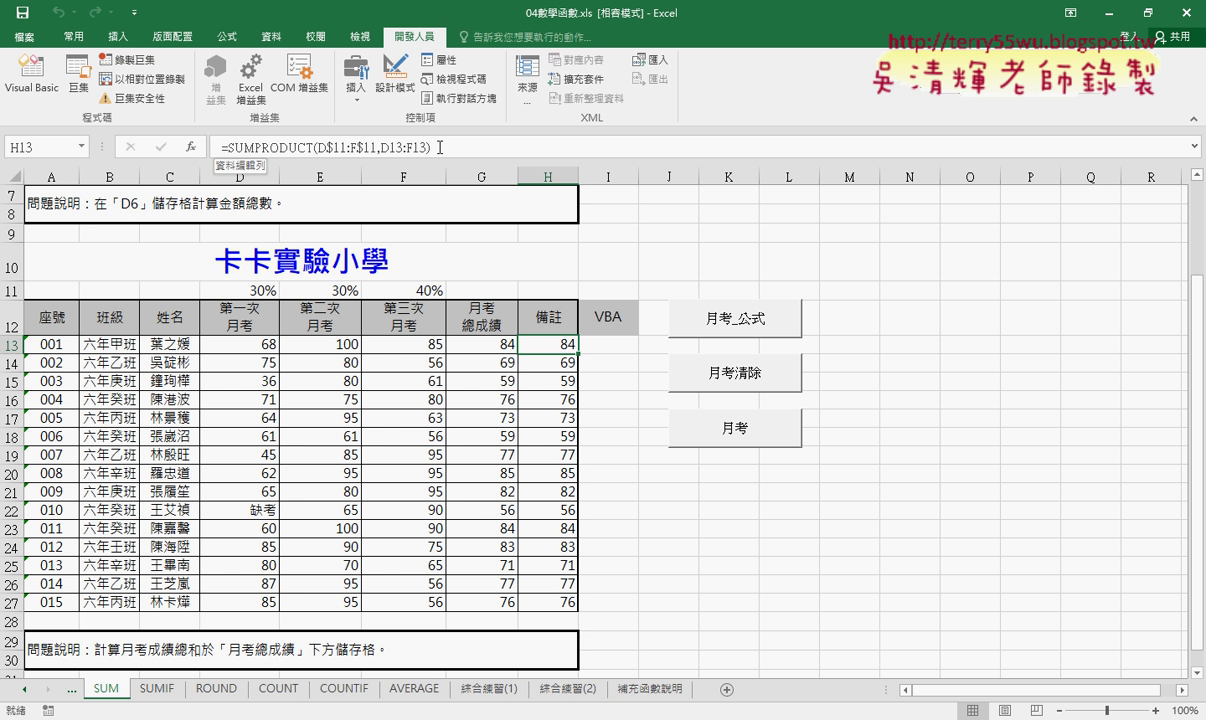
double_click(384, 146)
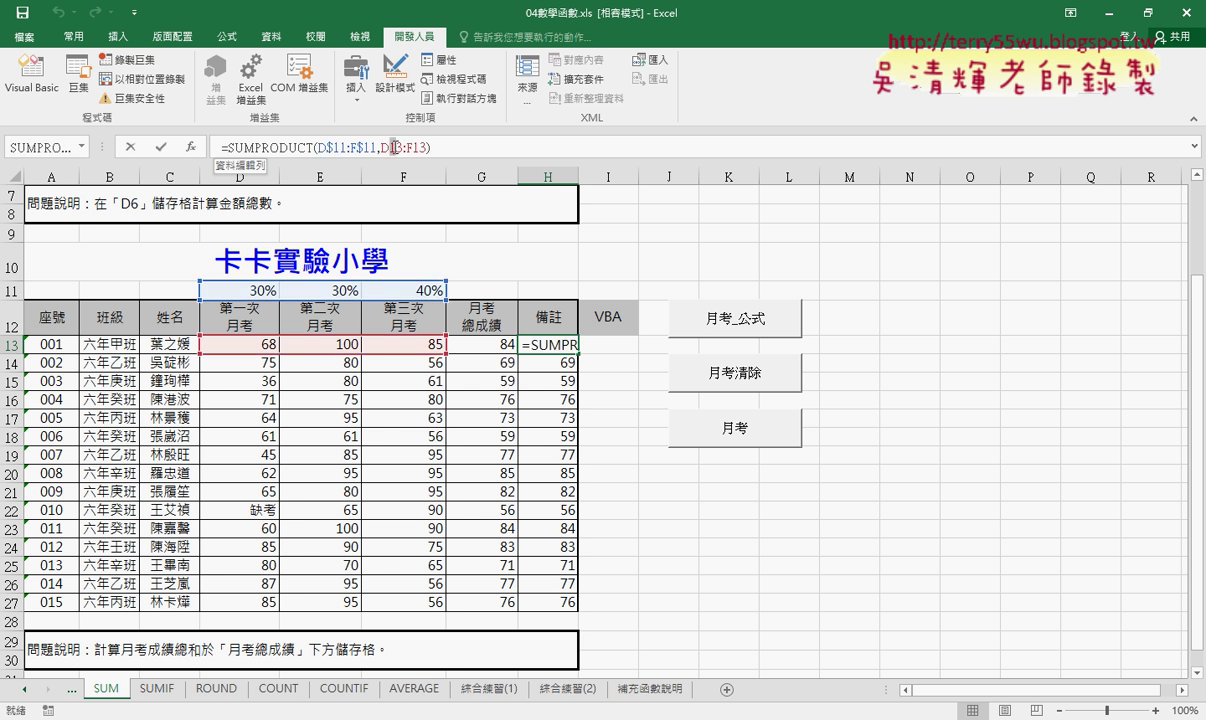
click(130, 146)
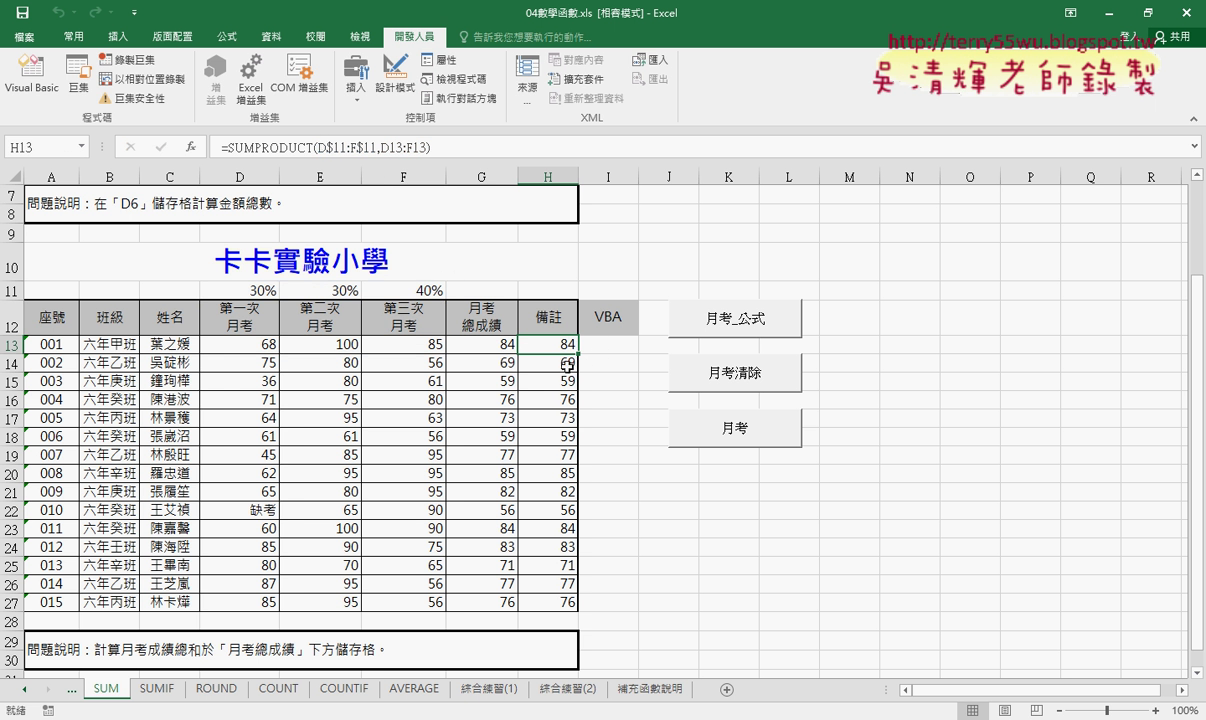
click(561, 357)
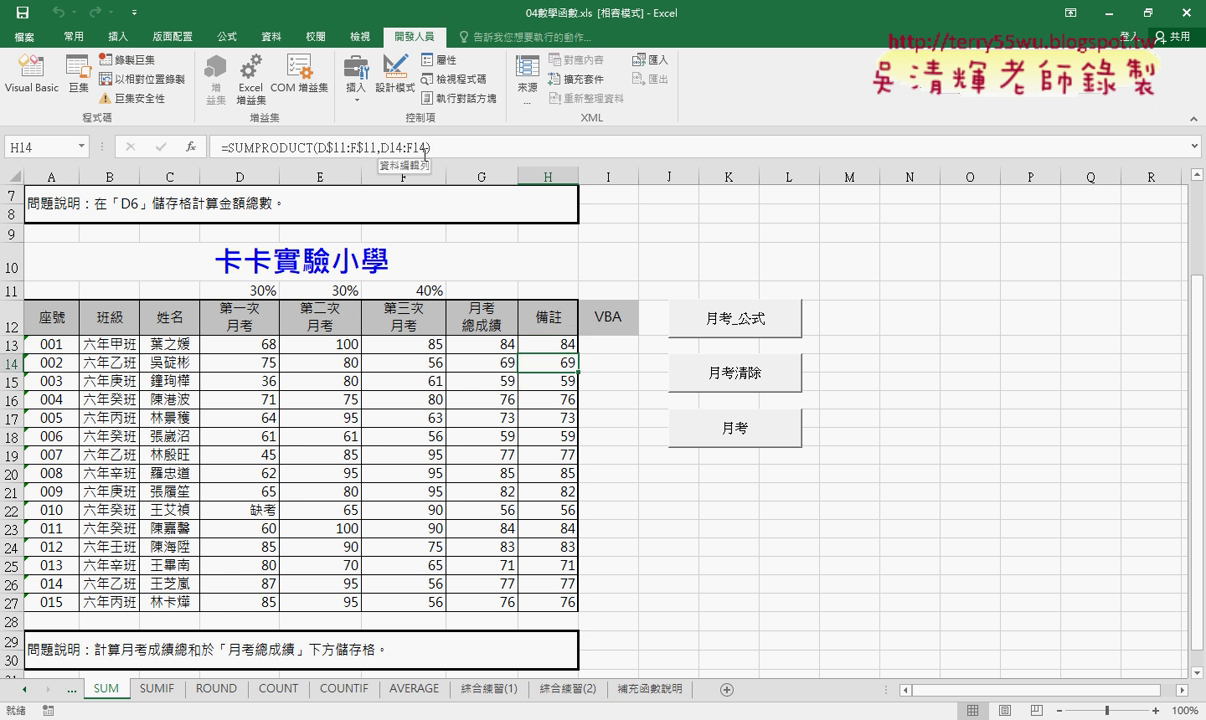
- Run 月考_公式 to refill column I (84.4, 68.9…) and reopen the Module1 code
click(730, 322)
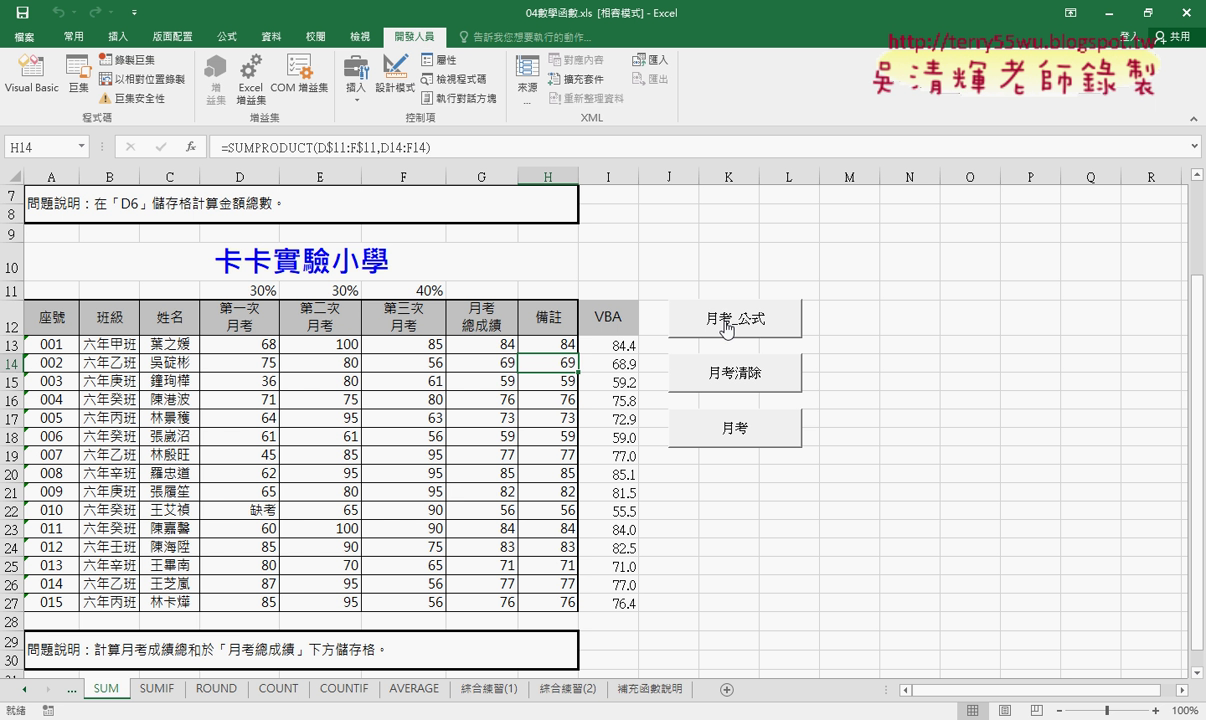
click(44, 86)
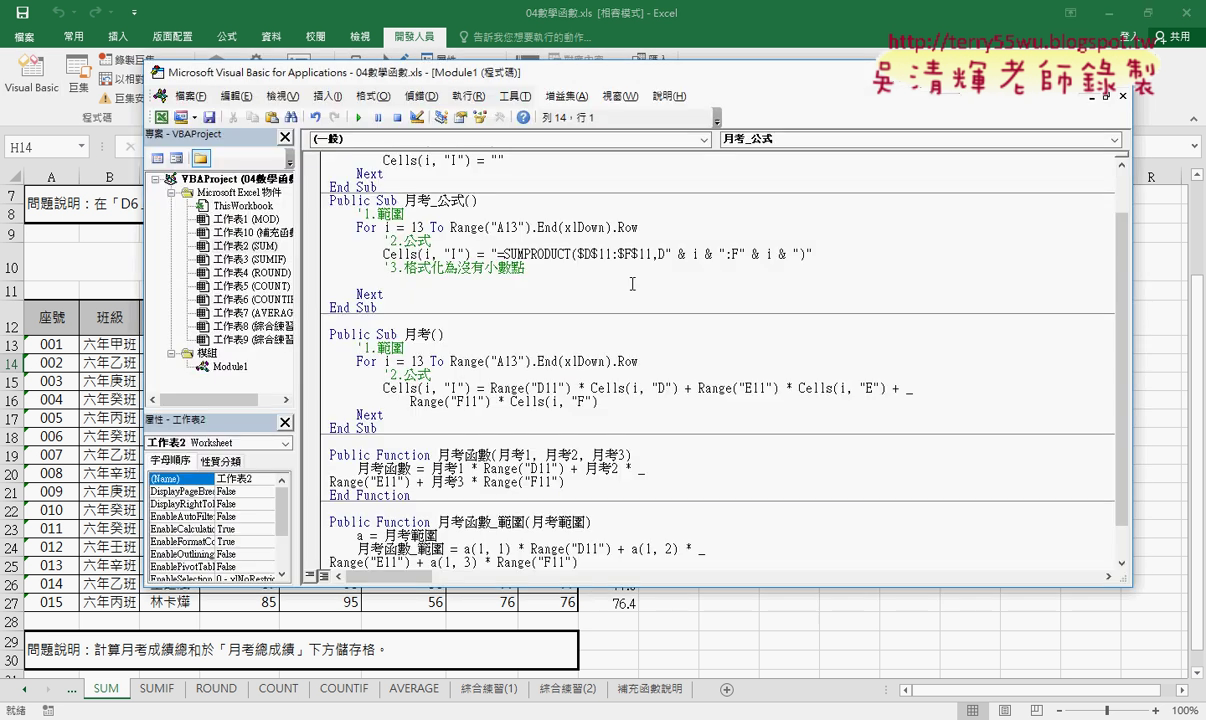
click(560, 267)
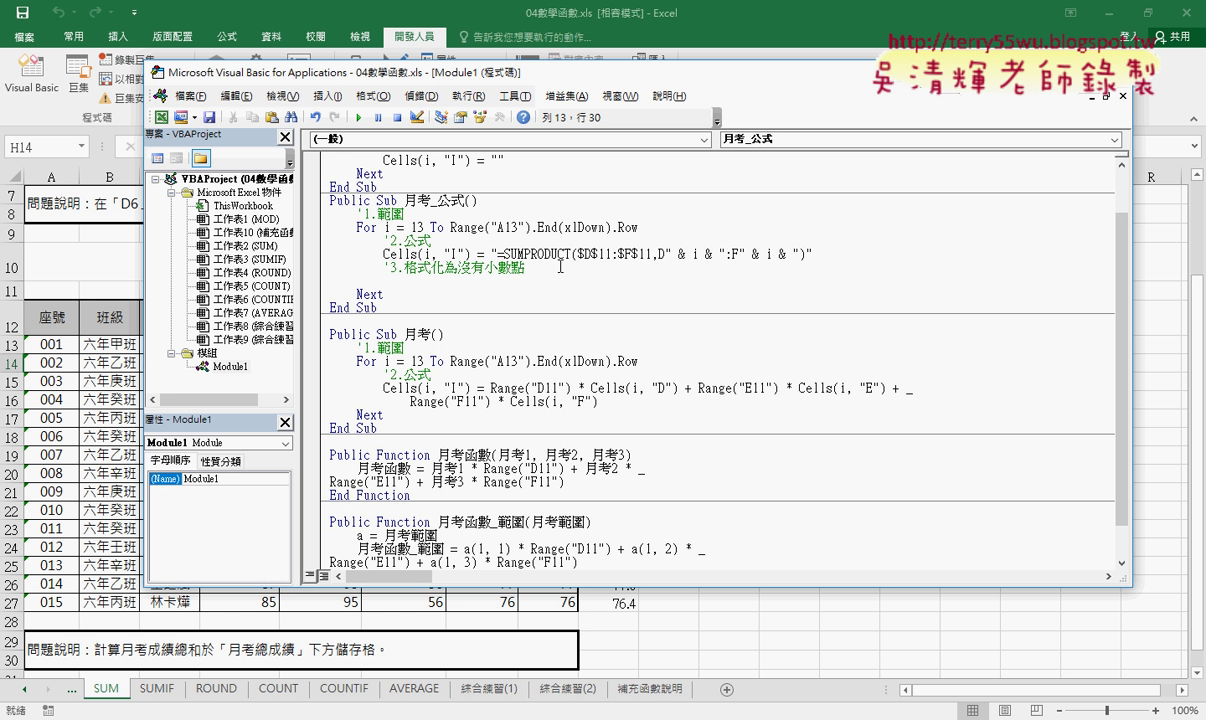
- Delete the "=SUMPRODUCT(..." text from the Cells(i, "I") line in 月考_公式, leaving empty quotes
drag(491, 254, 726, 257)
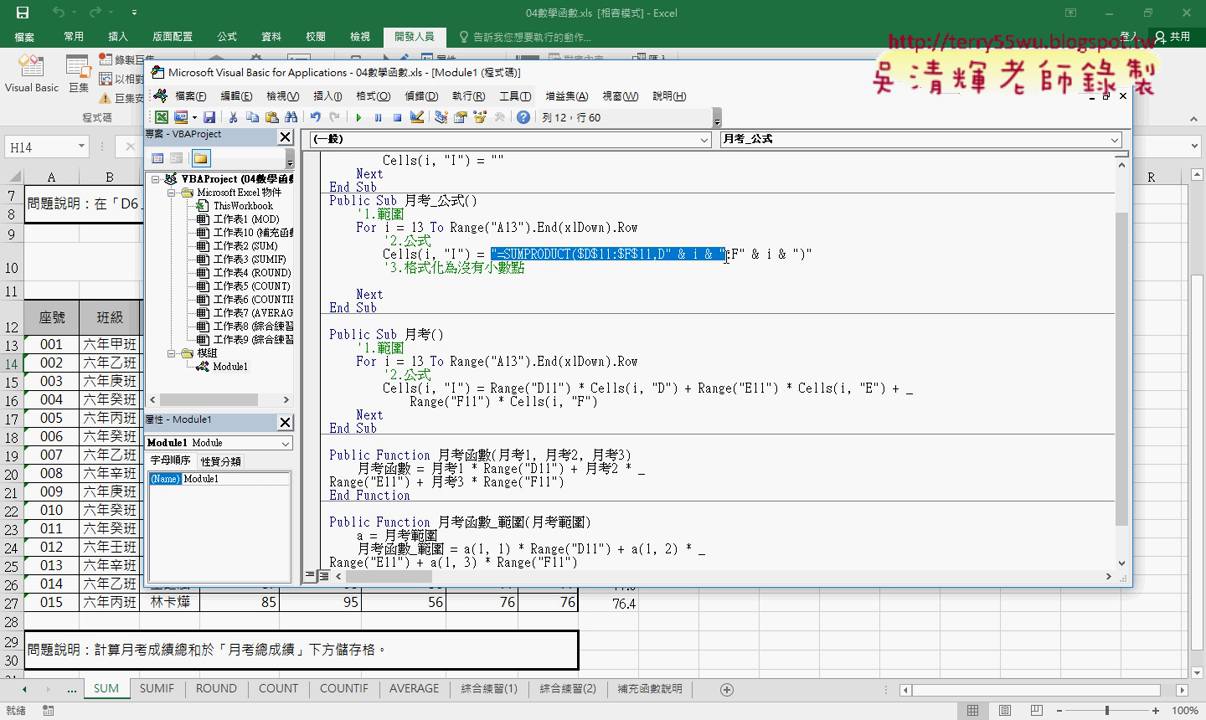
key(shift+End)
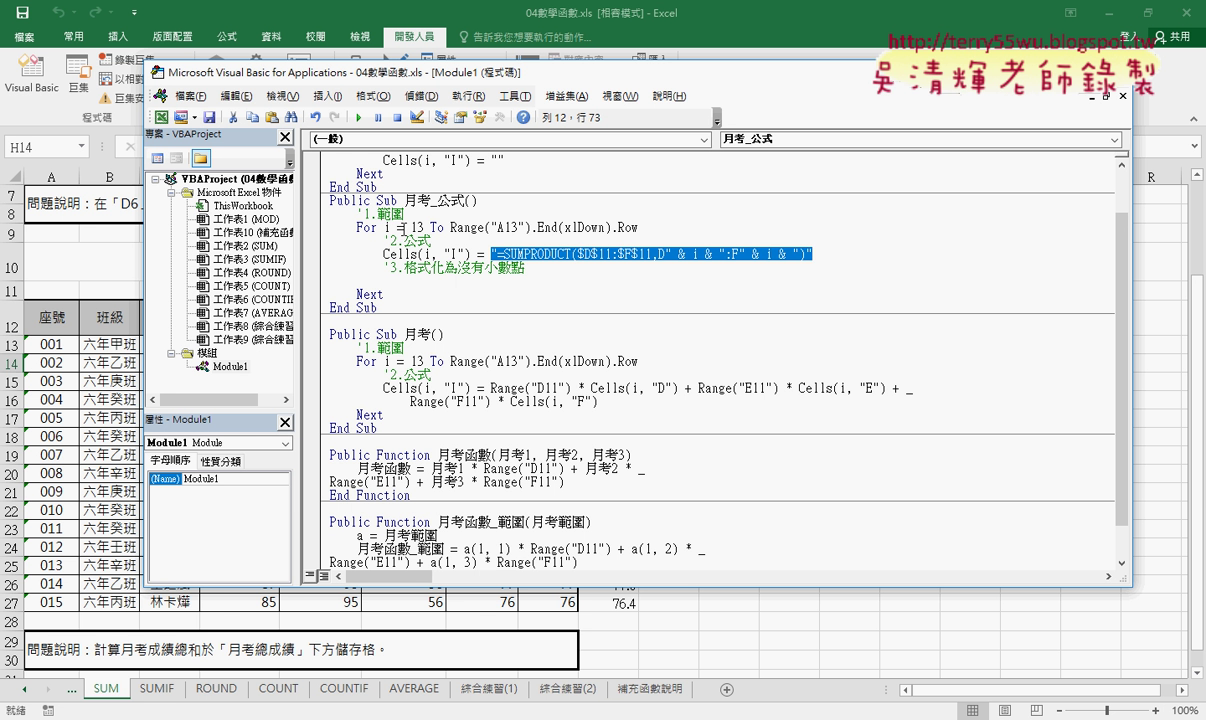
click(413, 227)
double_click(418, 227)
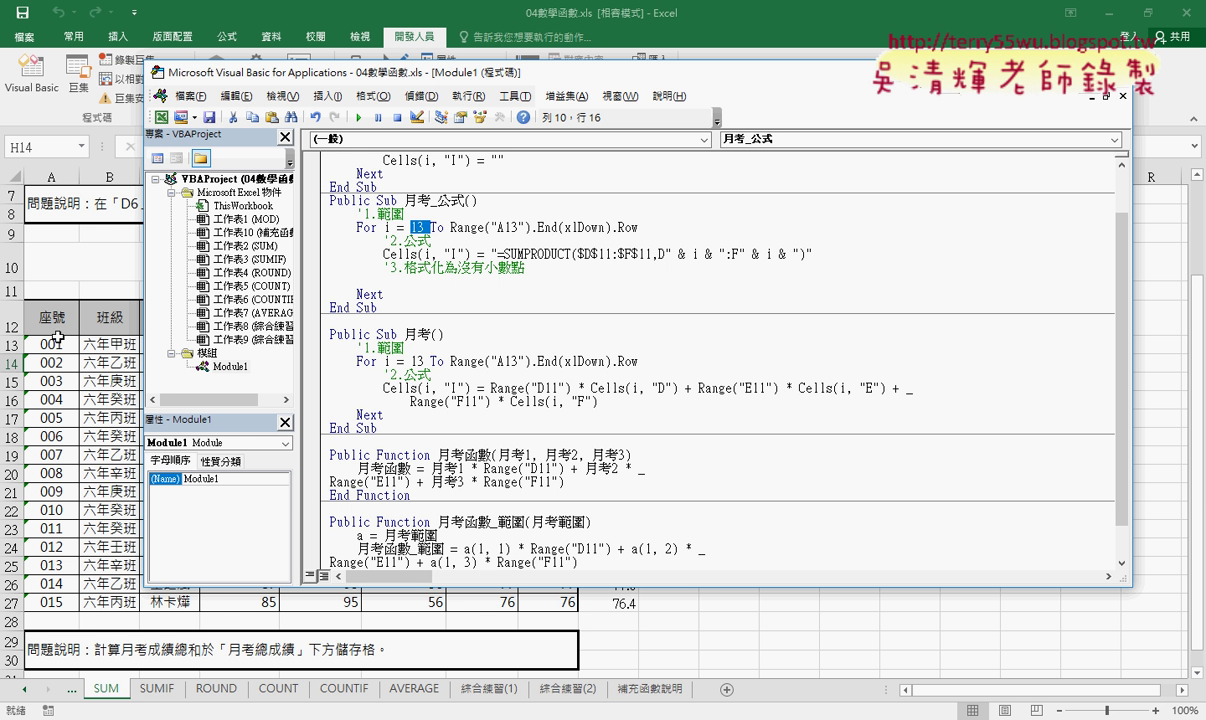
drag(444, 227, 641, 227)
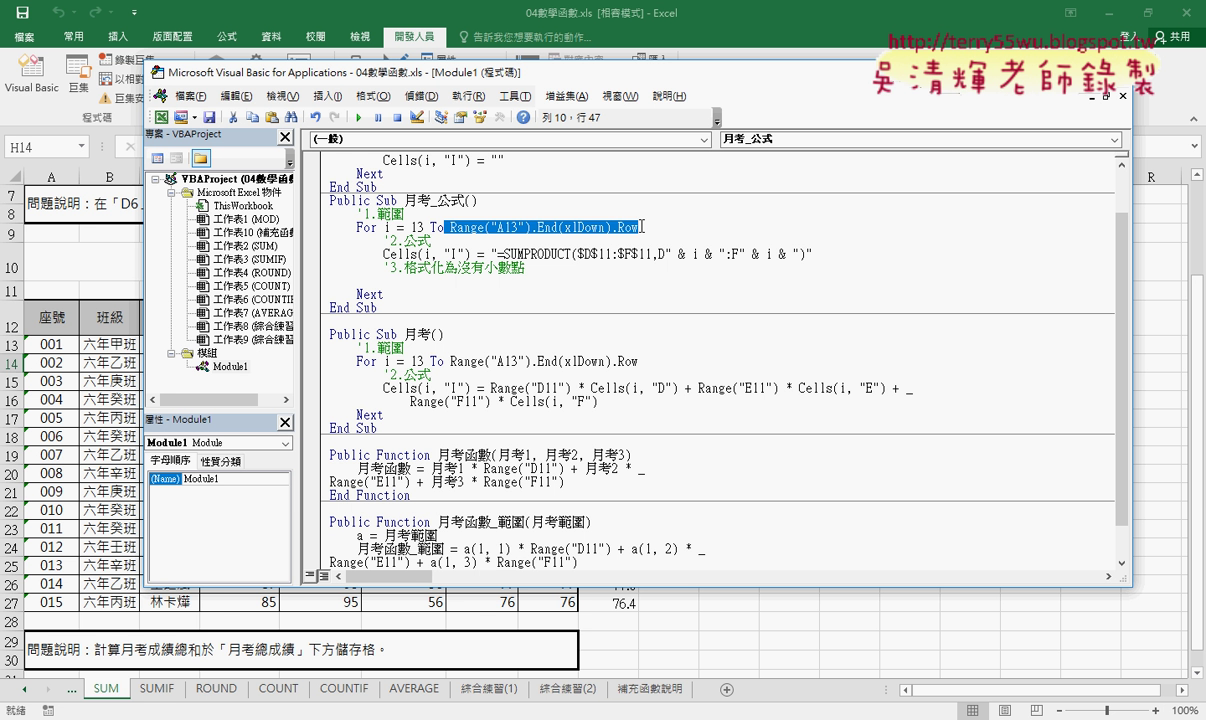
drag(497, 254, 754, 258)
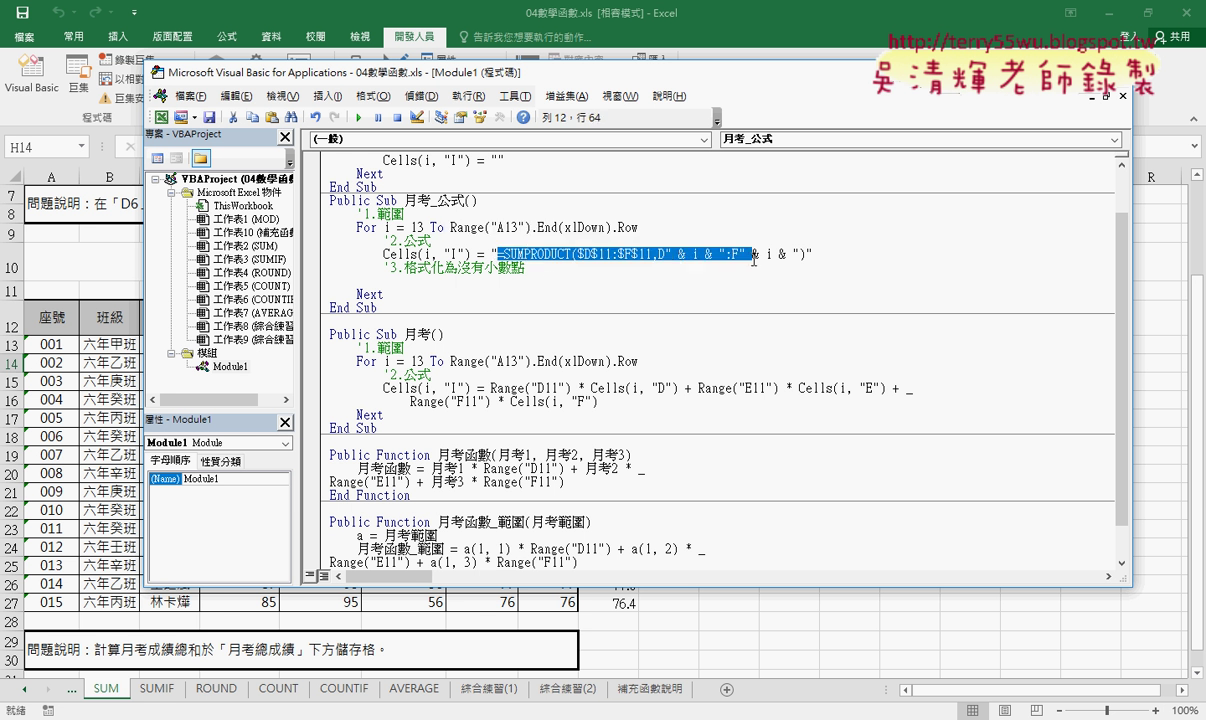
key(Delete)
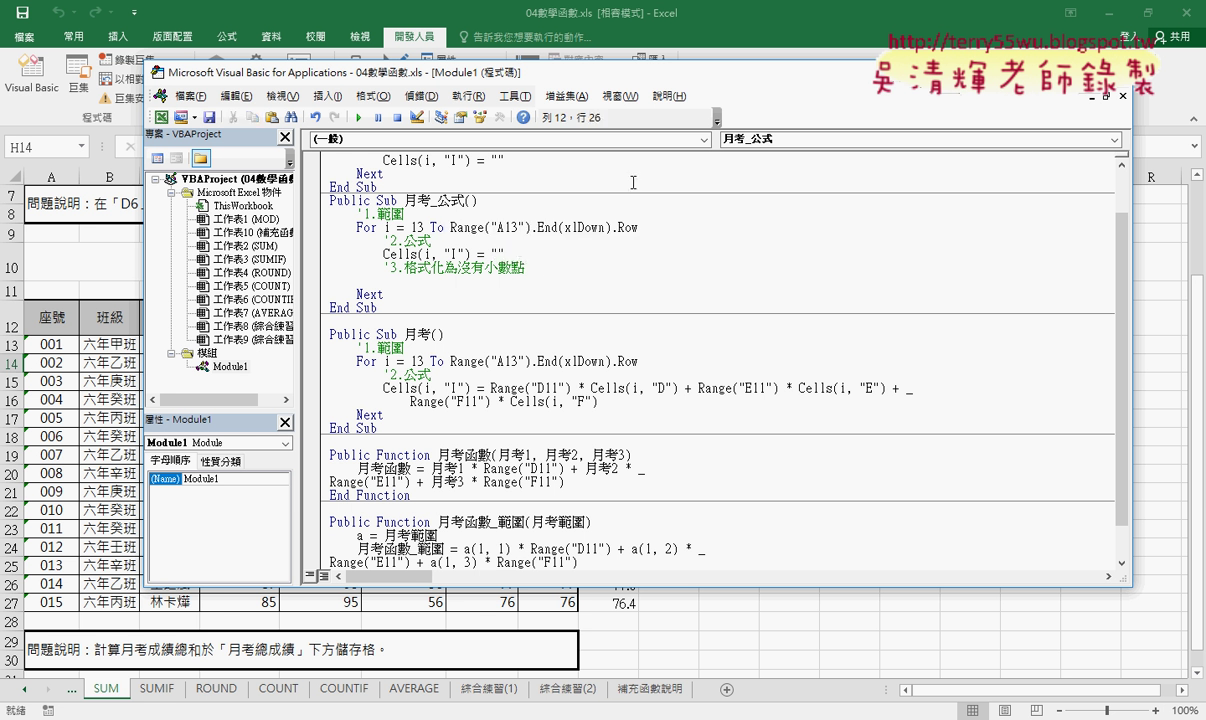
- Copy H13's SUMPRODUCT formula from the sheet and paste it into the macro's empty quotes
drag(659, 84, 673, 404)
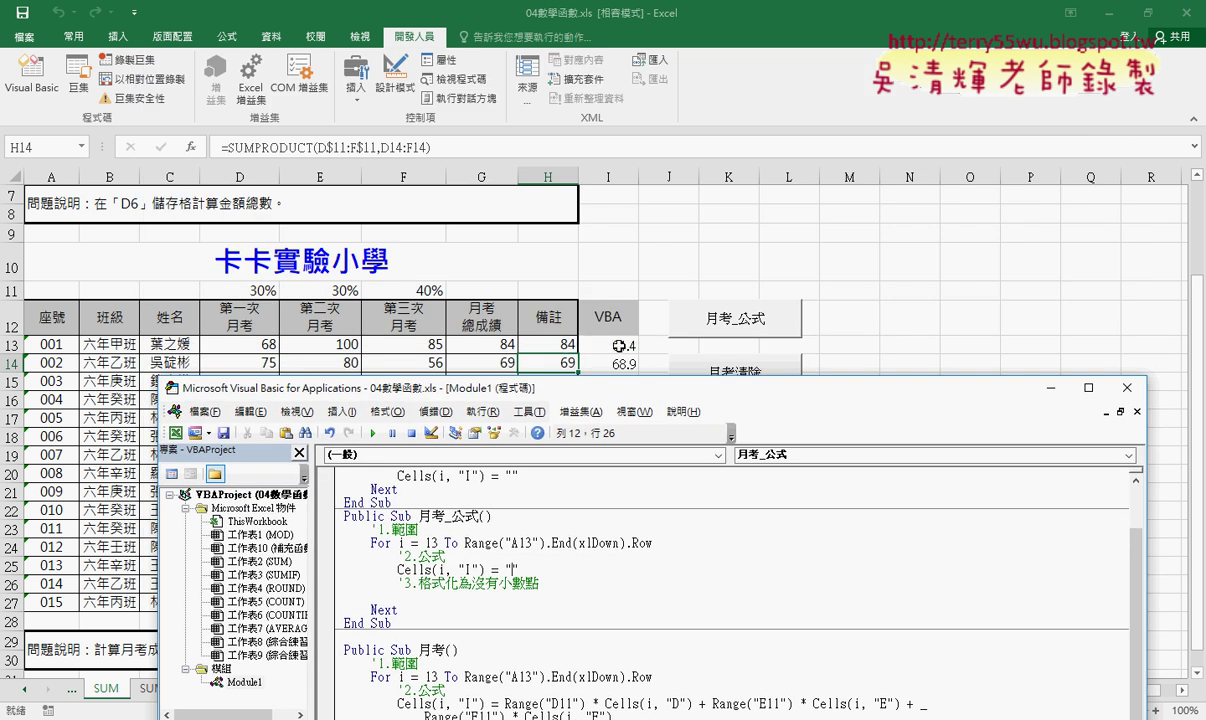
click(545, 344)
drag(425, 147, 210, 135)
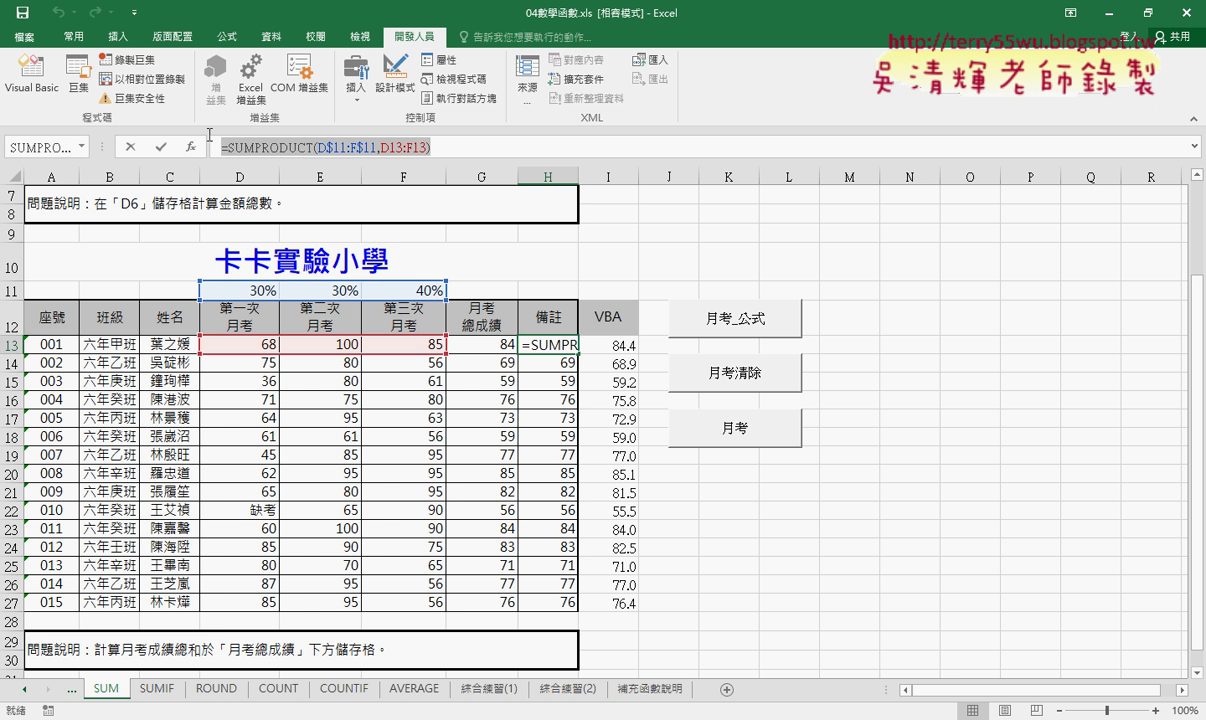
right_click(210, 135)
click(335, 153)
click(130, 147)
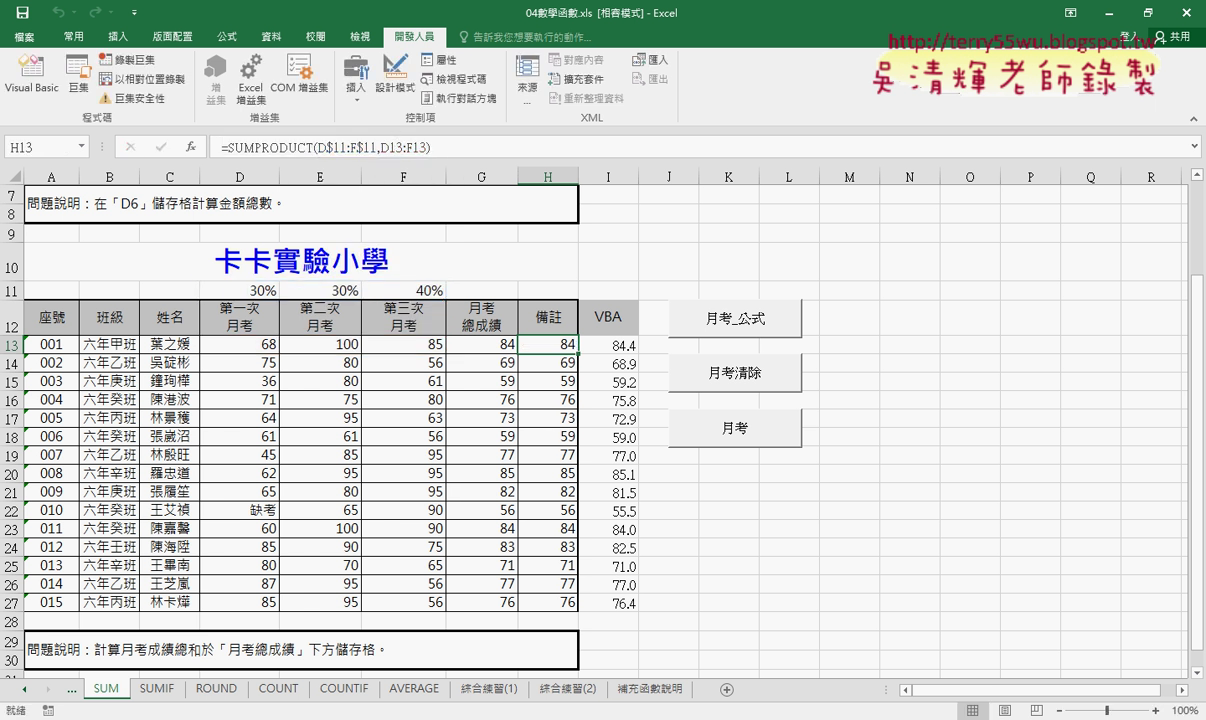
click(322, 635)
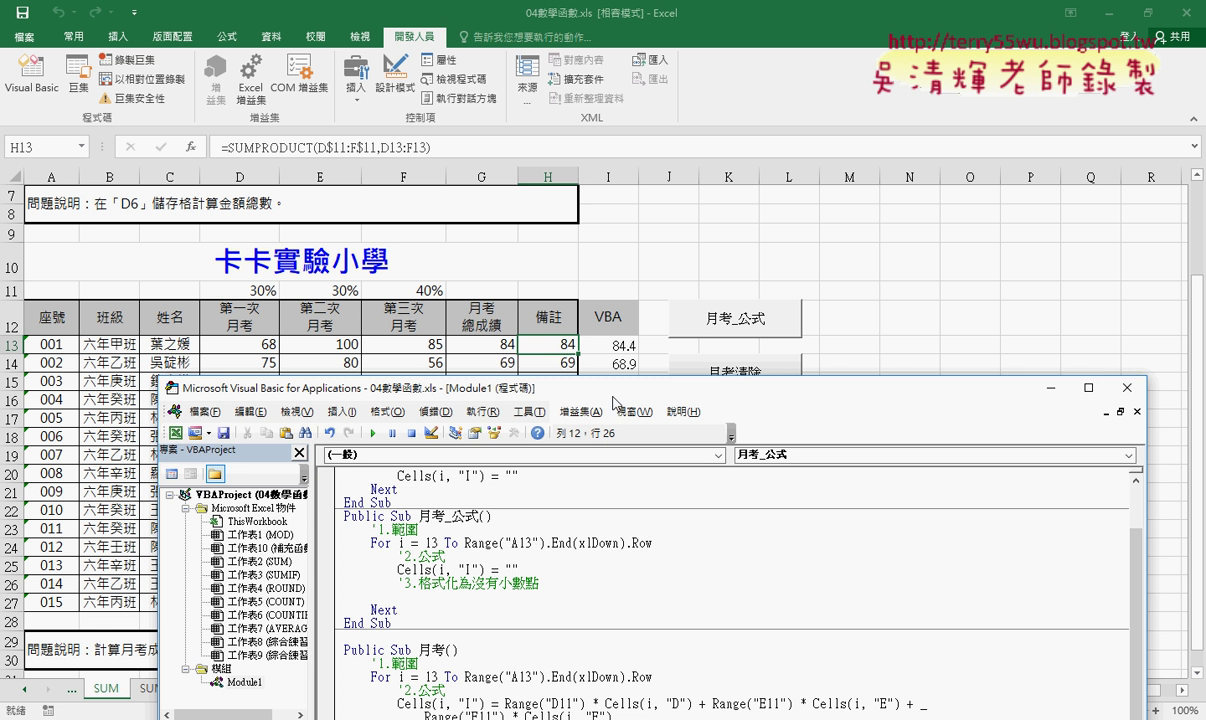
mouse_move(582, 385)
mouse_down()
mouse_move(613, 222)
mouse_move(602, 100)
mouse_up()
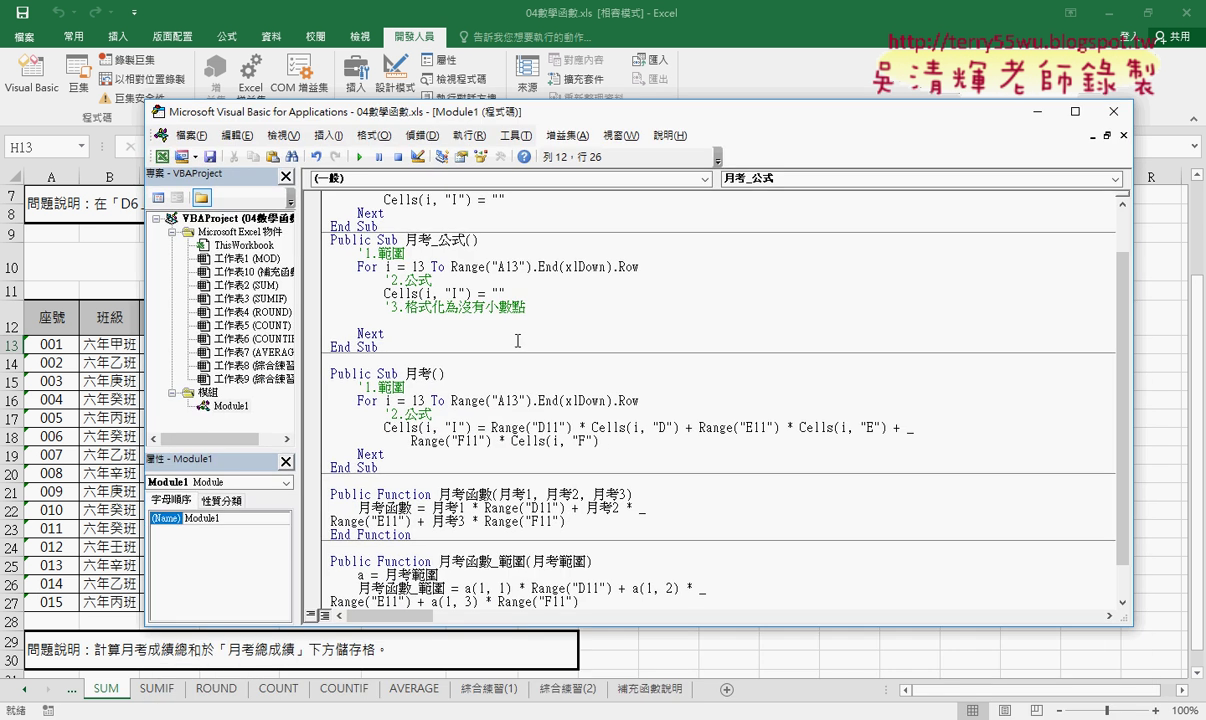
key(ctrl+v)
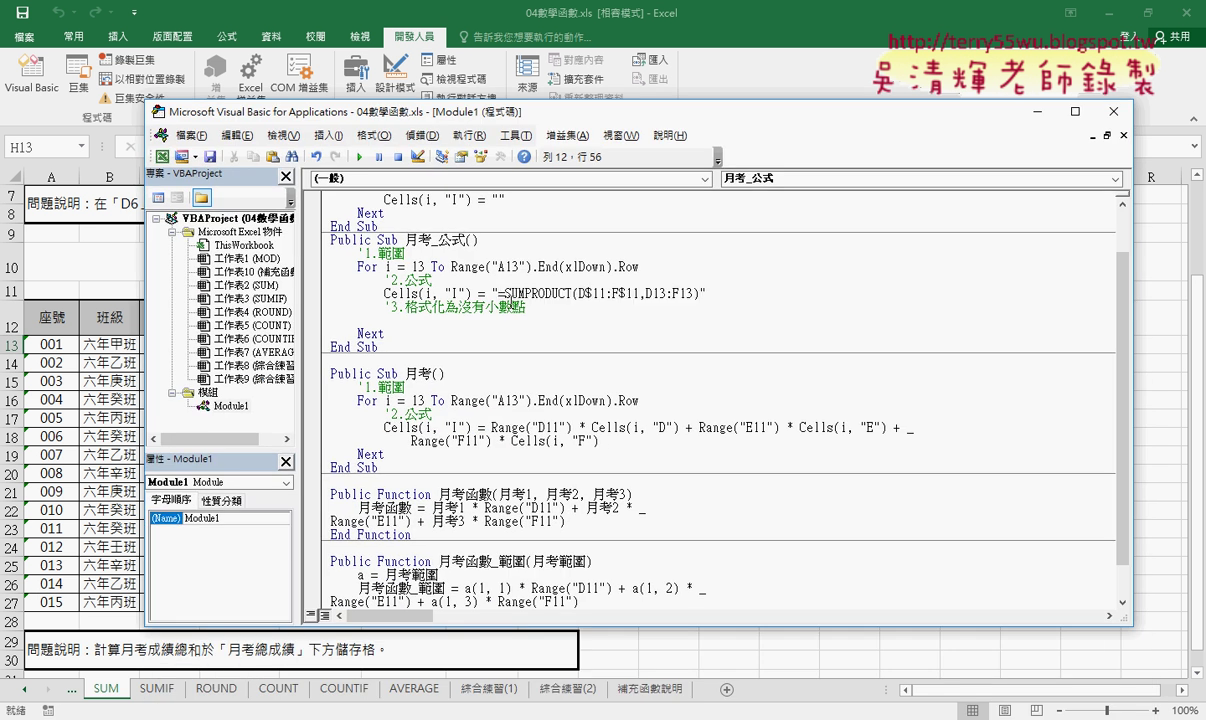
- Replace the row number 13 in D13 with " & i & "
drag(665, 294, 657, 295)
text("")
key(Left)
text(&&)
key(Left)
text(i)
key(Left)
key(Left)
key(space)
key(Right)
key(space)
key(Right)
key(space)
key(Right)
key(space)
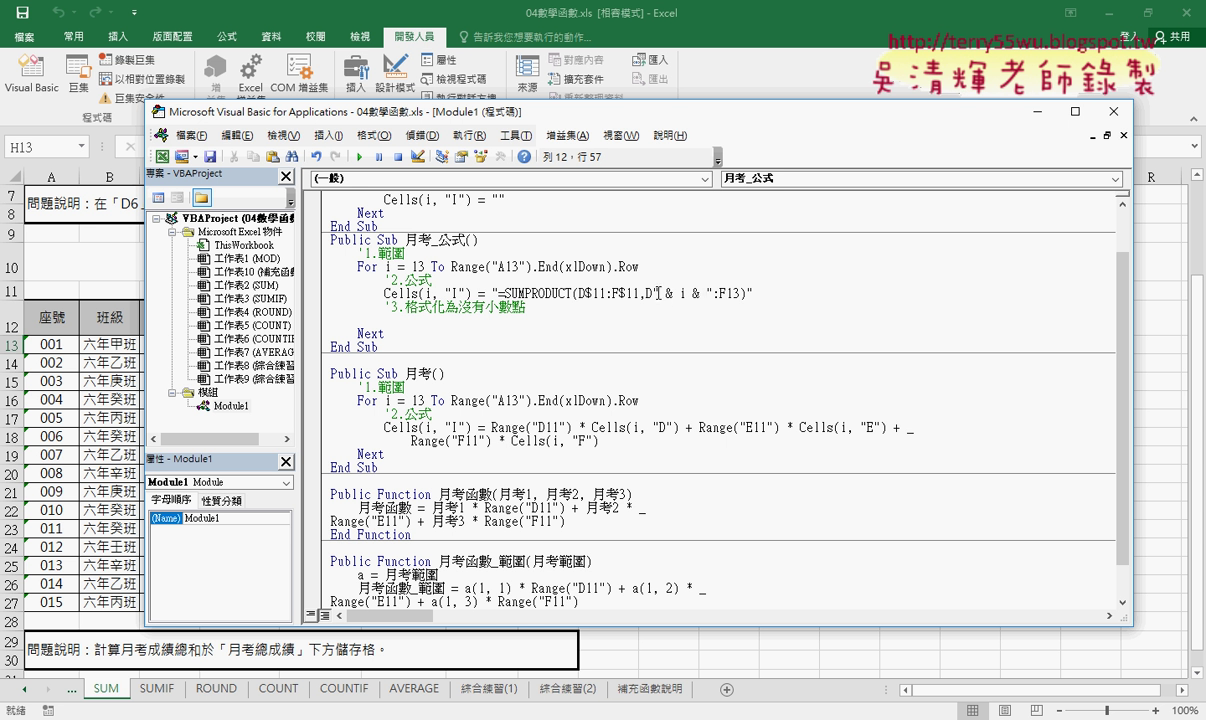
- Copy the " & i & " fragment over the 13 after :F, then return to the worksheet
drag(652, 293, 713, 293)
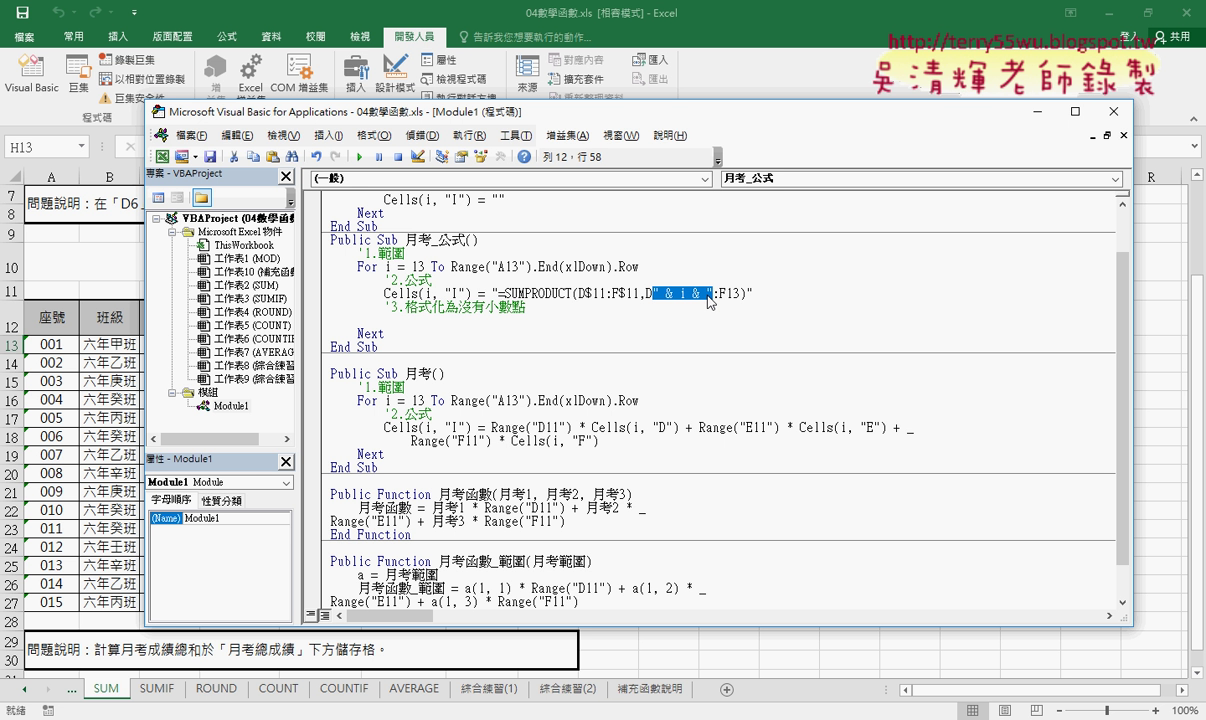
right_click(709, 299)
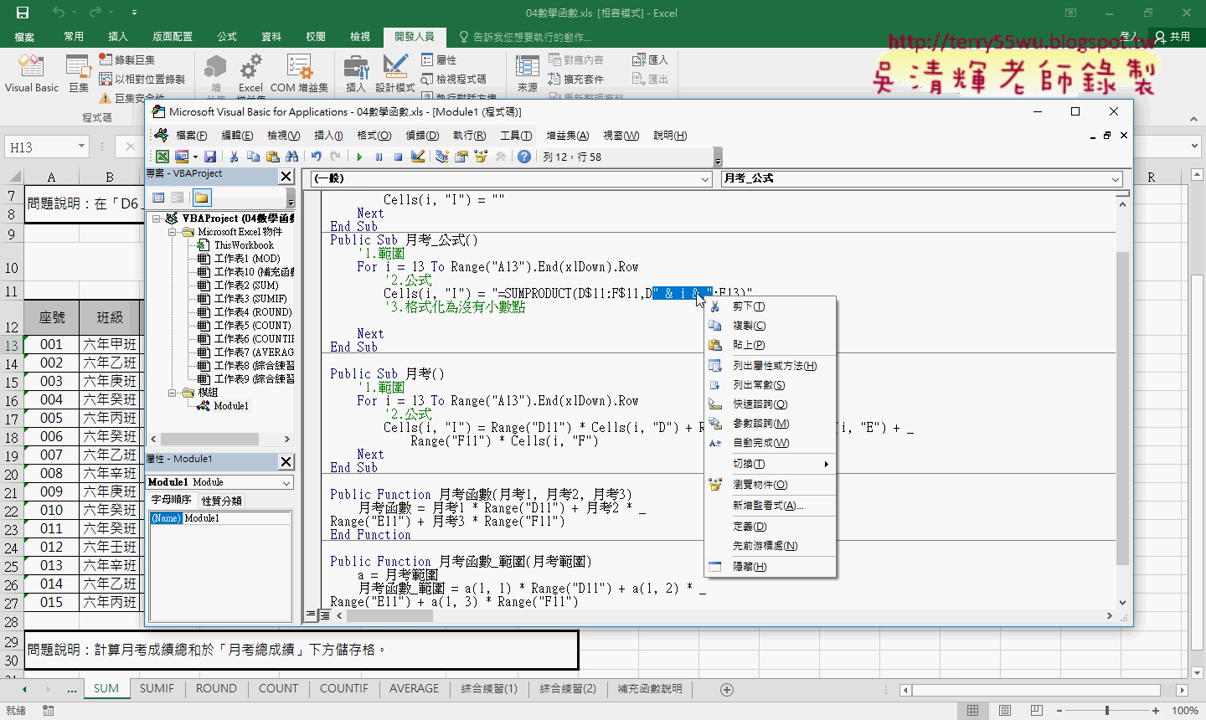
click(743, 327)
drag(726, 293, 739, 293)
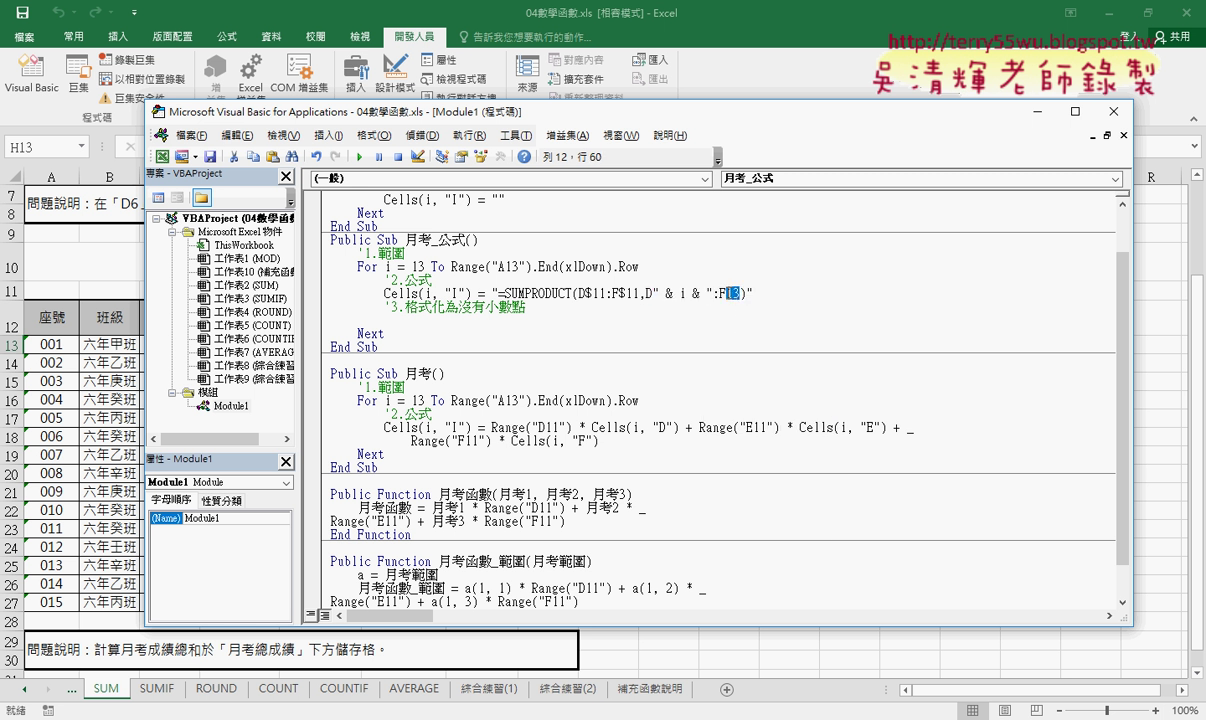
right_click(735, 293)
click(772, 340)
click(90, 415)
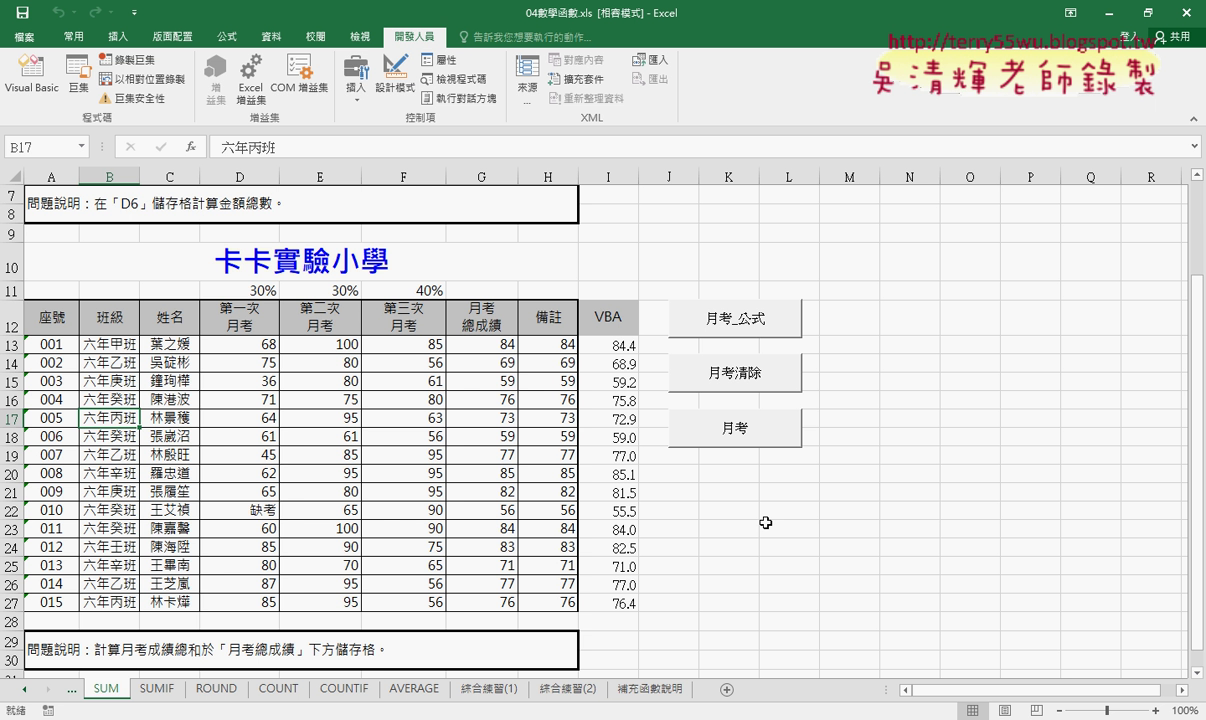
click(707, 372)
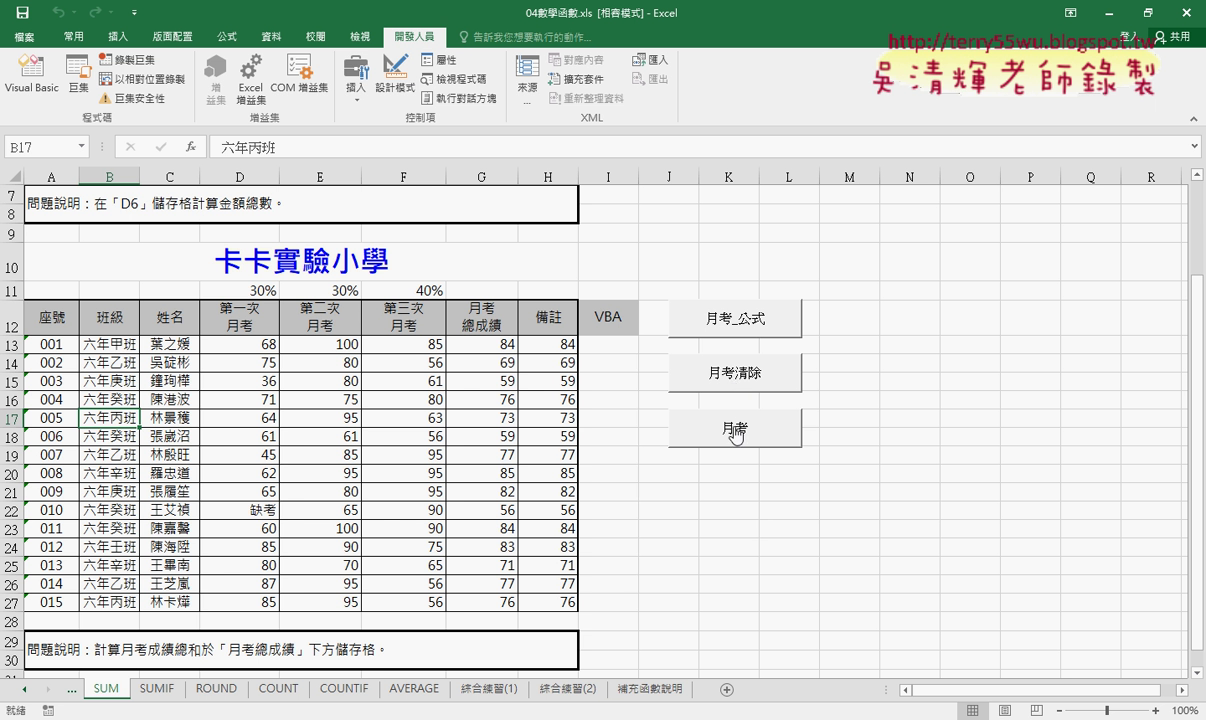
click(735, 430)
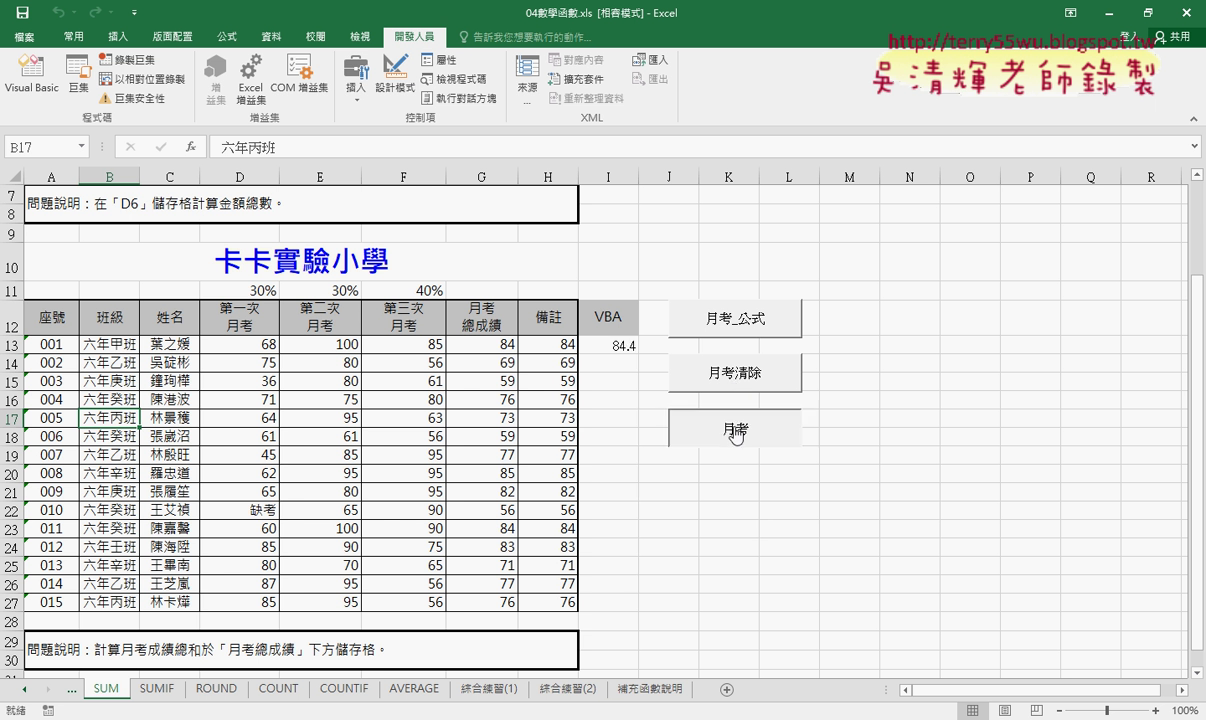
click(621, 345)
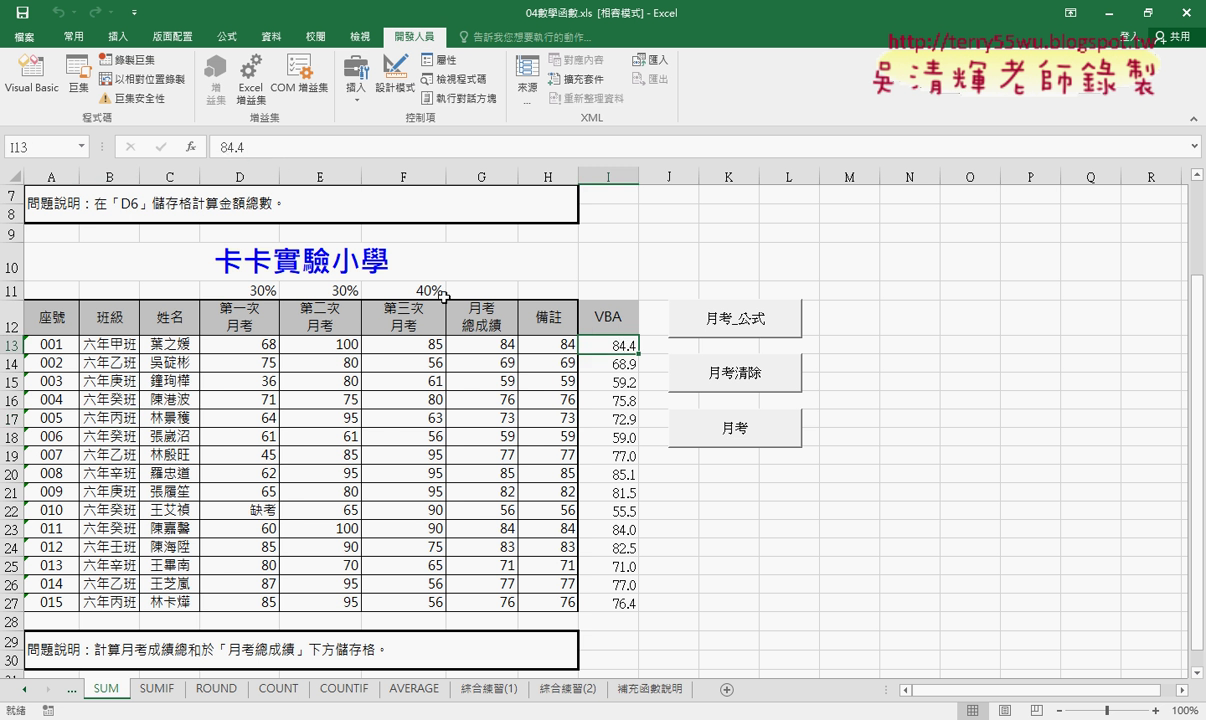
click(703, 376)
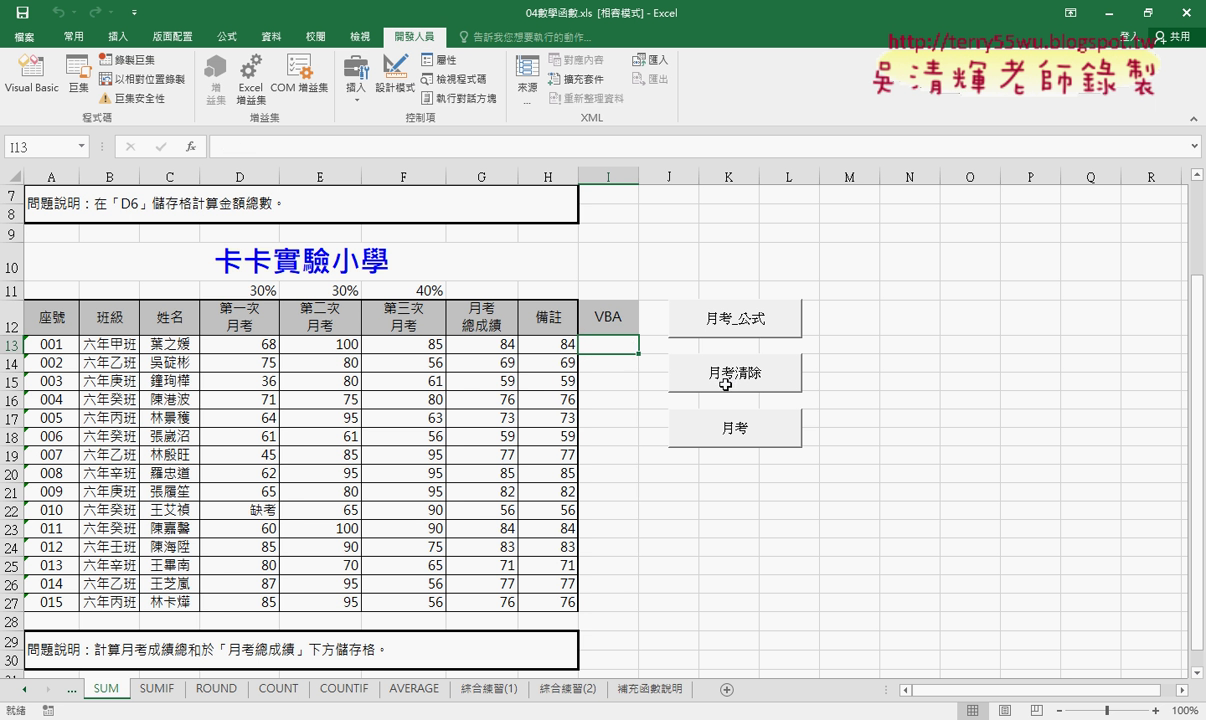
click(722, 428)
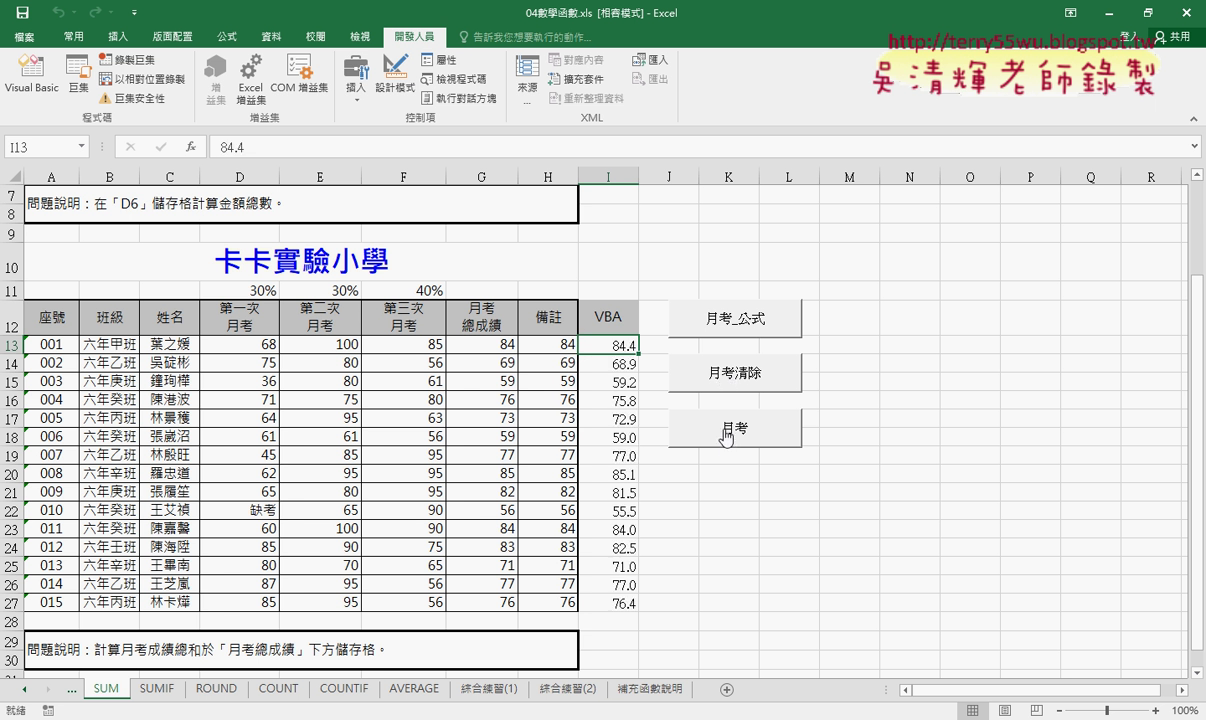
click(561, 344)
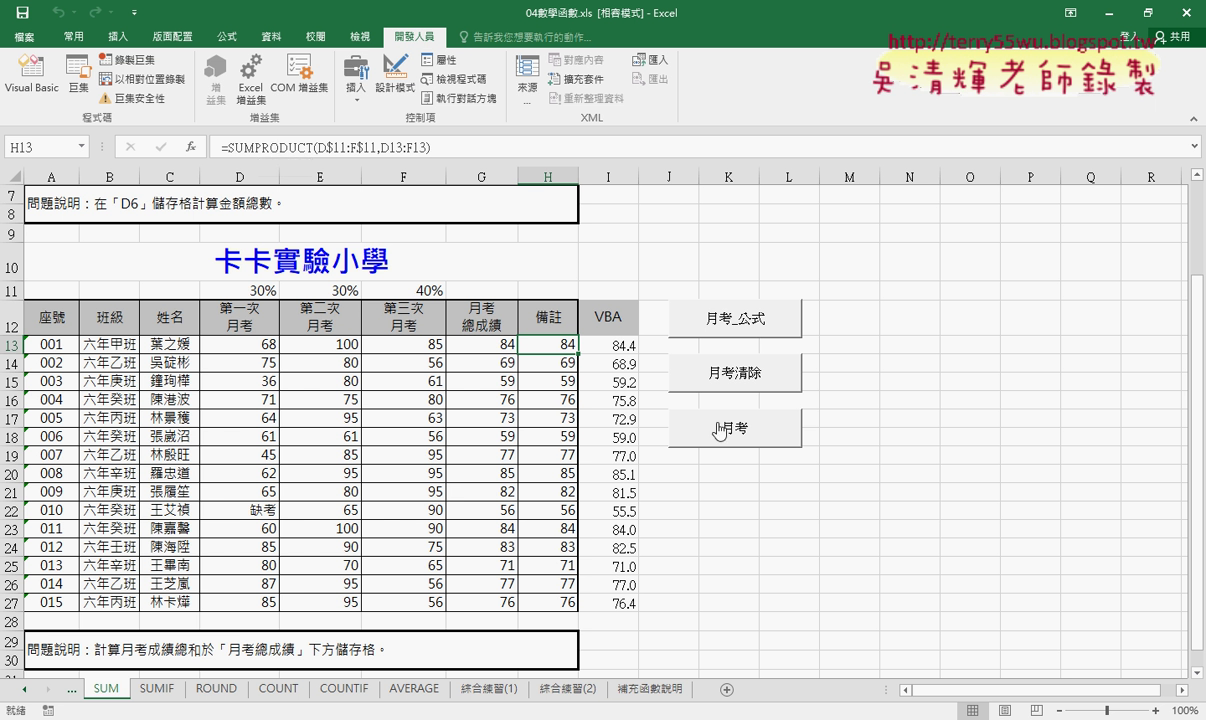
click(486, 344)
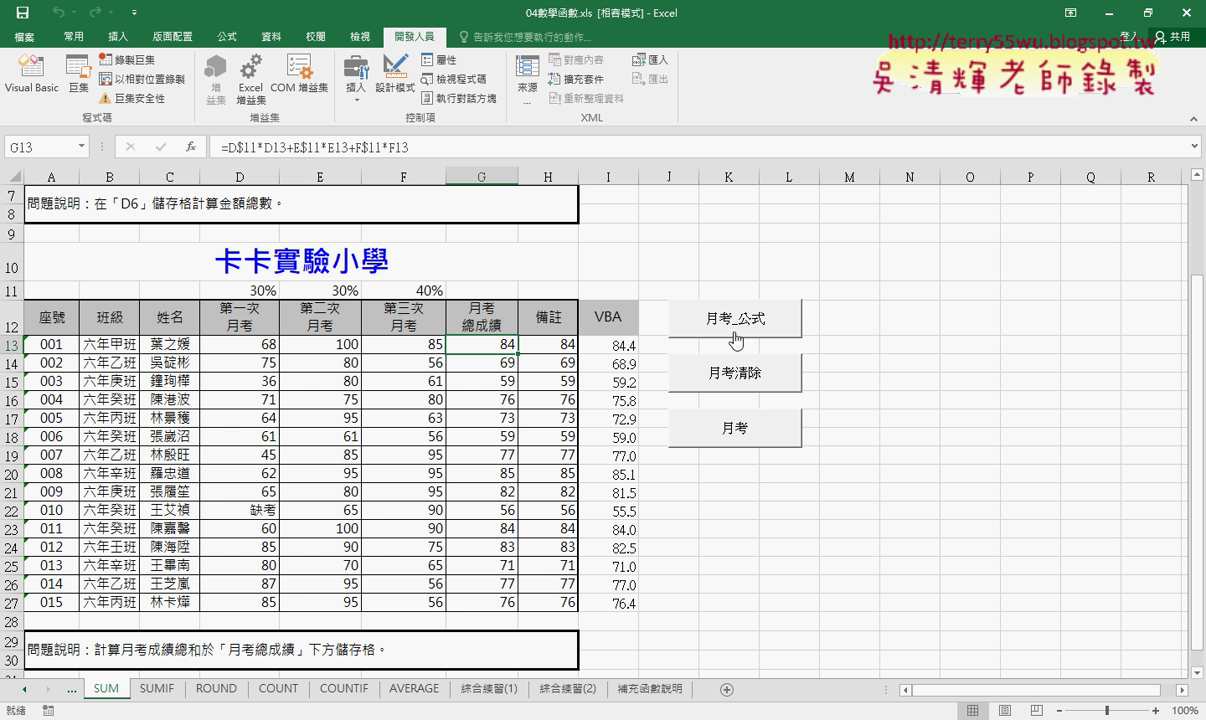
click(738, 375)
click(735, 428)
- Delete the 月考 sub's body and Ctrl-drag the For…Next loop from 月考清除 into it
click(33, 95)
scroll(571, 402, down, 1)
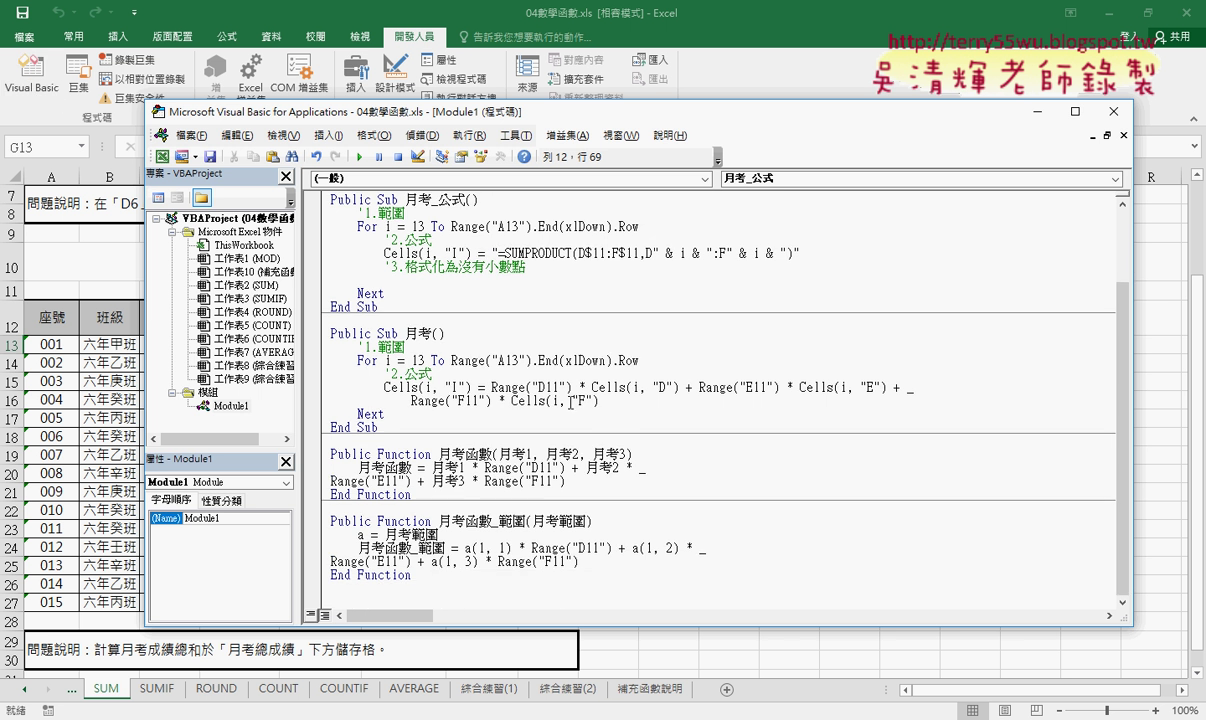
drag(316, 347, 316, 393)
click(392, 410)
drag(392, 413, 316, 345)
key(Delete)
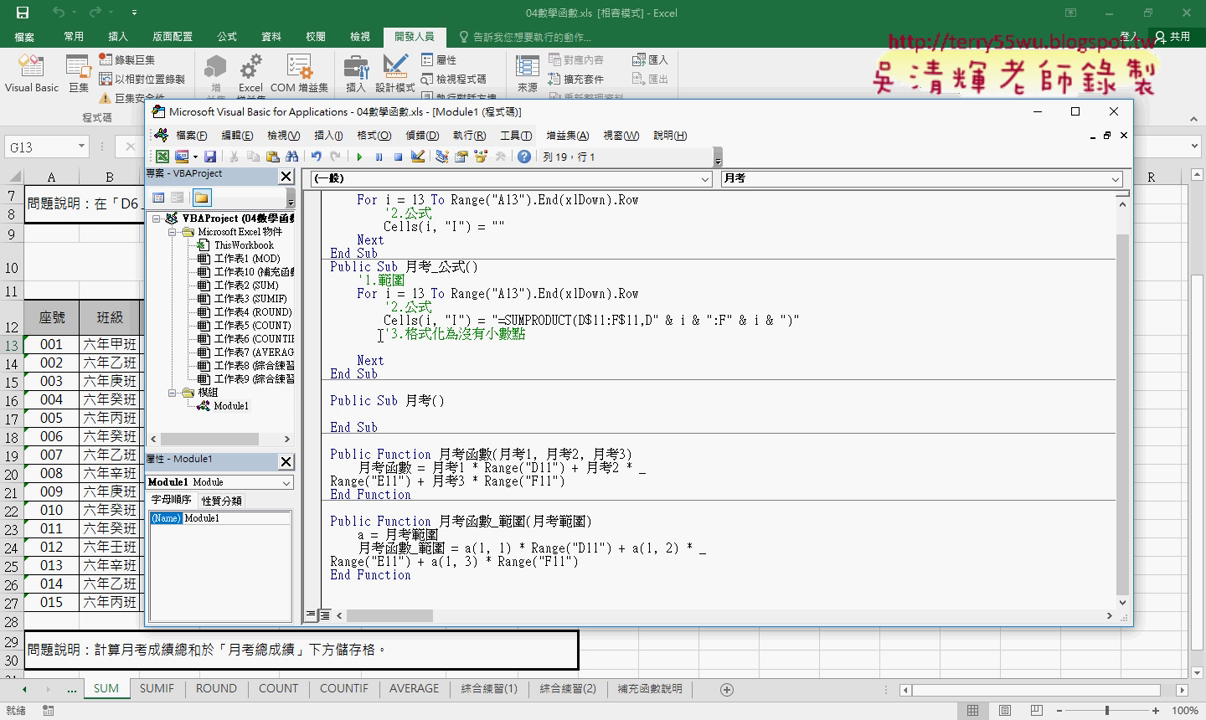
scroll(380, 336, up, 1)
mouse_move(384, 266)
mouse_down()
mouse_move(331, 226)
mouse_move(339, 452)
mouse_up()
double_click(495, 467)
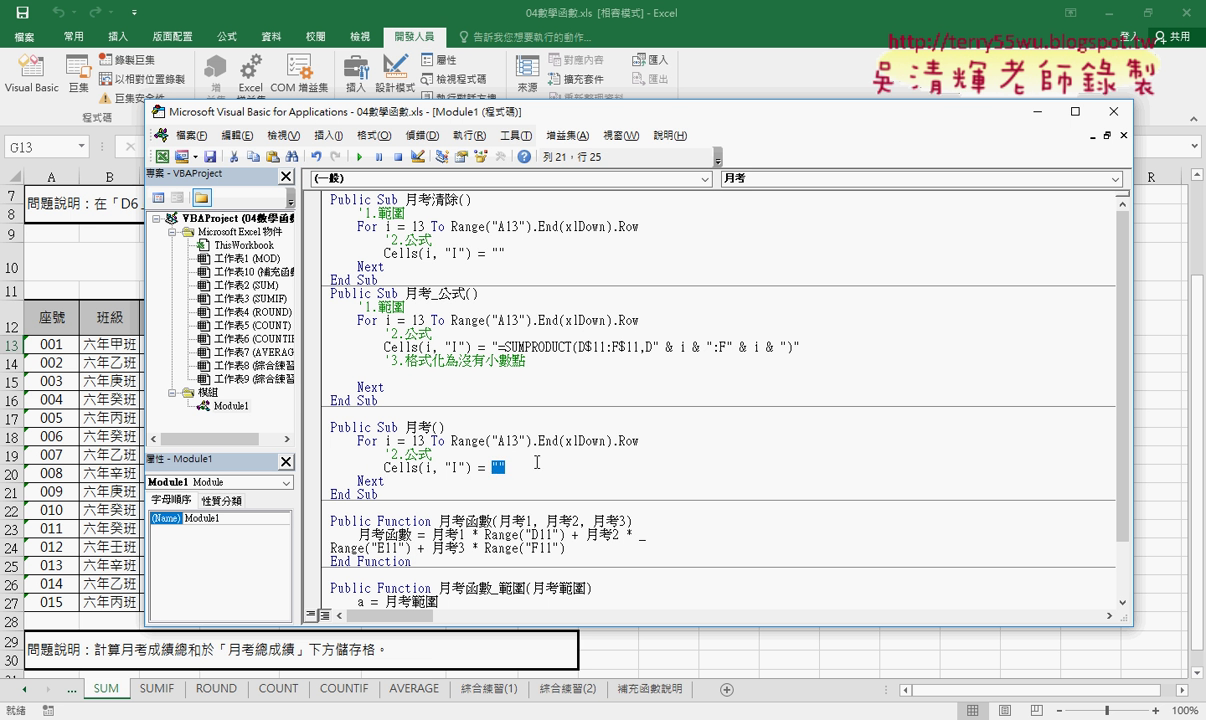
- Reveal the sheet and mark D$11, D13 and E13 in G13's formula for explanation
mouse_move(543, 117)
mouse_down()
mouse_move(578, 212)
mouse_move(503, 178)
mouse_up()
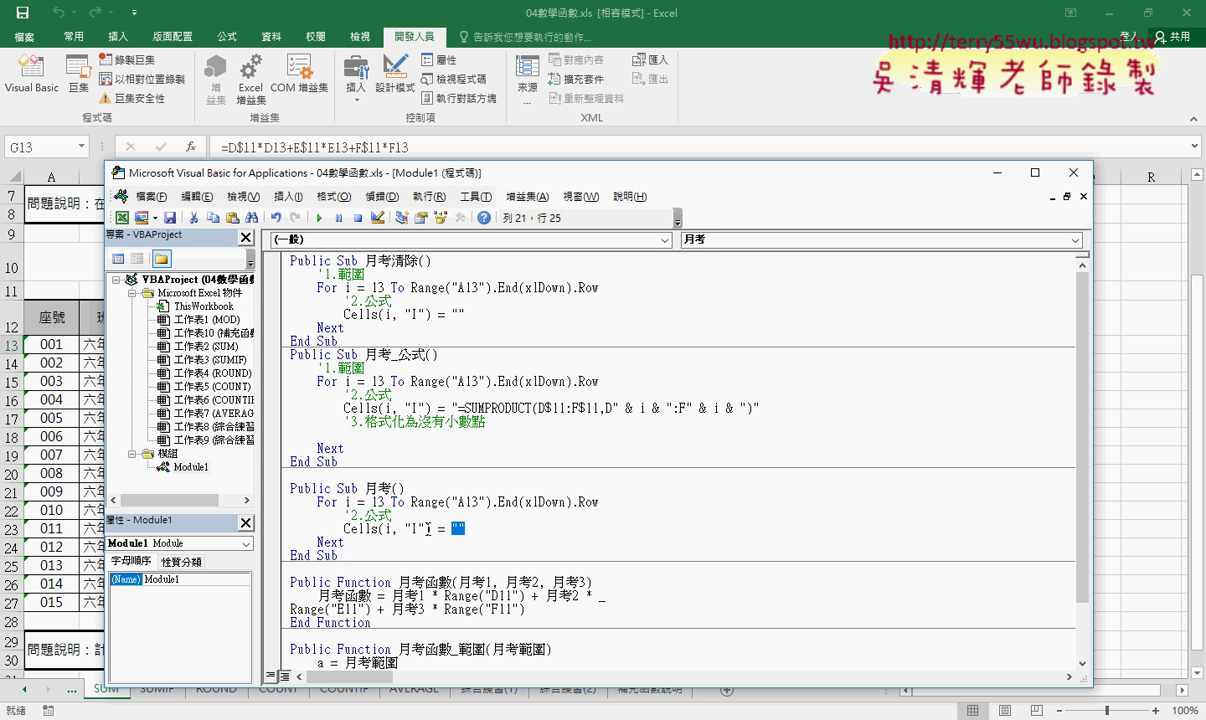
drag(488, 176, 1020, 176)
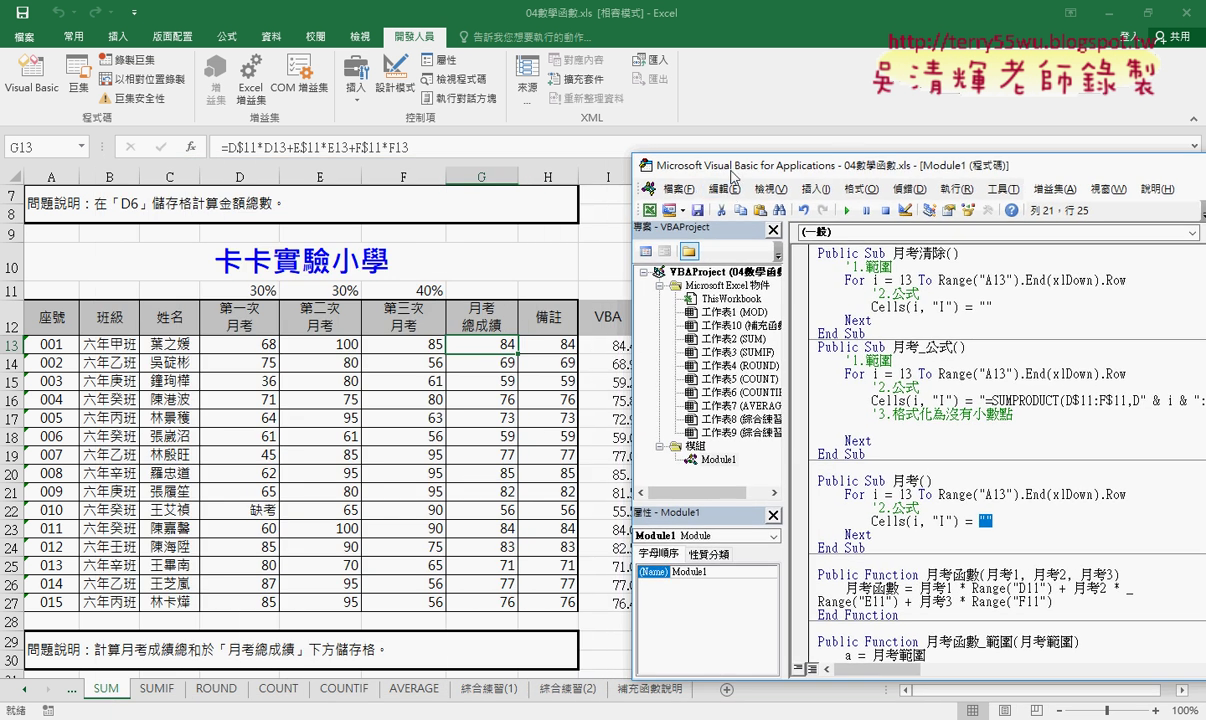
drag(732, 170, 216, 179)
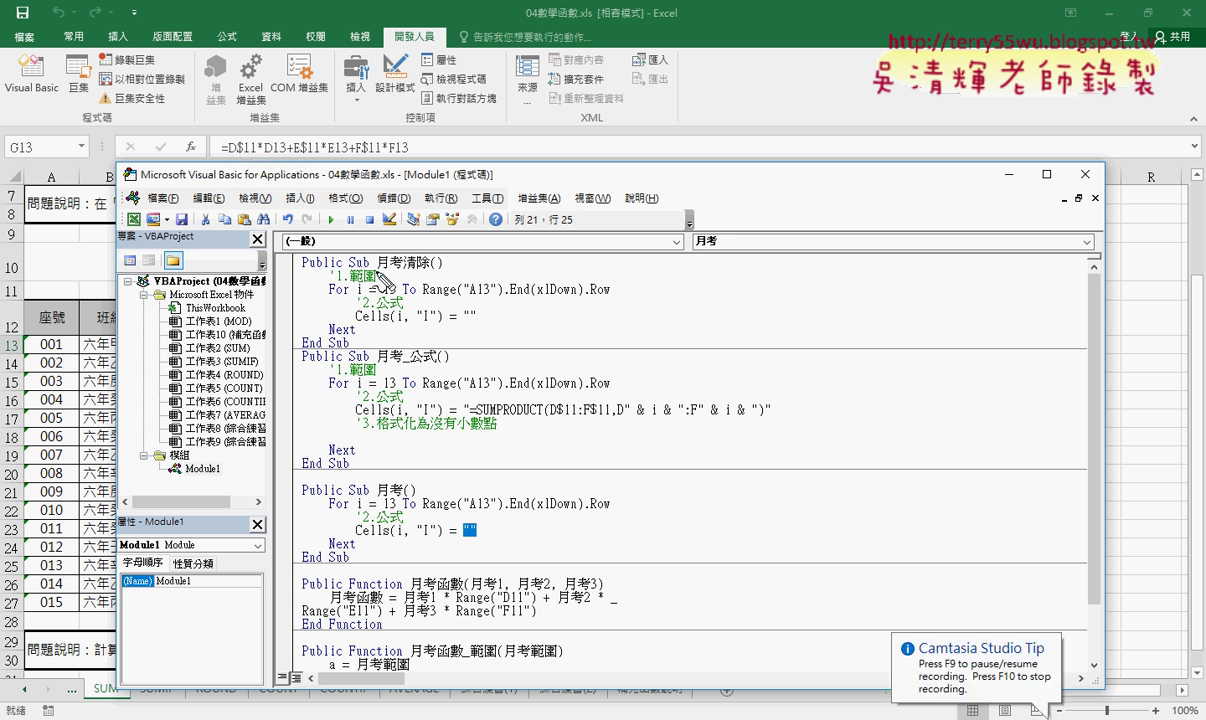
drag(255, 157, 210, 157)
drag(250, 68, 232, 105)
drag(238, 45, 240, 110)
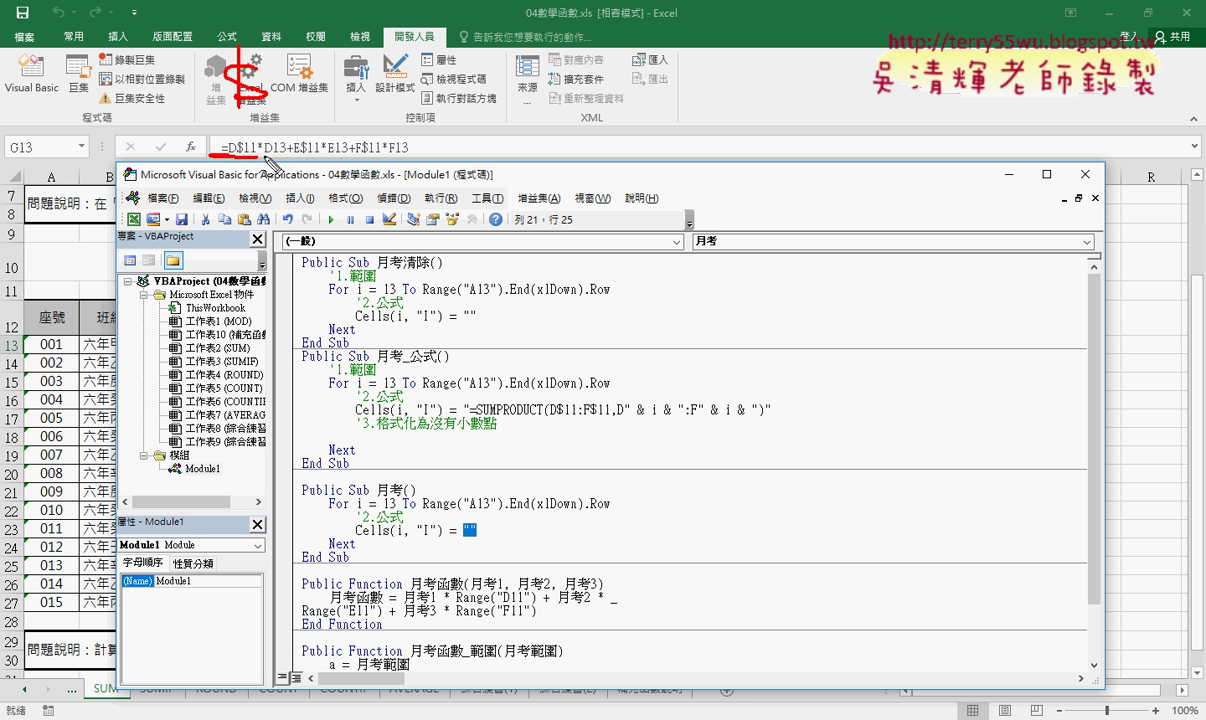
drag(262, 156, 288, 155)
drag(336, 155, 407, 155)
- Compare the formulas in cells G13 and G14 on the sheet to see which references shift
key(Escape)
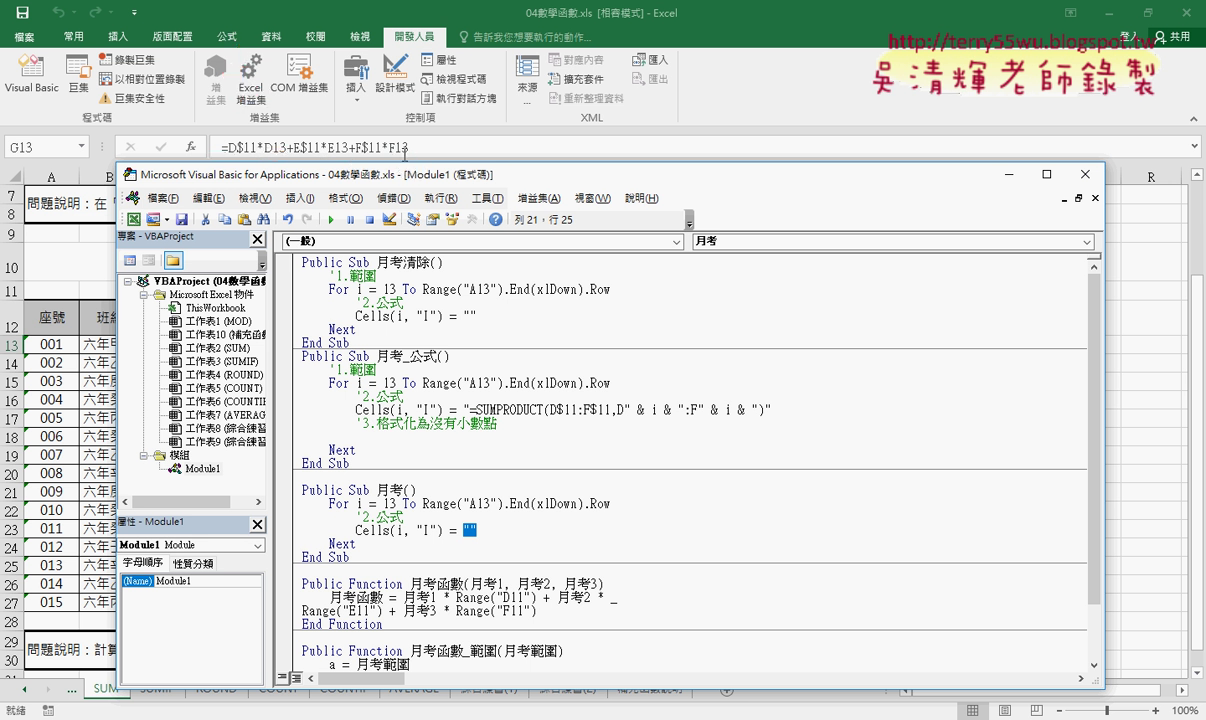
drag(385, 176, 762, 173)
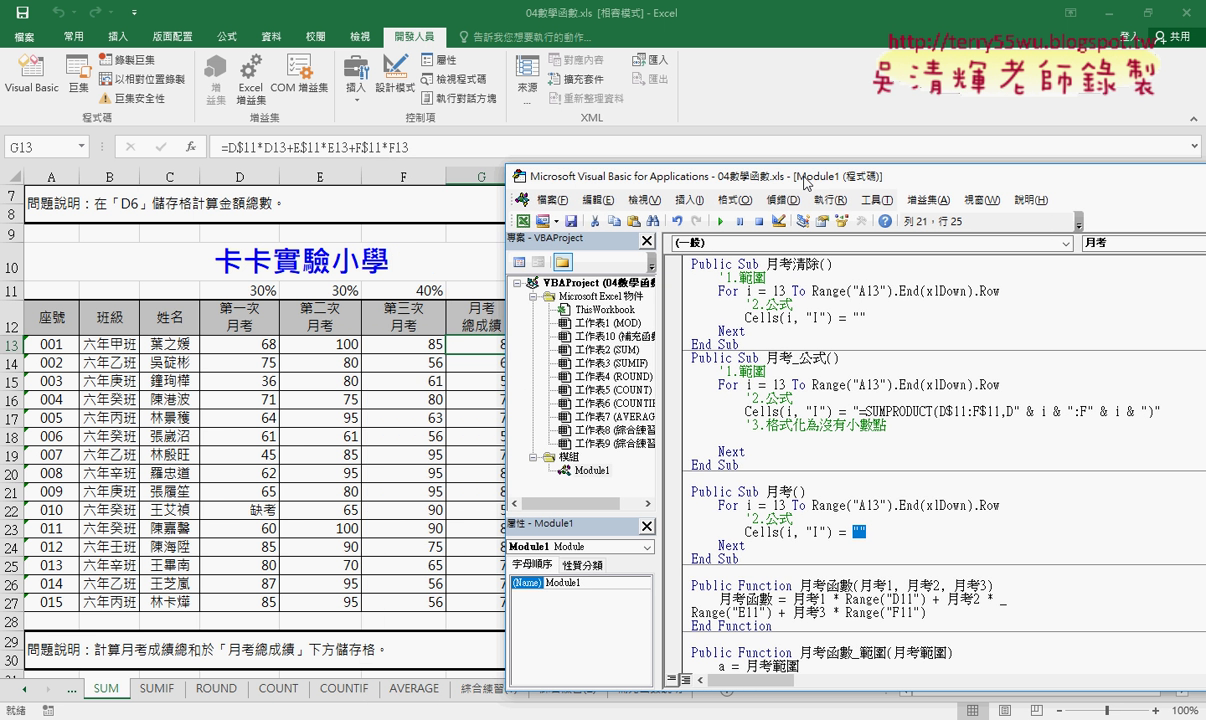
click(482, 365)
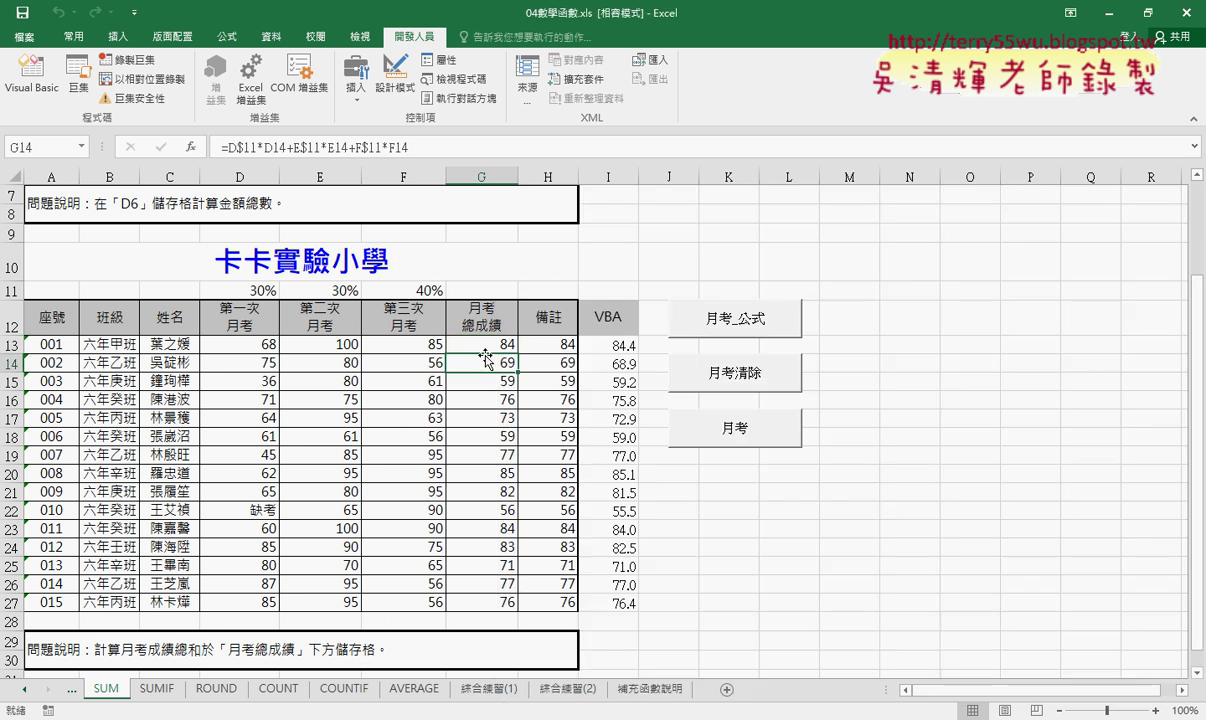
click(480, 349)
click(484, 356)
click(480, 345)
click(480, 358)
click(481, 347)
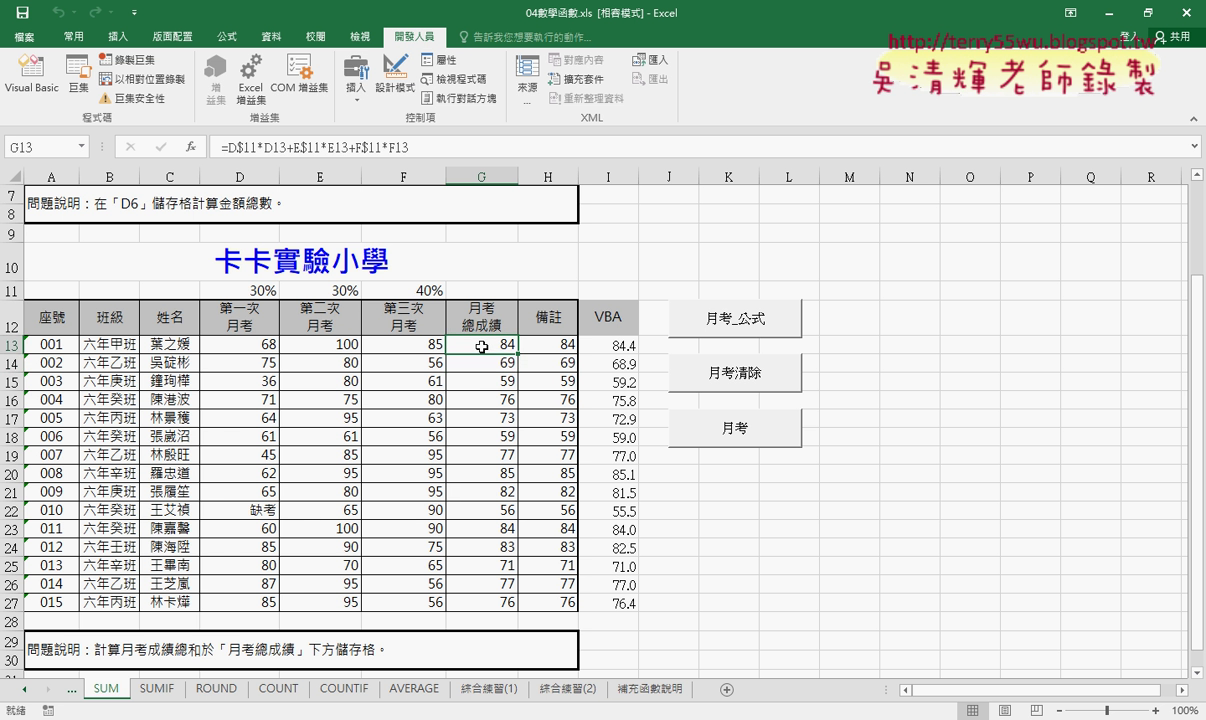
click(480, 360)
click(480, 347)
click(480, 360)
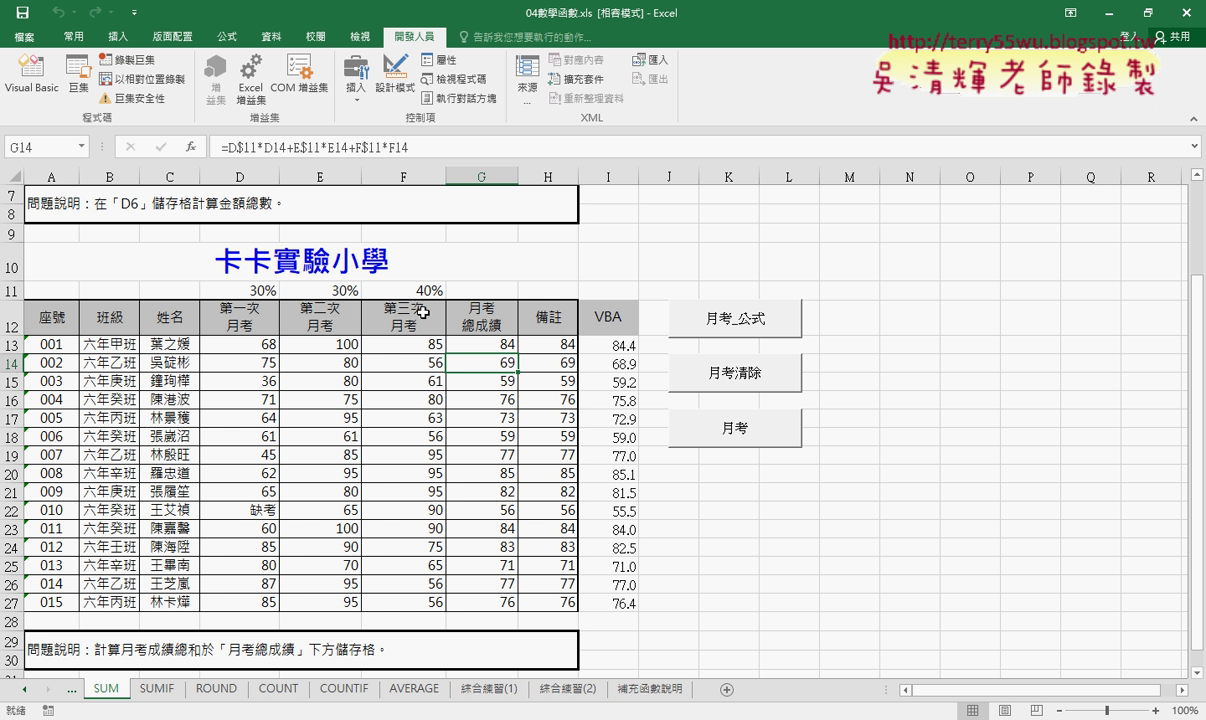
click(310, 650)
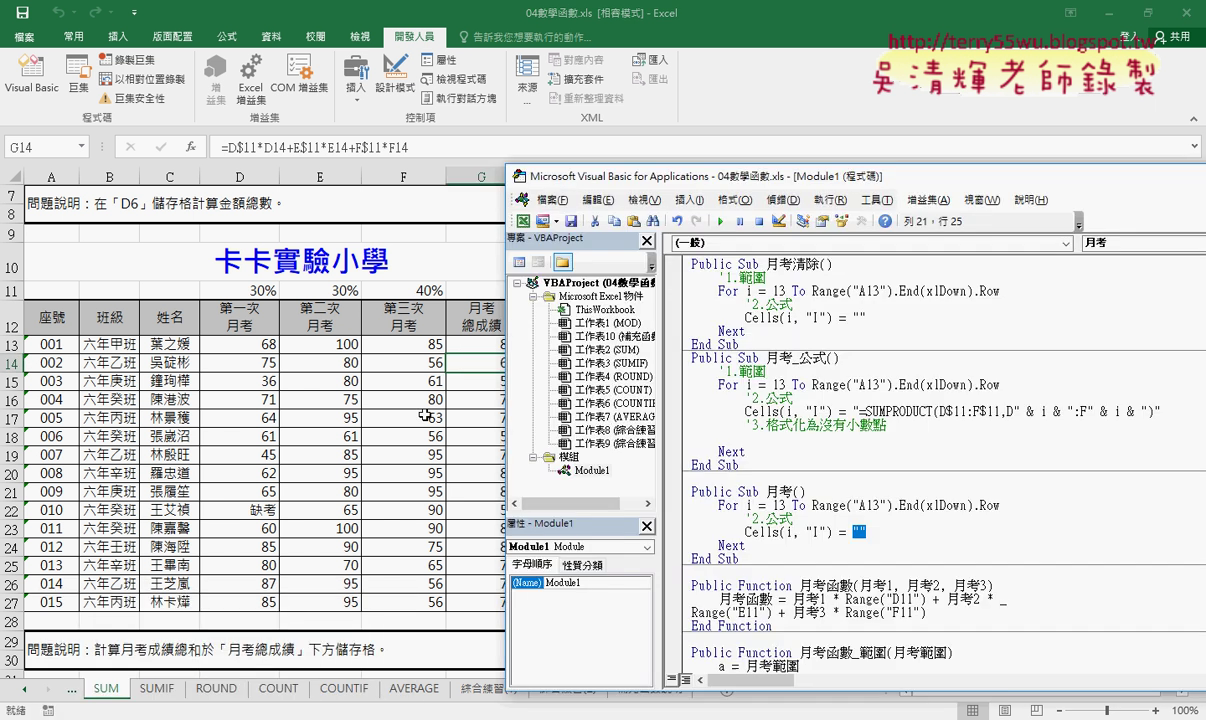
drag(566, 178, 173, 188)
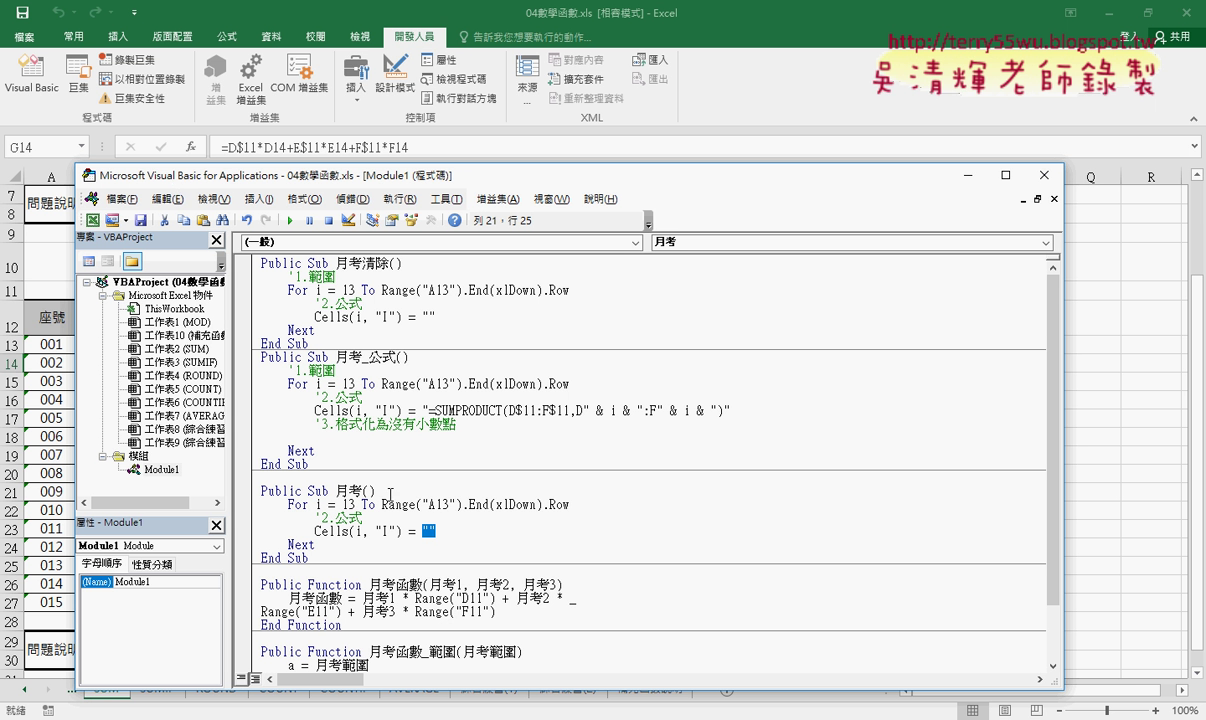
- Replace the empty quotes with Range("D11")*Cells(i,"D") + Range("E11")*Cells(i,"E") +
key(BackSpace)
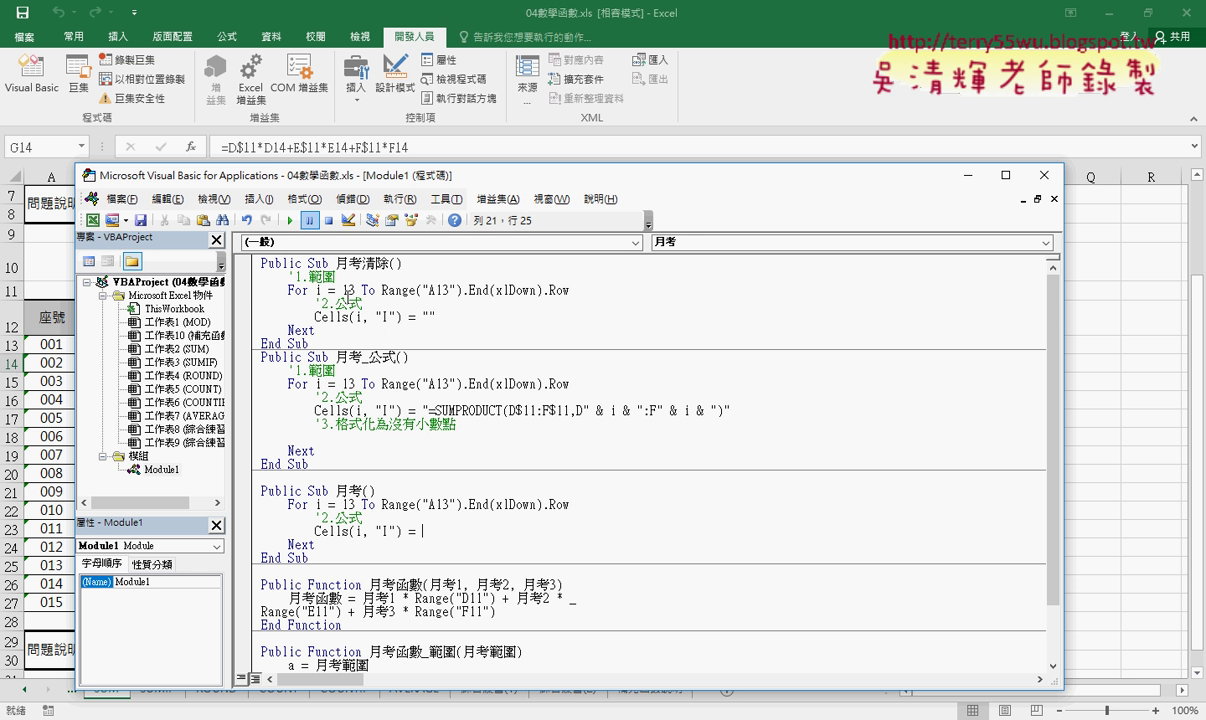
text(r)
text(ange)
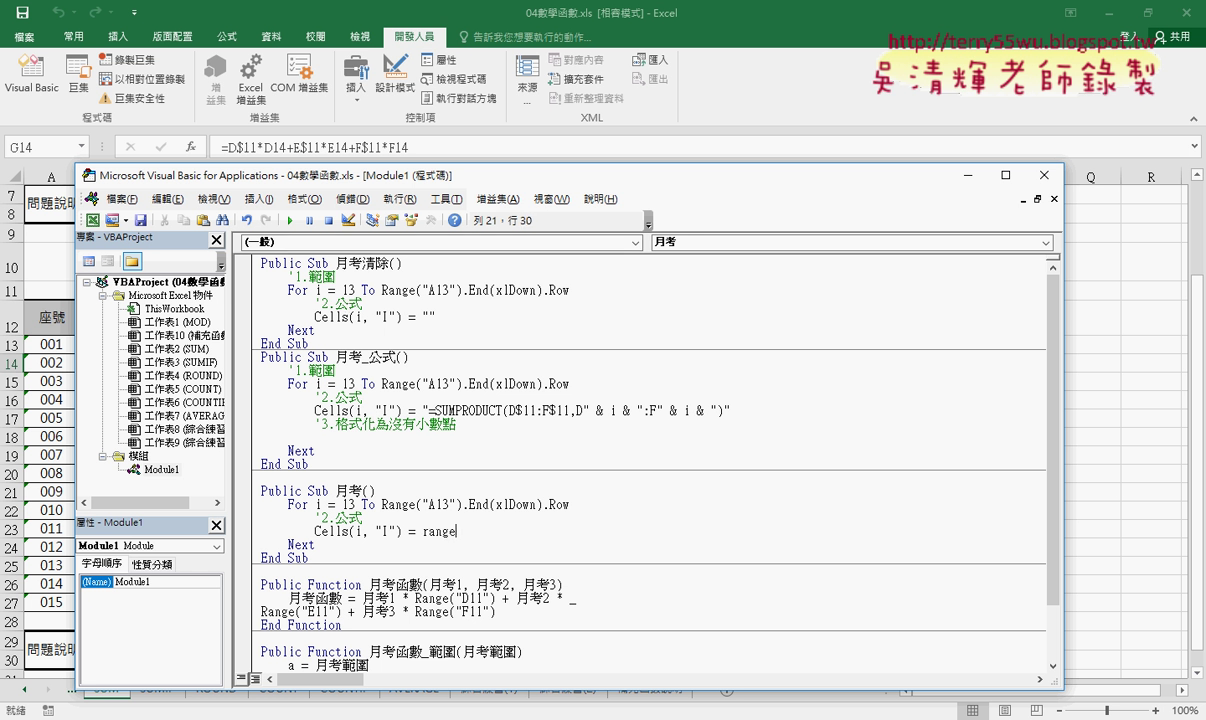
text(("D)
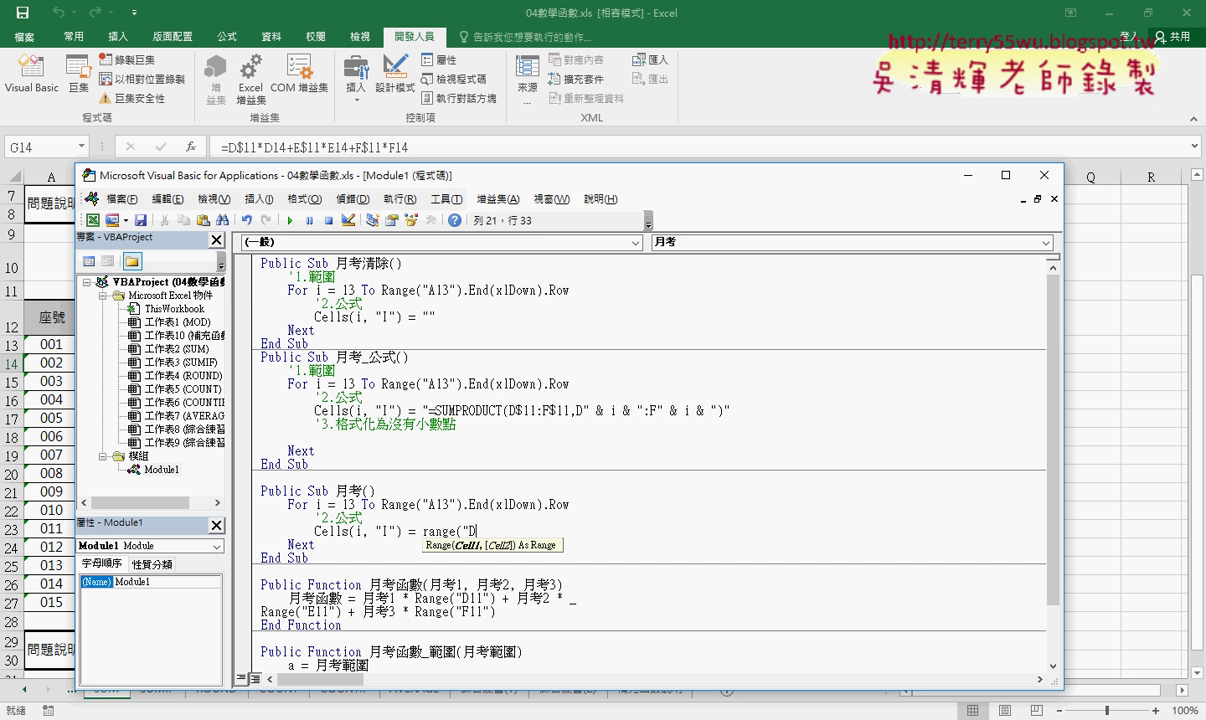
text(11")
text())
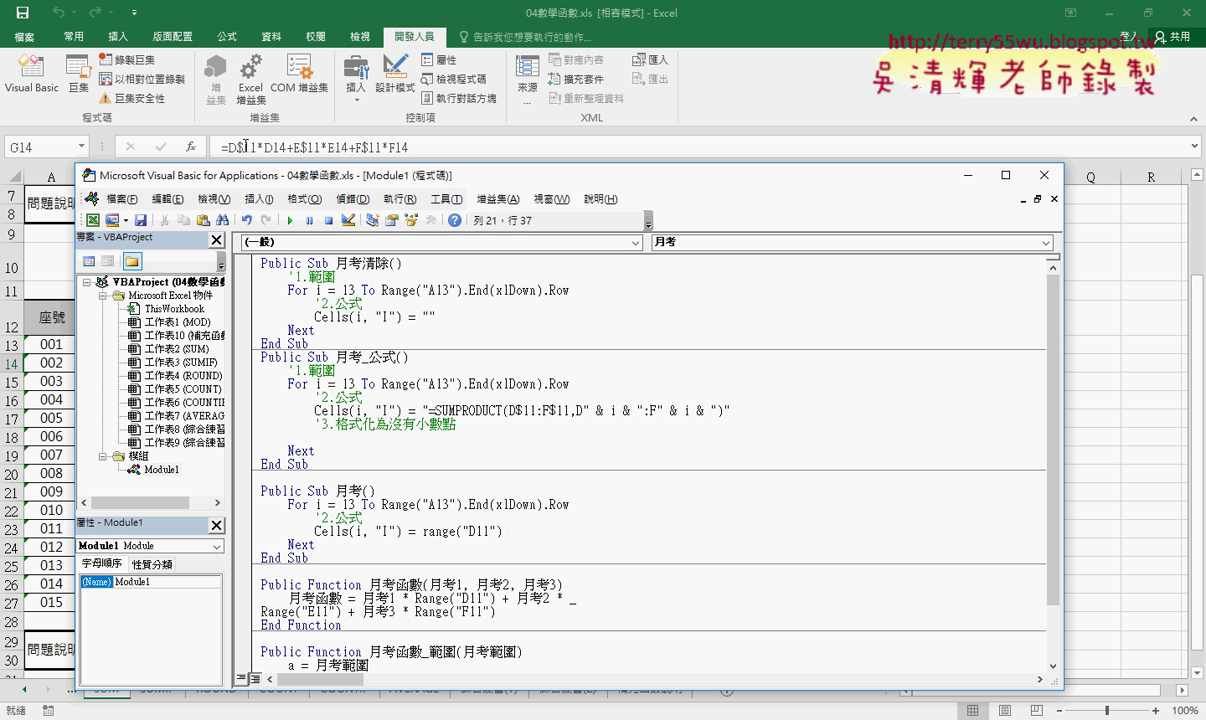
text(*)
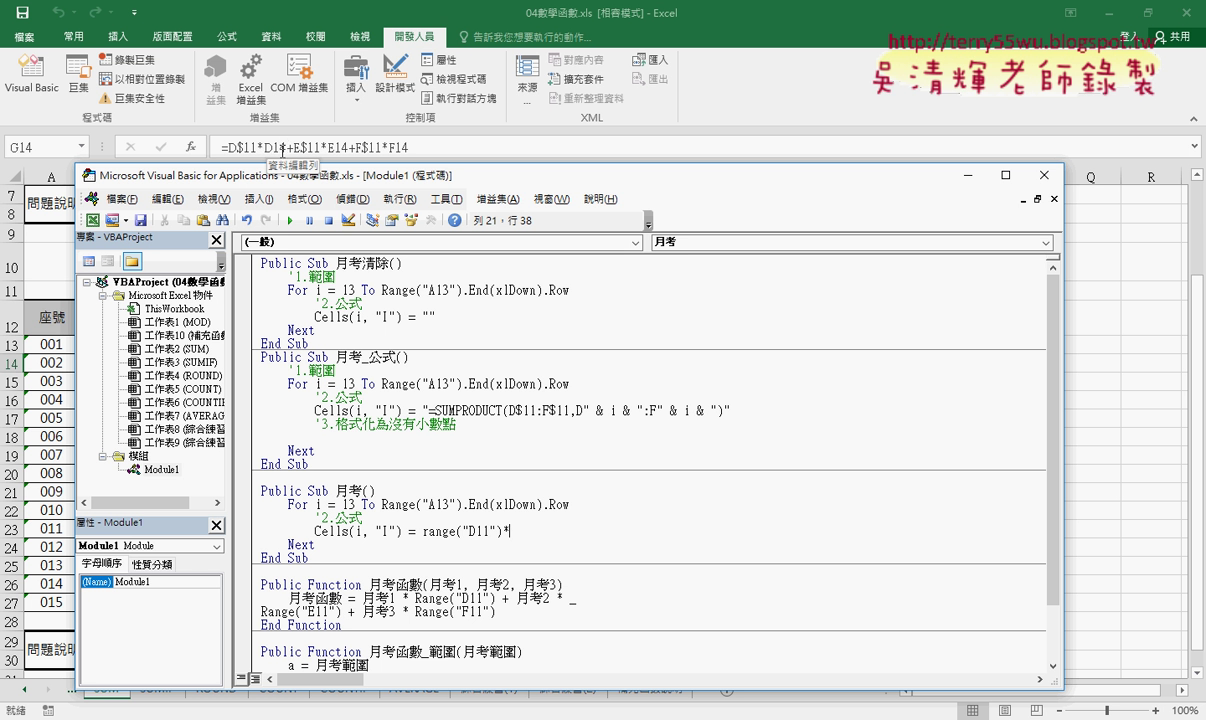
text(ce)
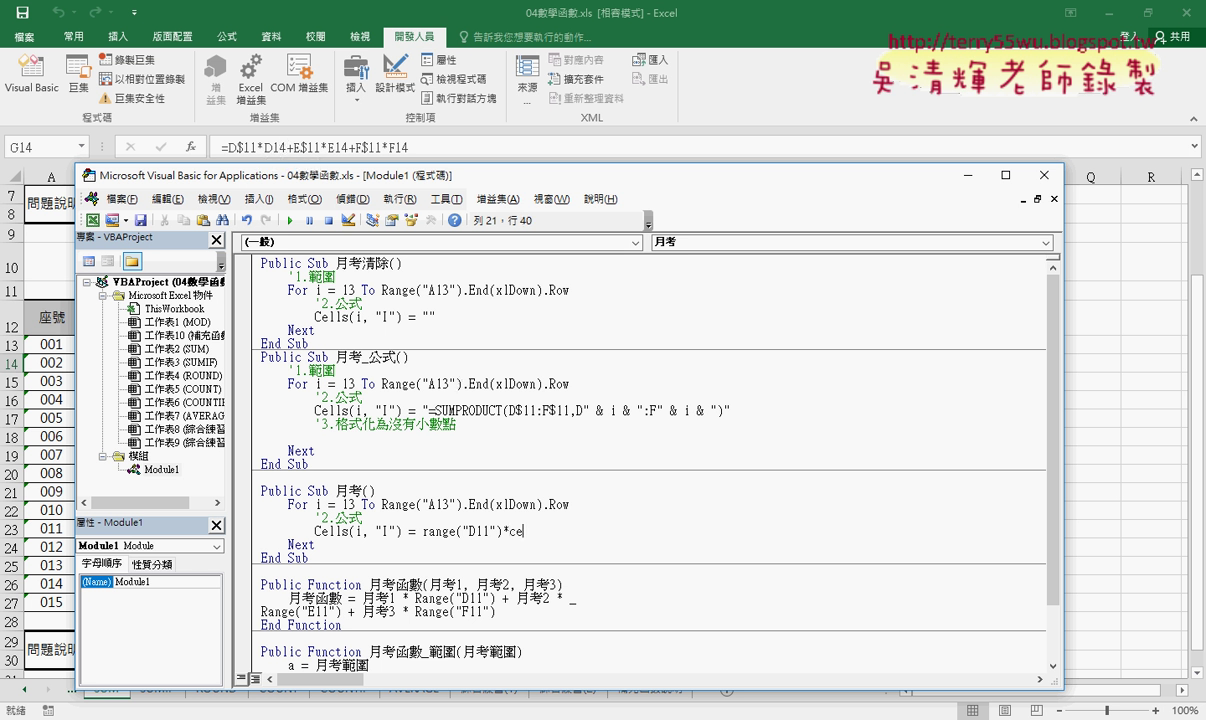
text(lls)
text(()
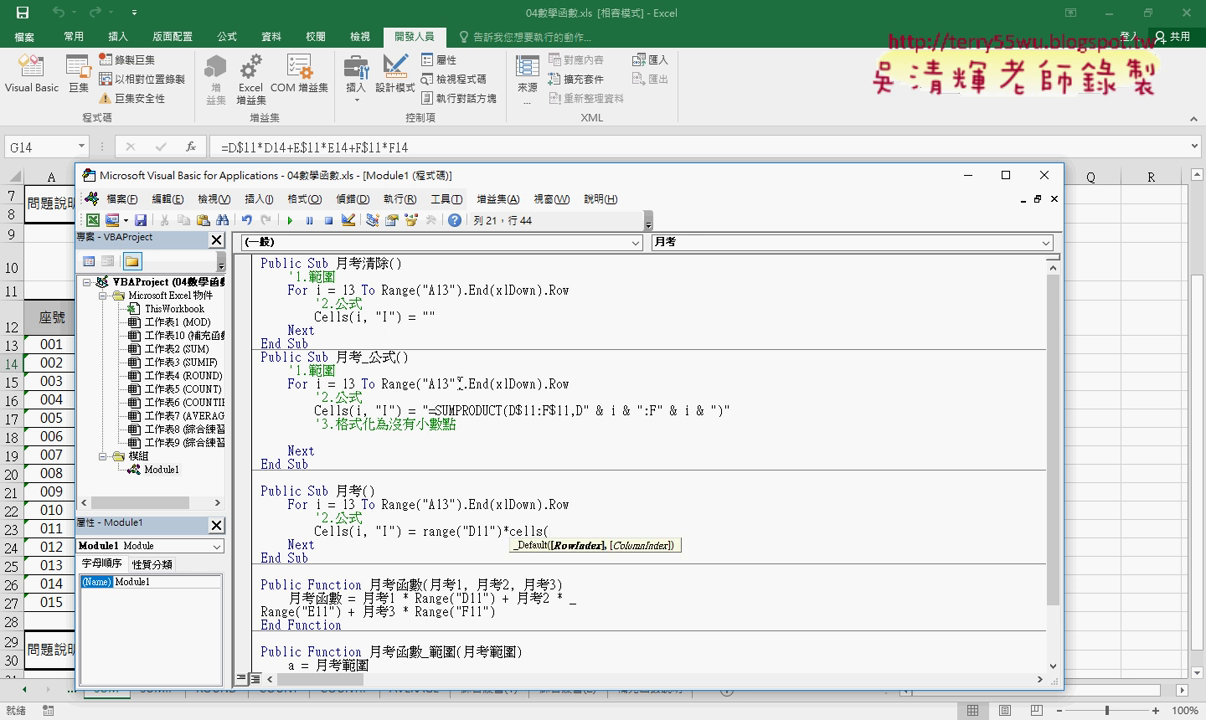
text(i)
text(,")
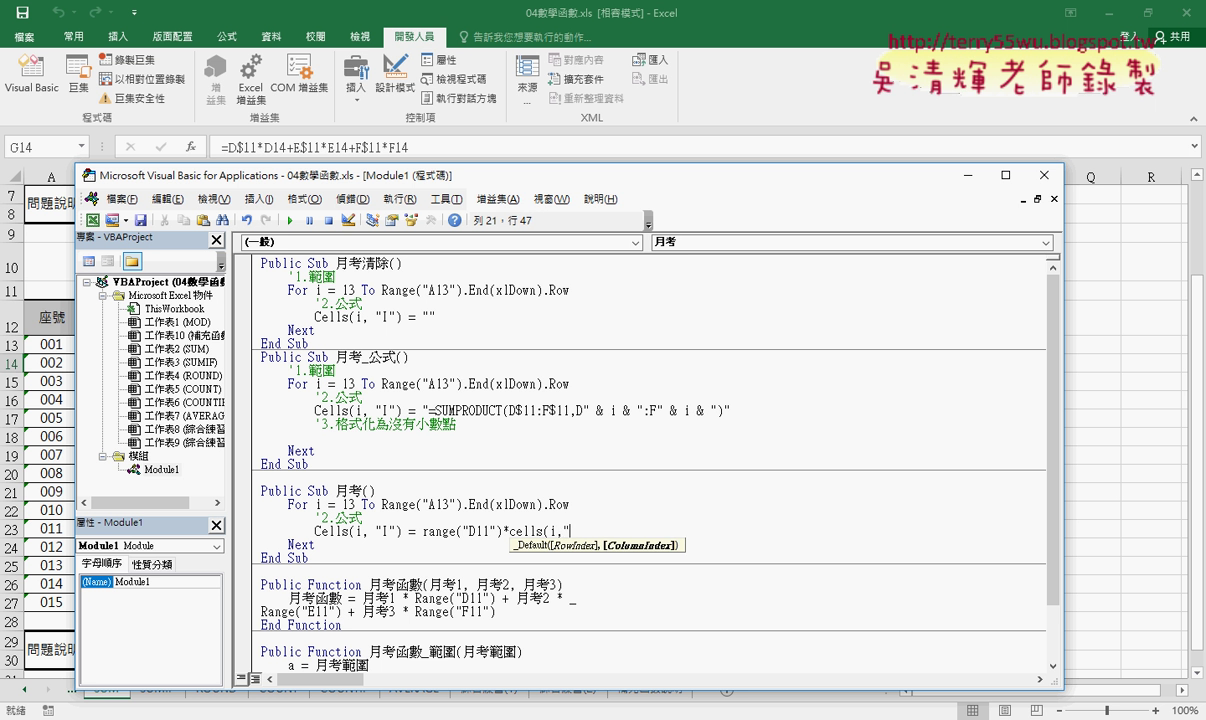
text(D"))
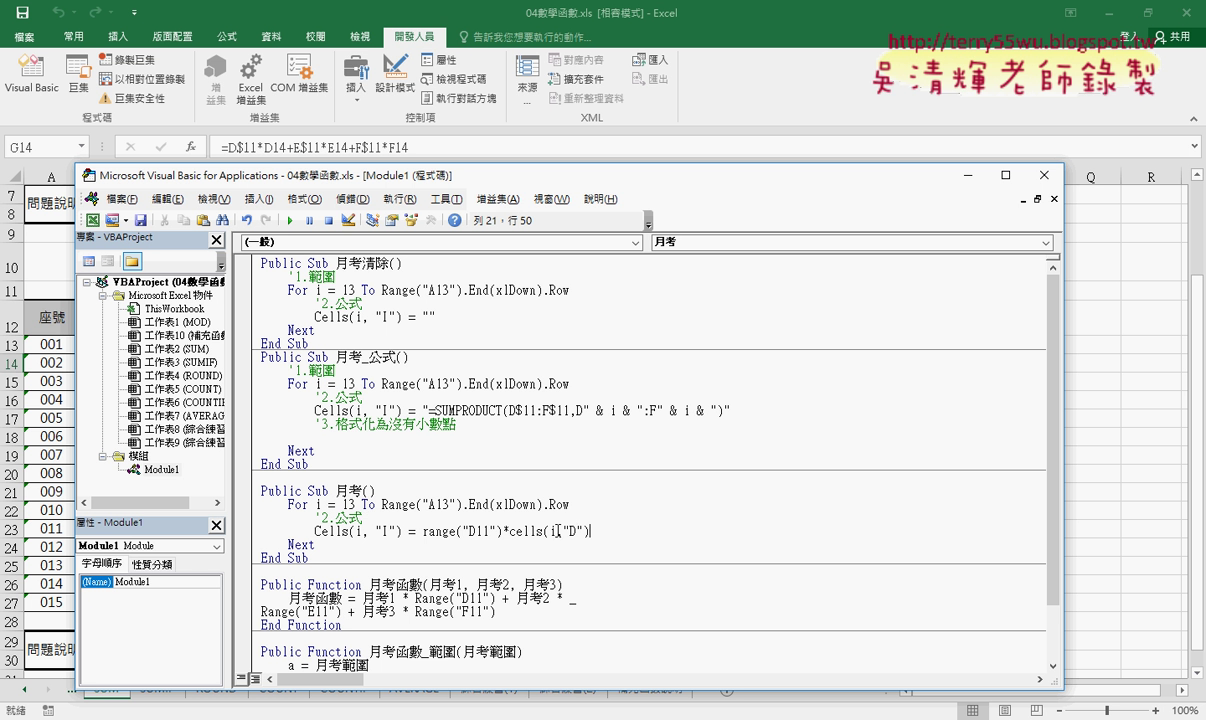
text(+)
mouse_move(423, 532)
mouse_down()
mouse_move(606, 533)
mouse_move(596, 532)
mouse_up()
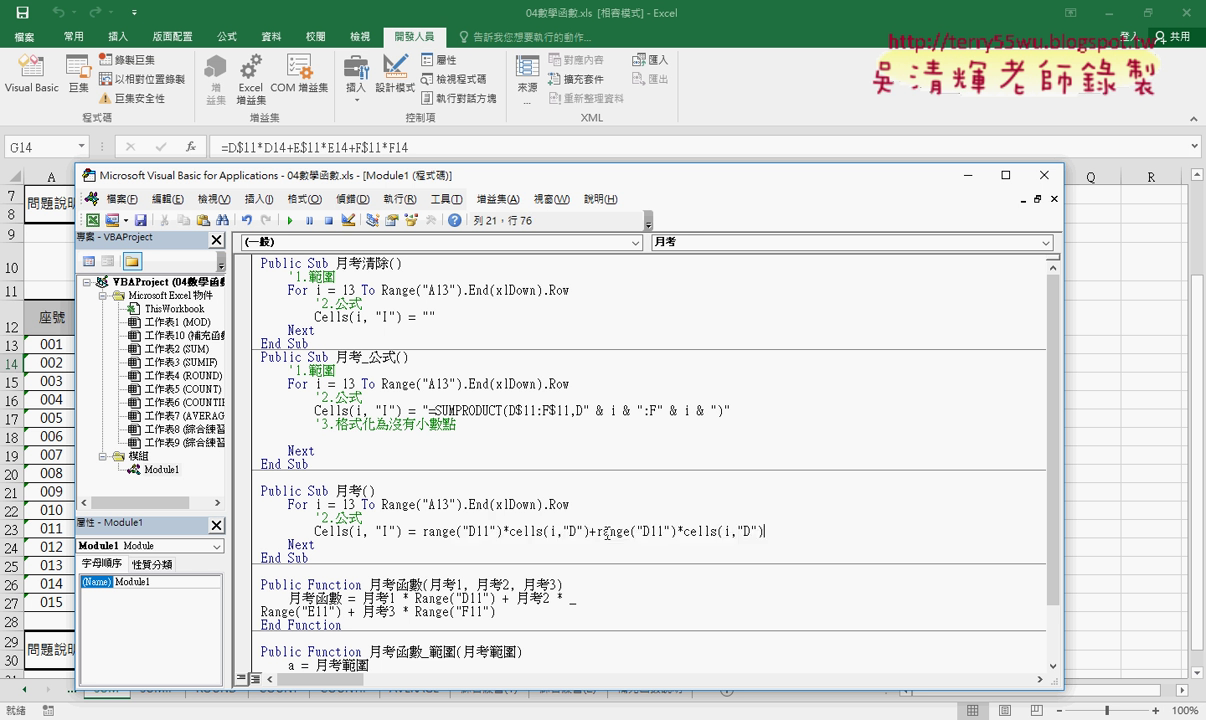
drag(643, 535, 650, 535)
text(E)
drag(743, 531, 751, 531)
text(E)
key(End)
text(+)
- Duplicate the E11 term at the line's end and change it to Range("F11")*Cells(i,"F")
drag(597, 531, 763, 532)
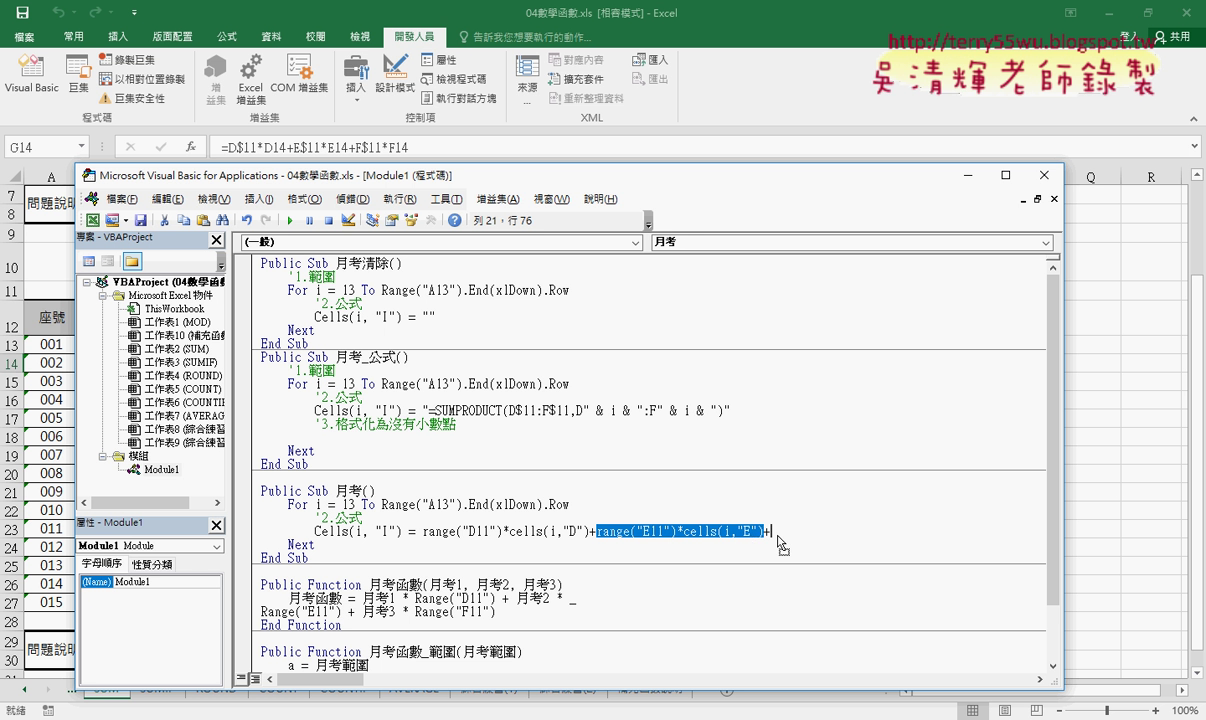
key(ctrl+c)
key(End)
key(ctrl+v)
key(Left)
key(Left)
key(Left)
key(shift+Right)
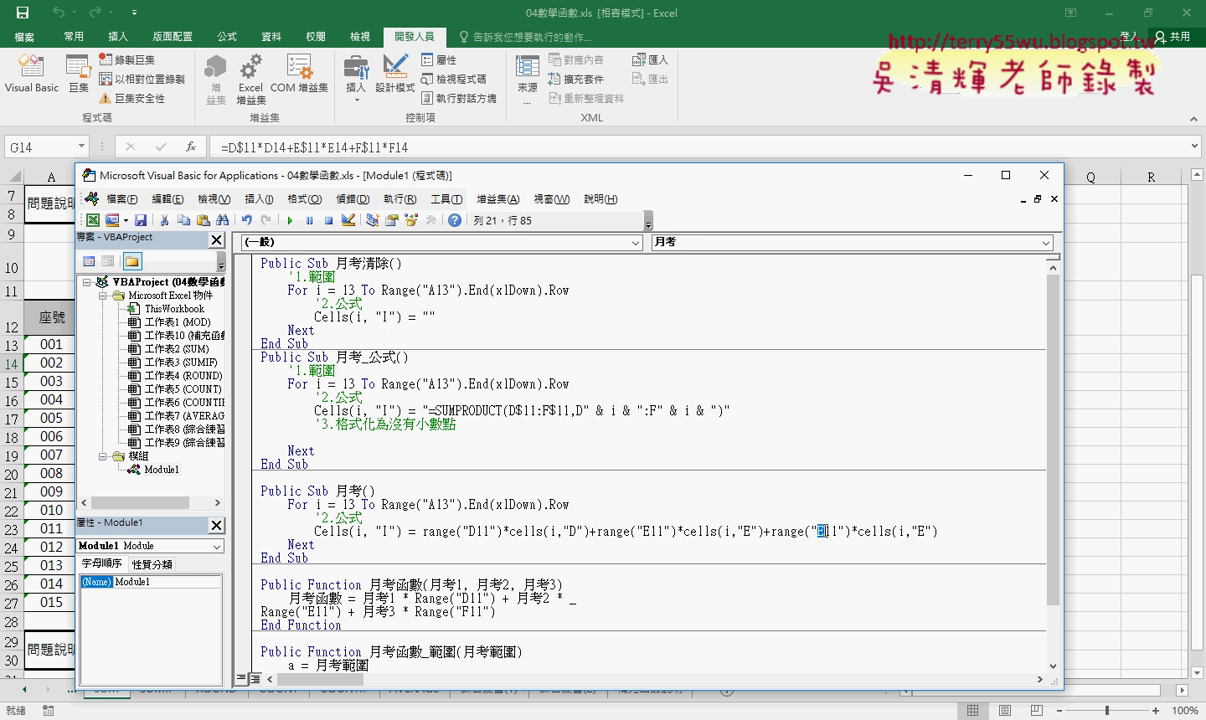
text(F)
key(End)
key(Left)
key(Left)
key(Left)
key(shift+Right)
text(F)
click(608, 514)
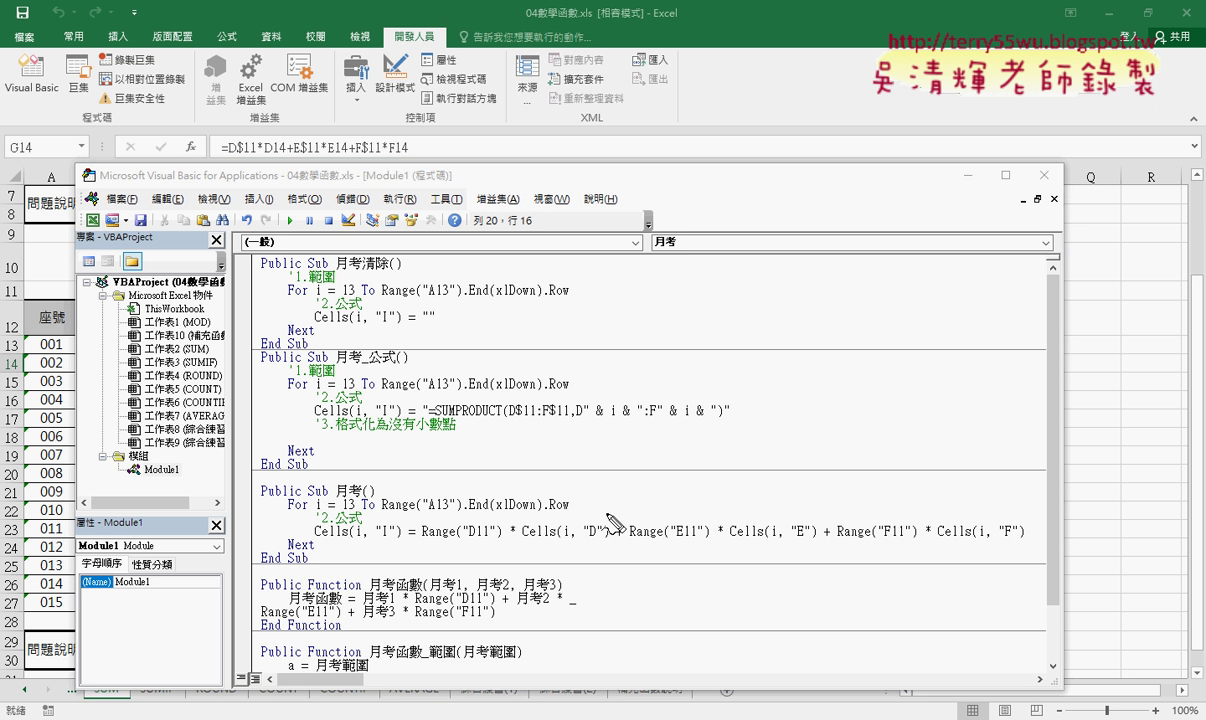
mouse_move(224, 157)
mouse_down()
mouse_move(410, 157)
mouse_move(580, 512)
mouse_move(607, 485)
mouse_up()
drag(447, 540, 988, 550)
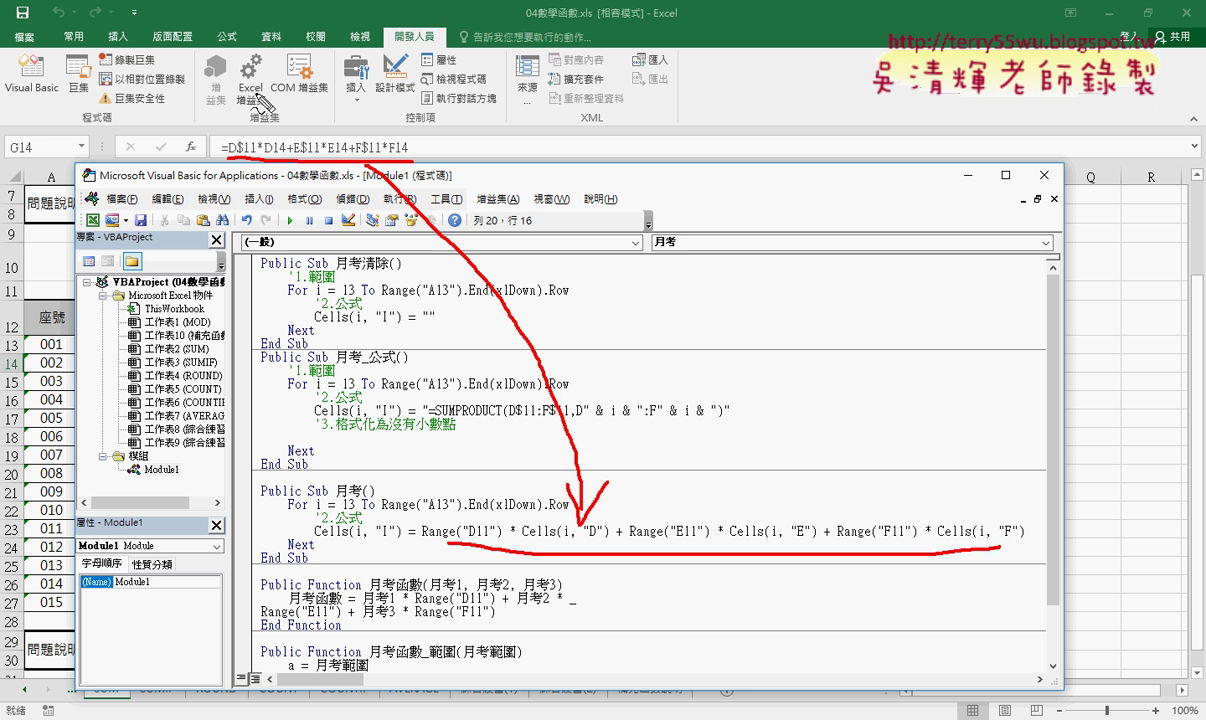
drag(258, 72, 222, 110)
drag(236, 32, 250, 170)
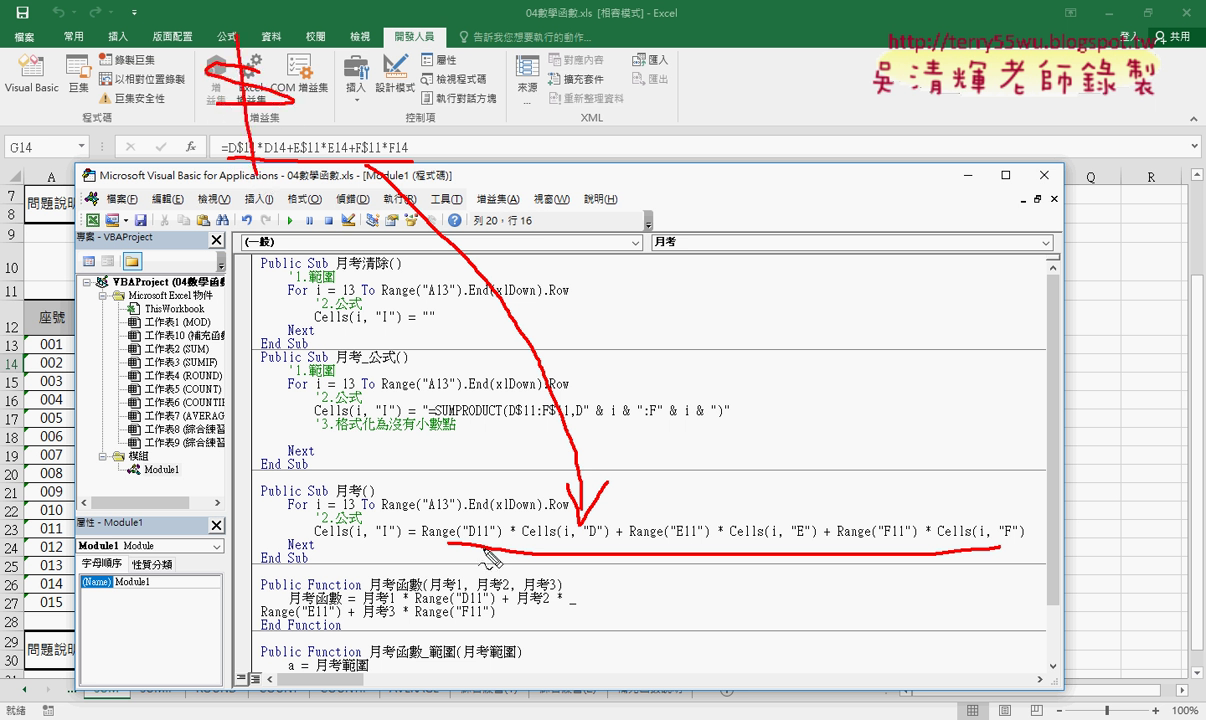
drag(450, 542, 415, 542)
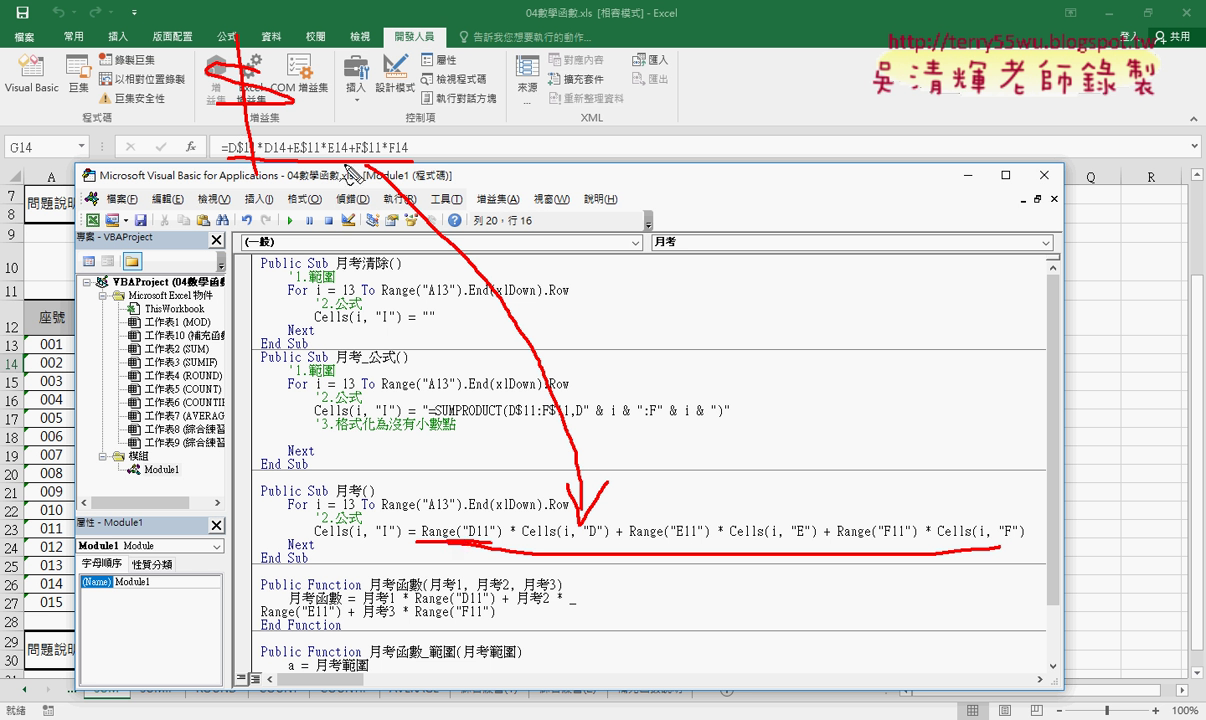
drag(410, 157, 215, 157)
drag(606, 545, 522, 545)
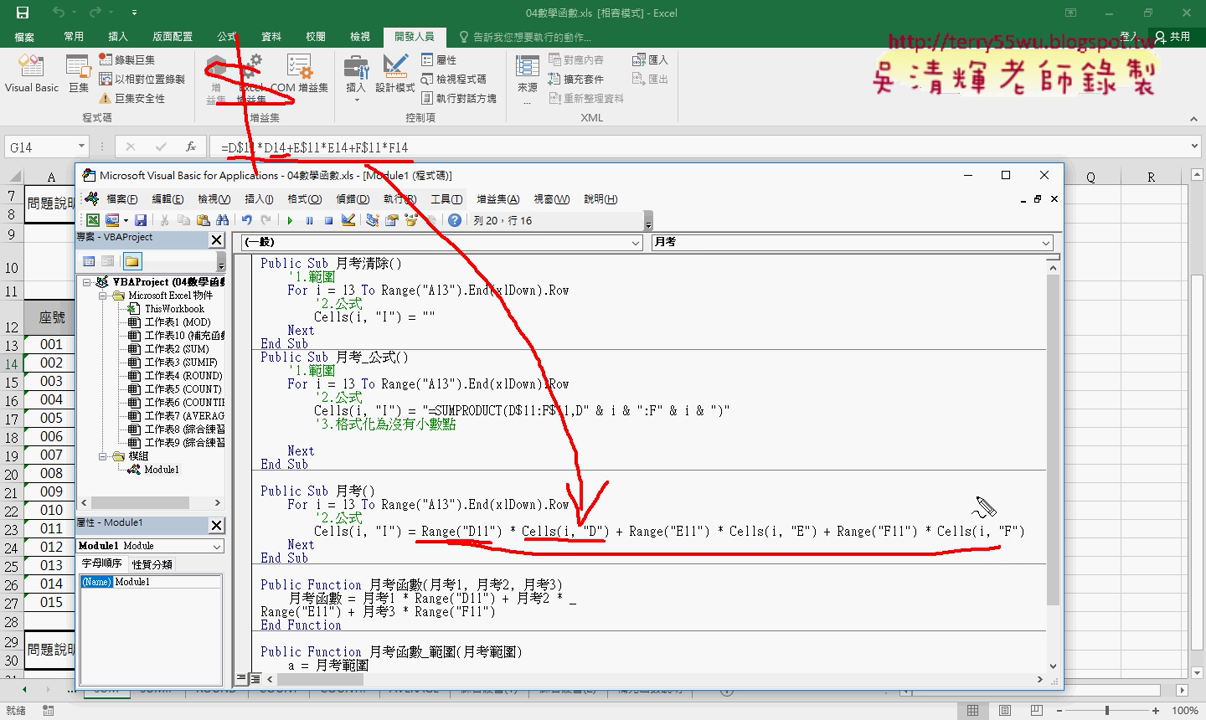
key(Escape)
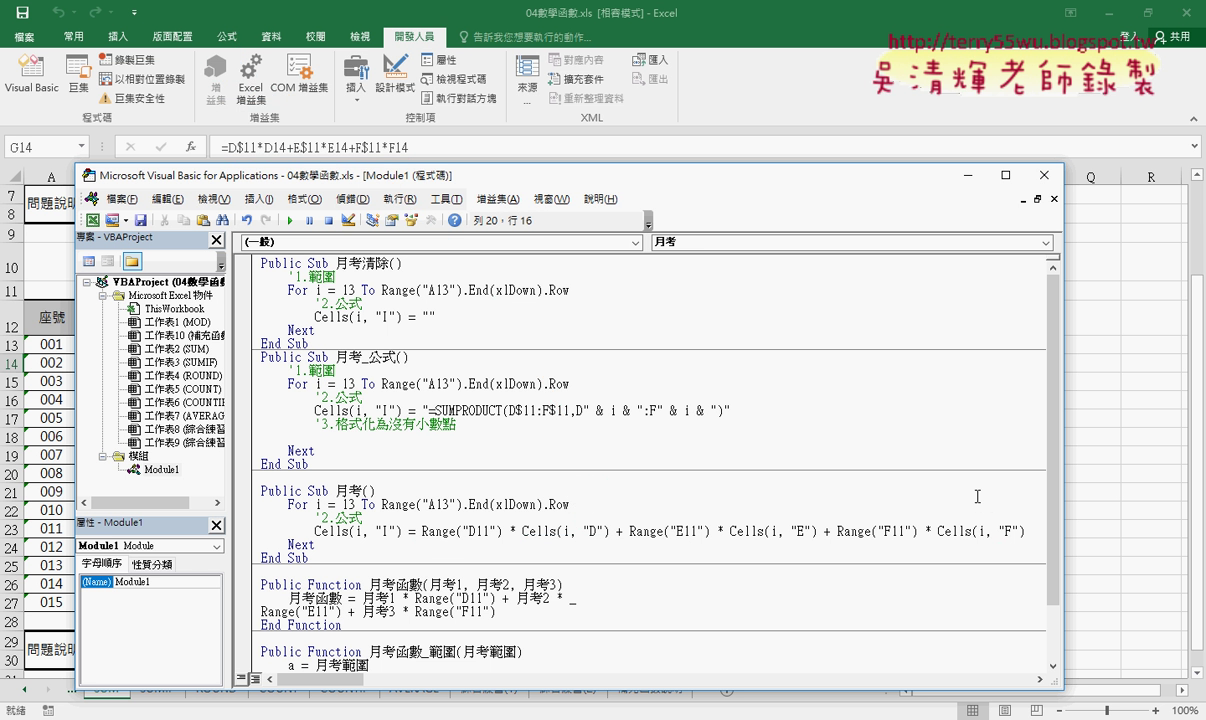
- Back in Excel, run 月考清除, 月考_公式, 月考清除, then 月考 so column I shows values like 84.4
key(alt+F11)
click(1030, 437)
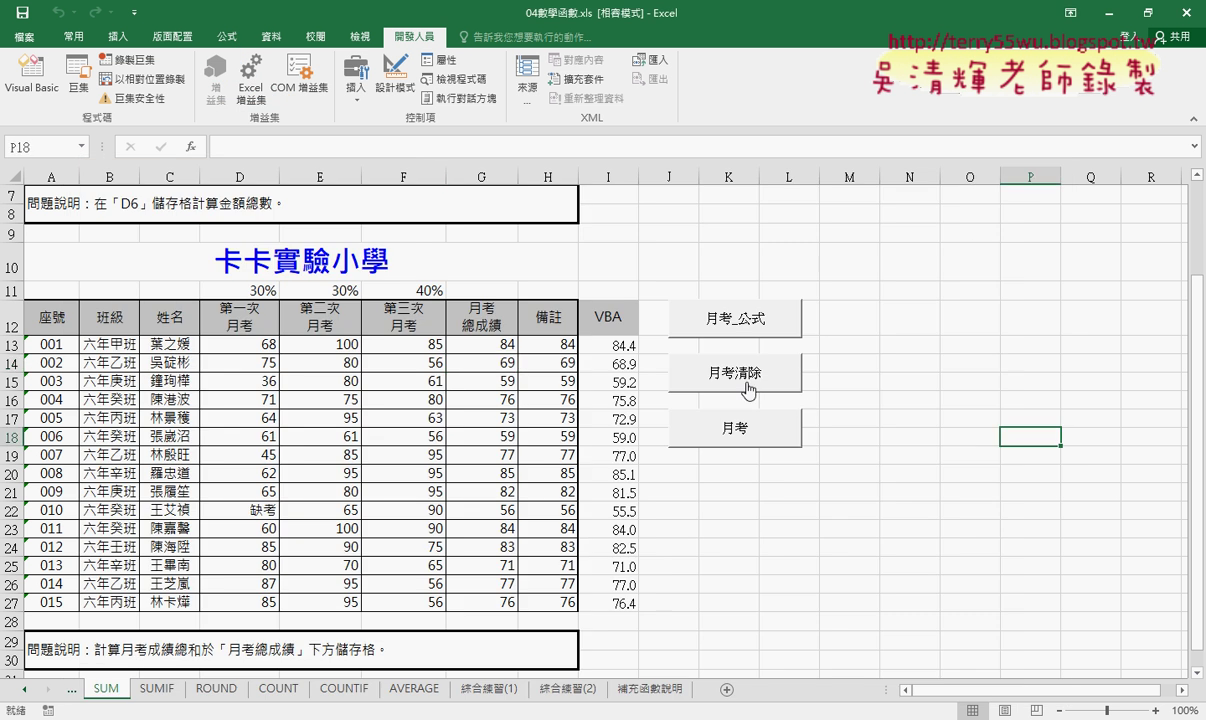
click(748, 389)
click(712, 318)
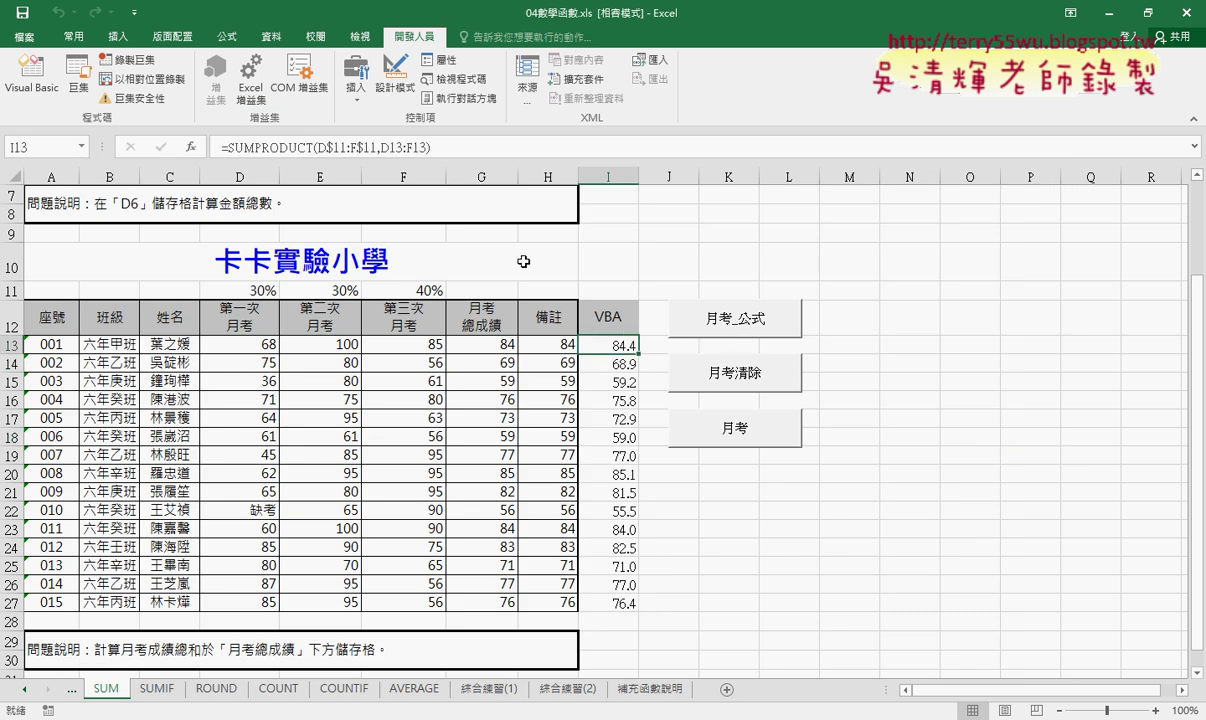
click(688, 372)
click(686, 420)
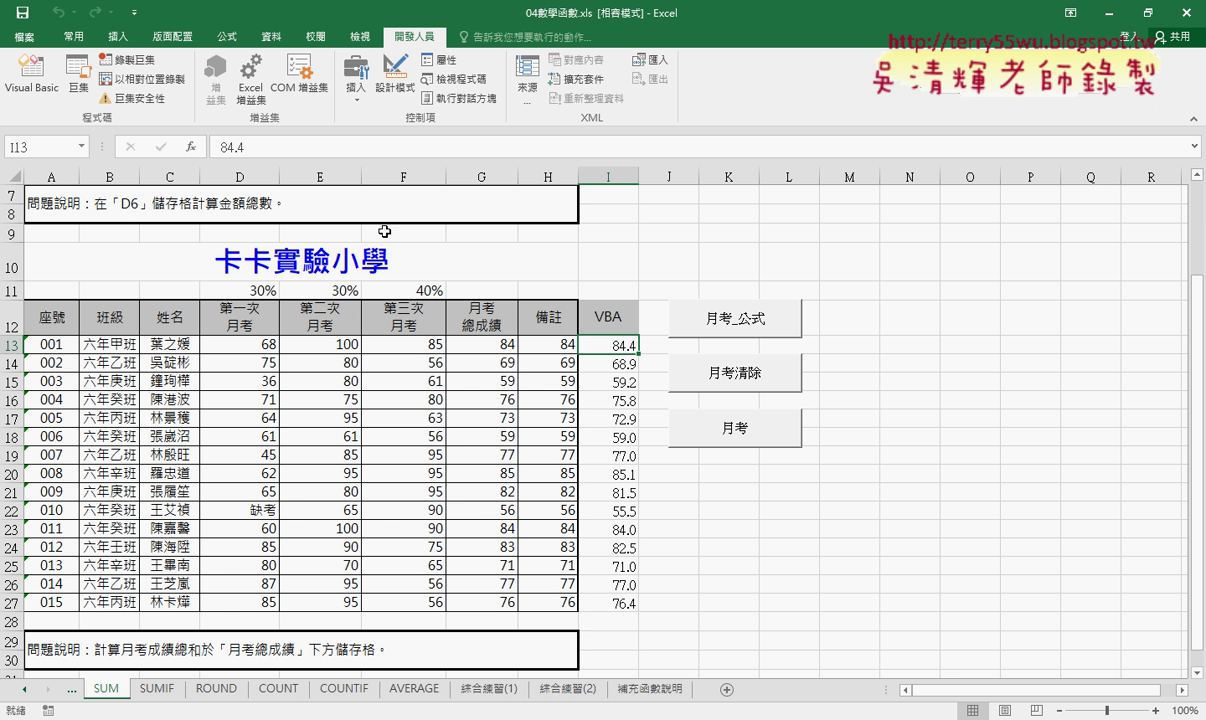
click(78, 38)
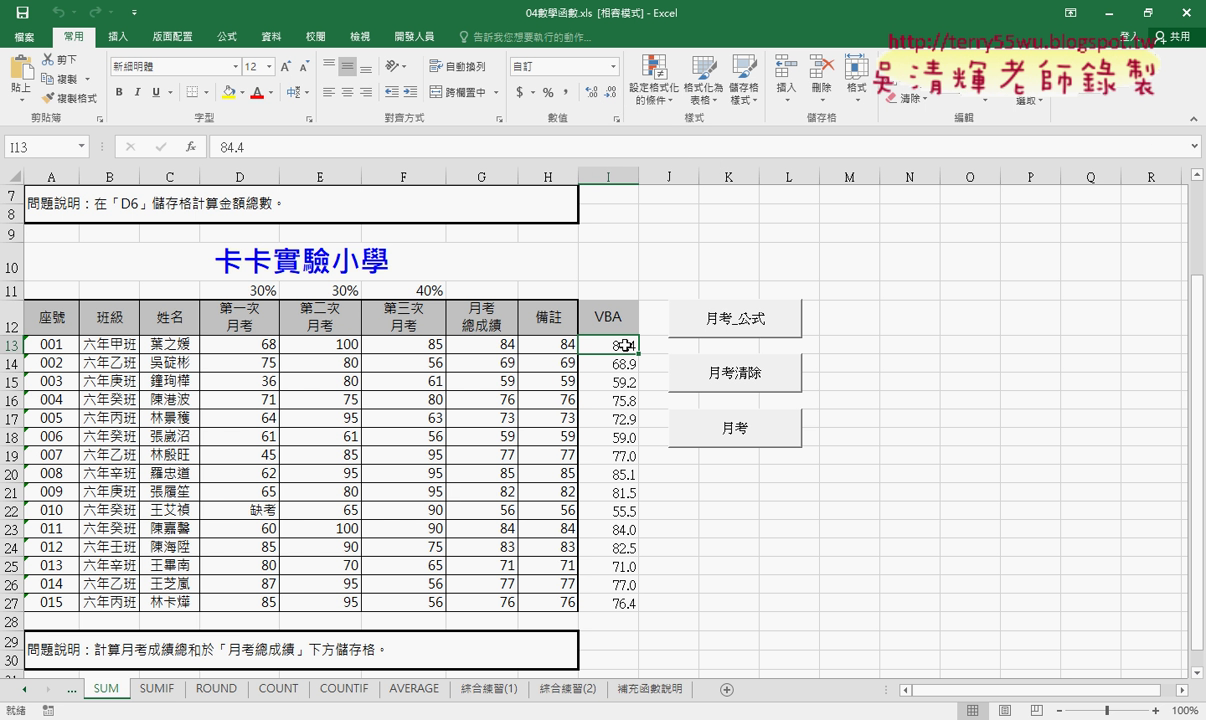
drag(610, 344, 625, 606)
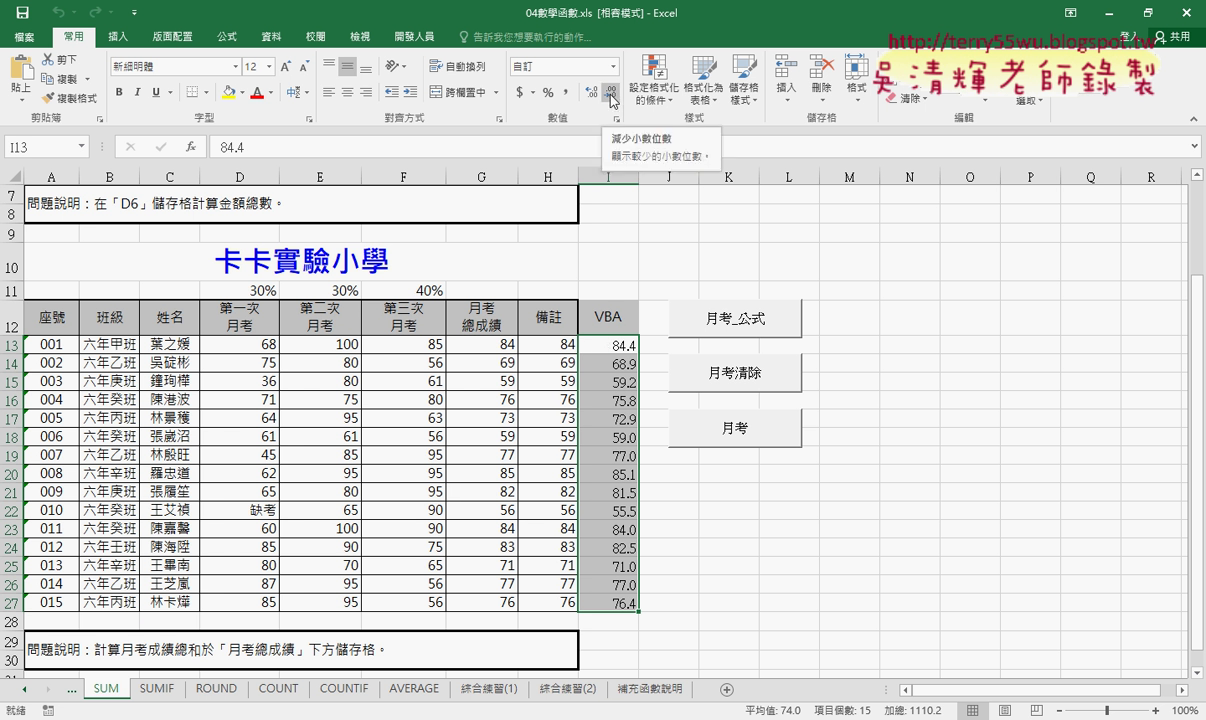
right_click(550, 341)
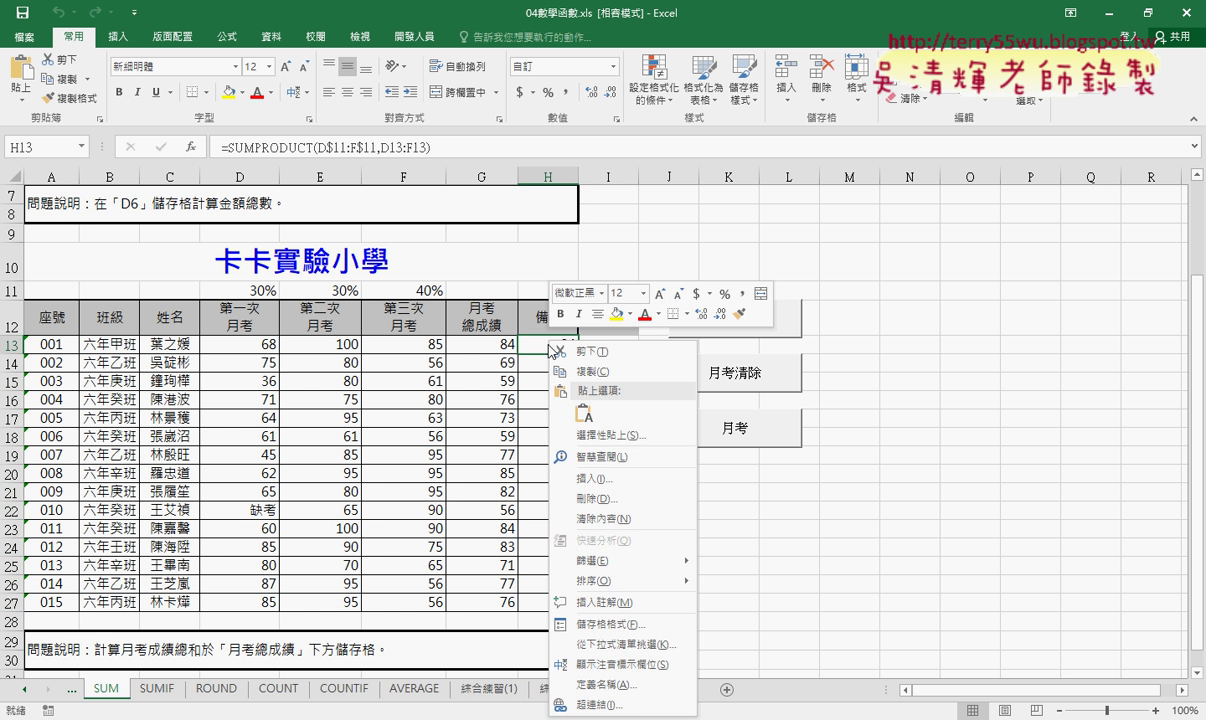
click(605, 624)
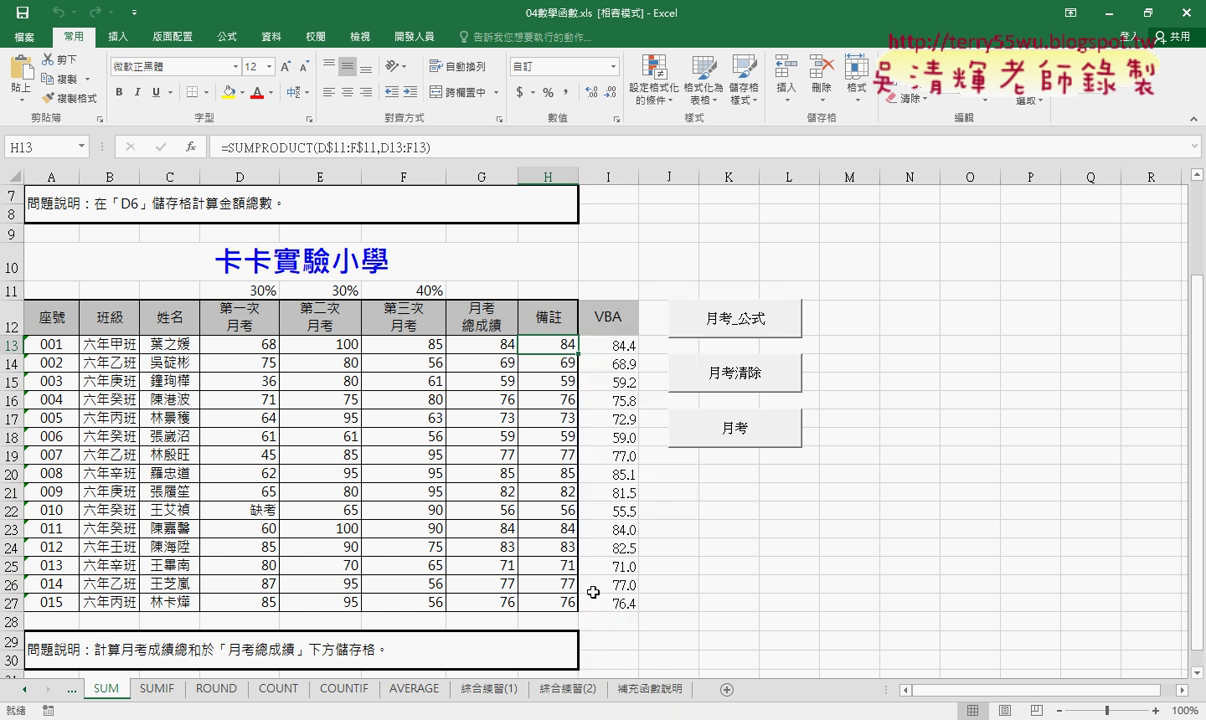
drag(548, 287, 500, 135)
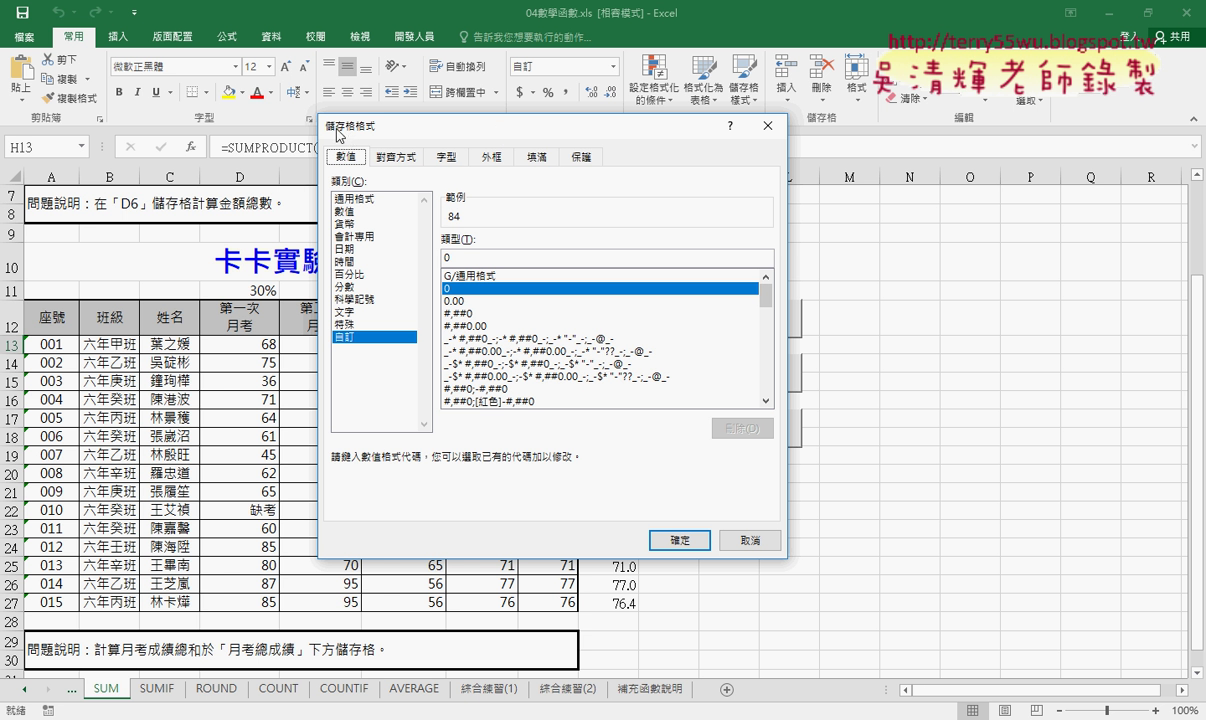
click(470, 257)
text(.)
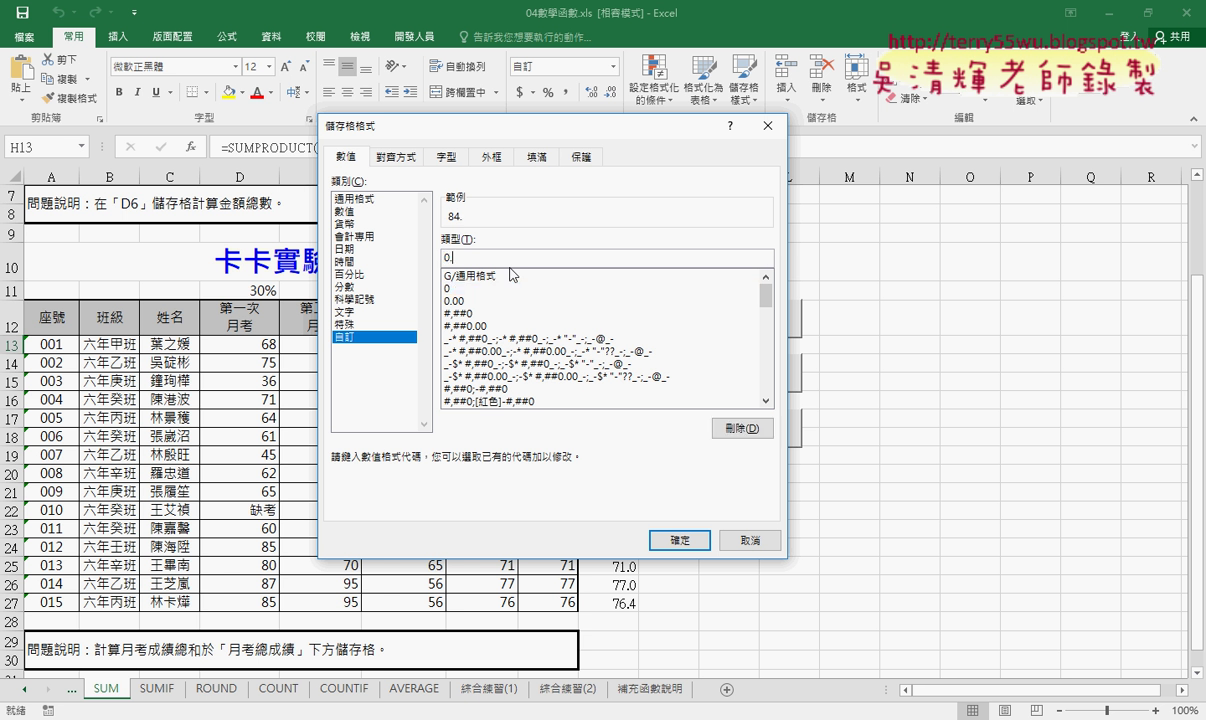
text(0)
text(0)
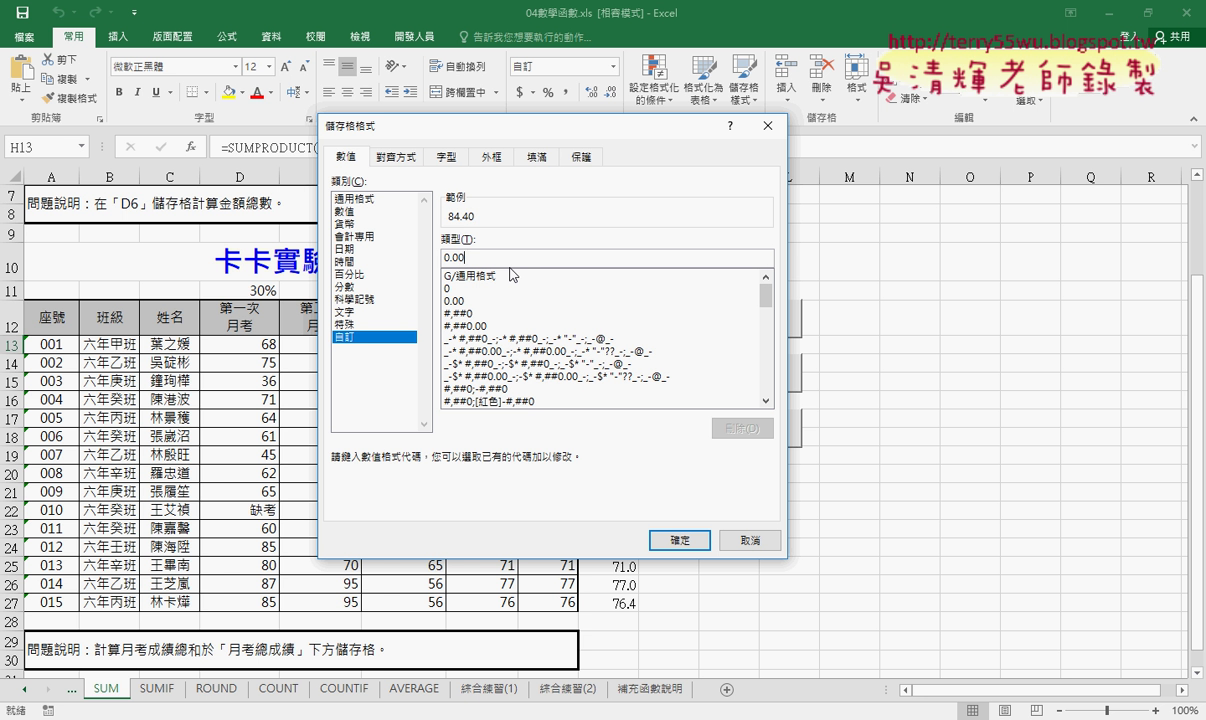
text(0)
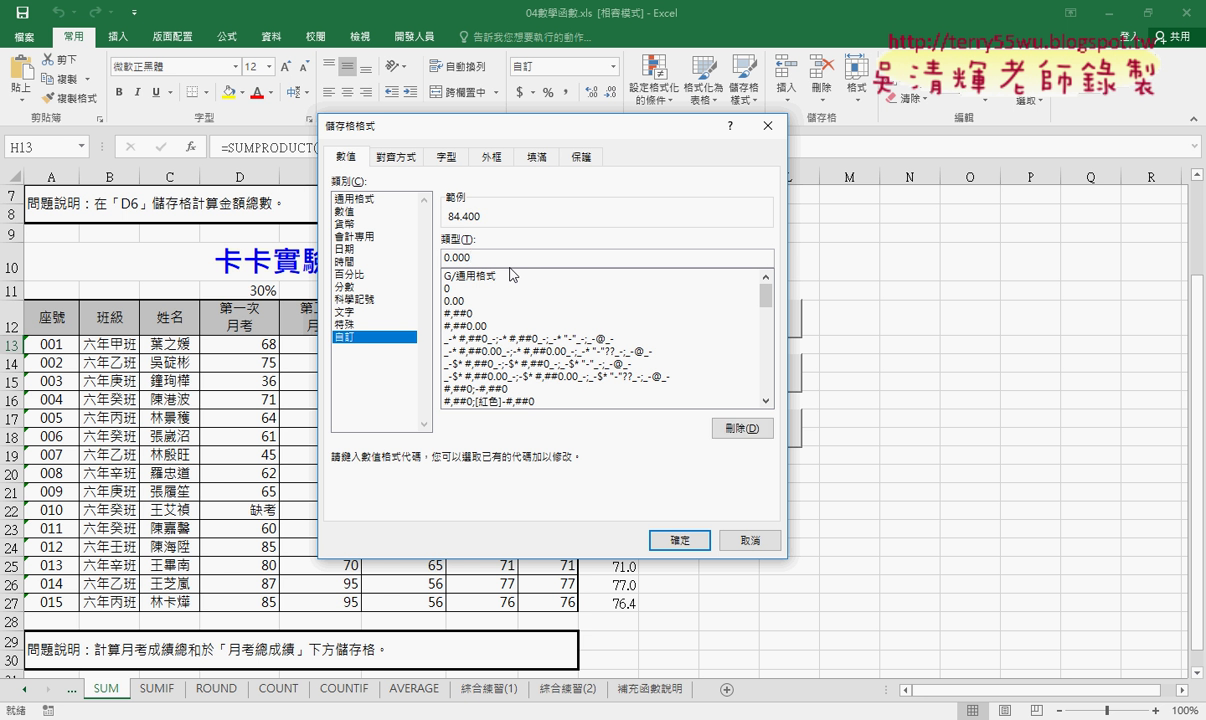
key(BackSpace)
key(BackSpace)
key(BackSpace)
key(BackSpace)
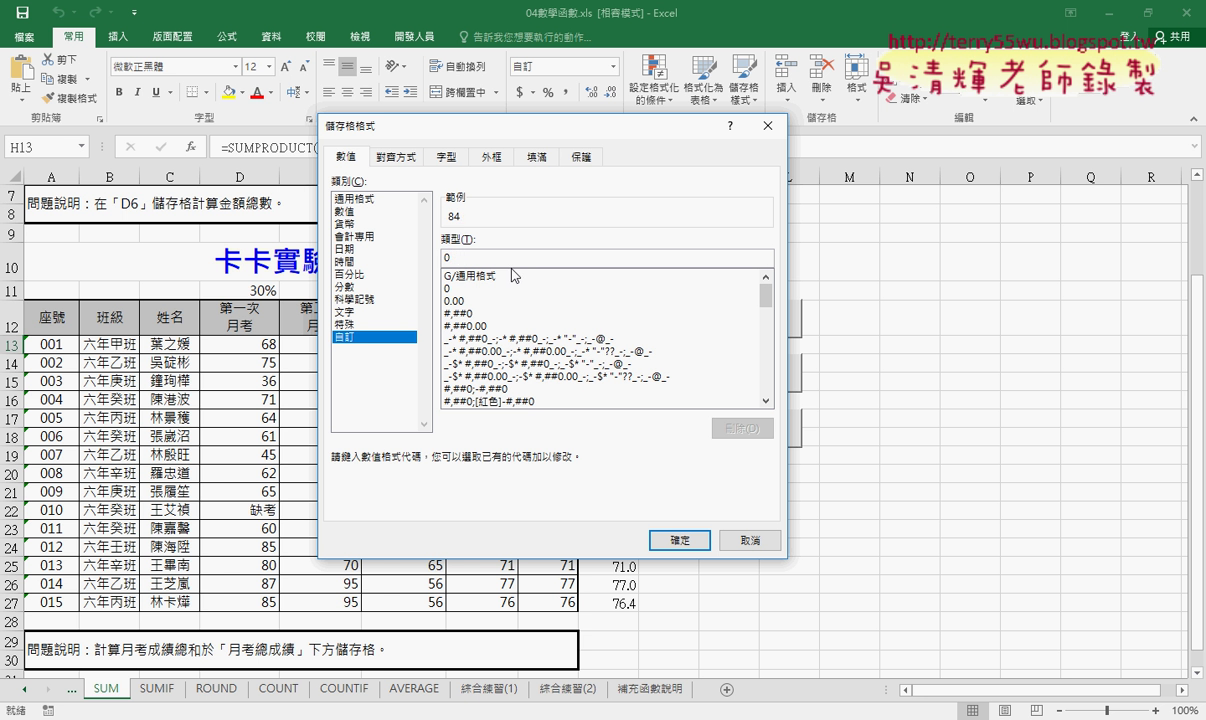
click(750, 540)
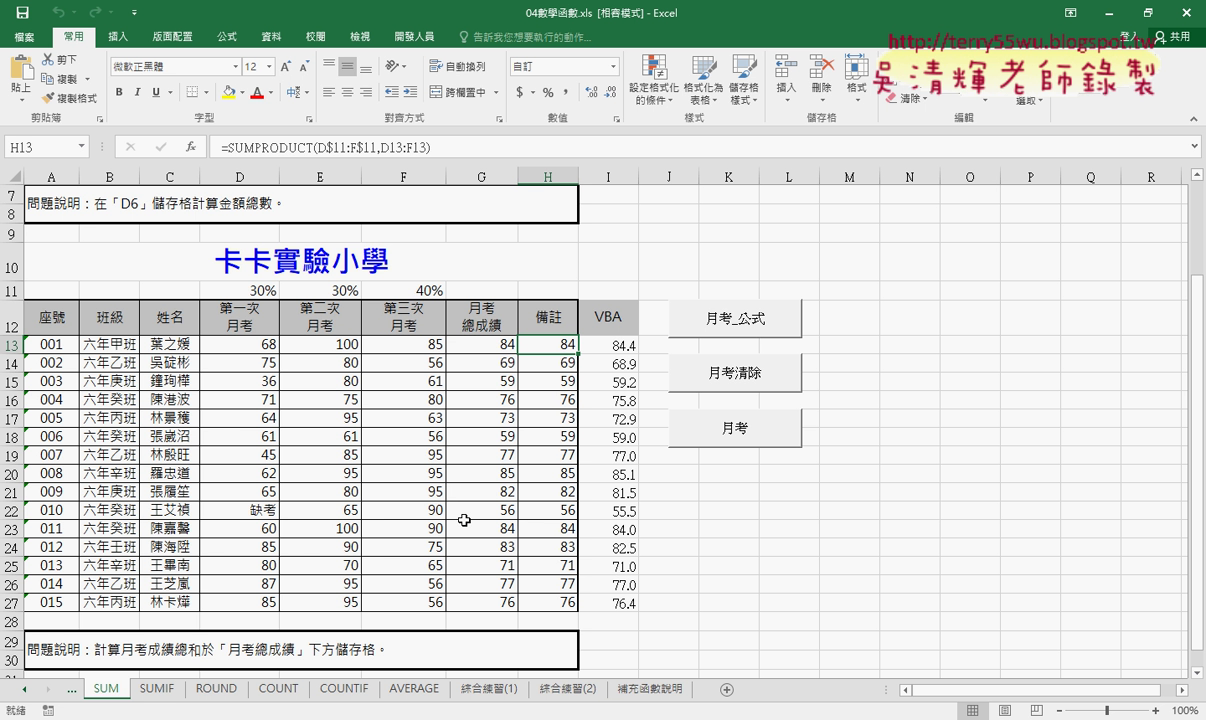
- Add a new line below the Cells(i, "I") formula and start typing cells.n for NumberFormatLocal
click(318, 640)
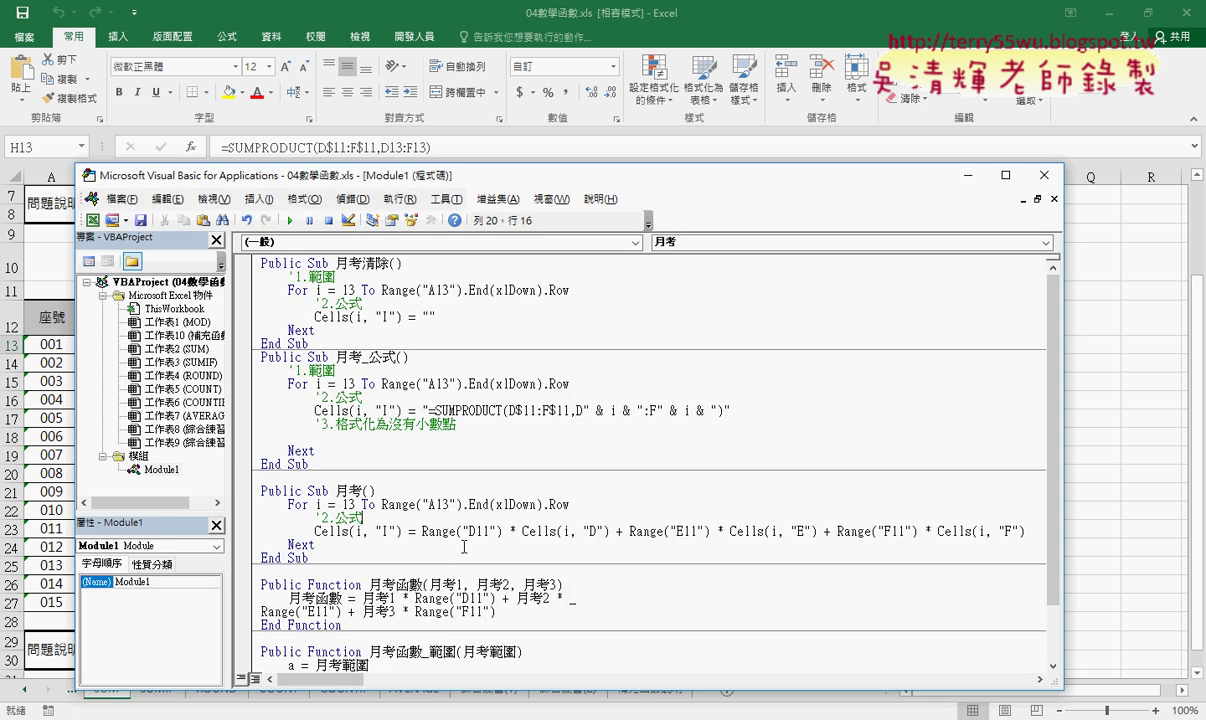
scroll(484, 527, down, 2)
click(452, 464)
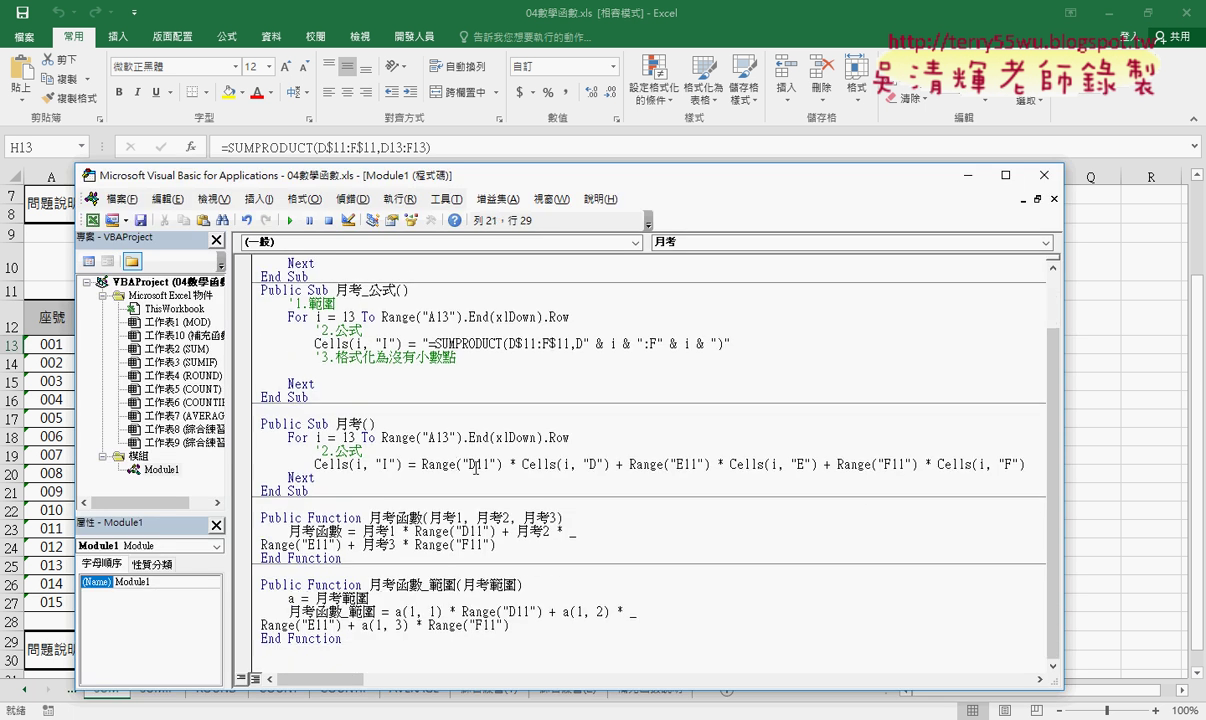
key(End)
key(Return)
text(c)
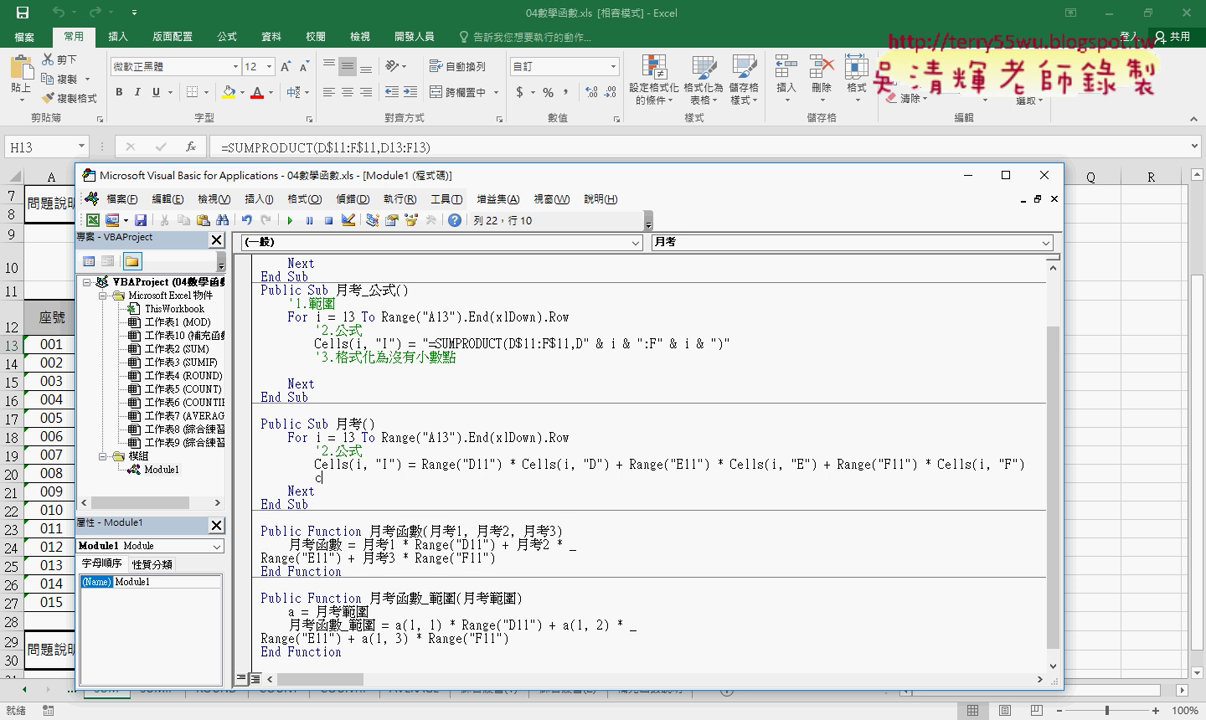
text(ell)
text(s)
text(.)
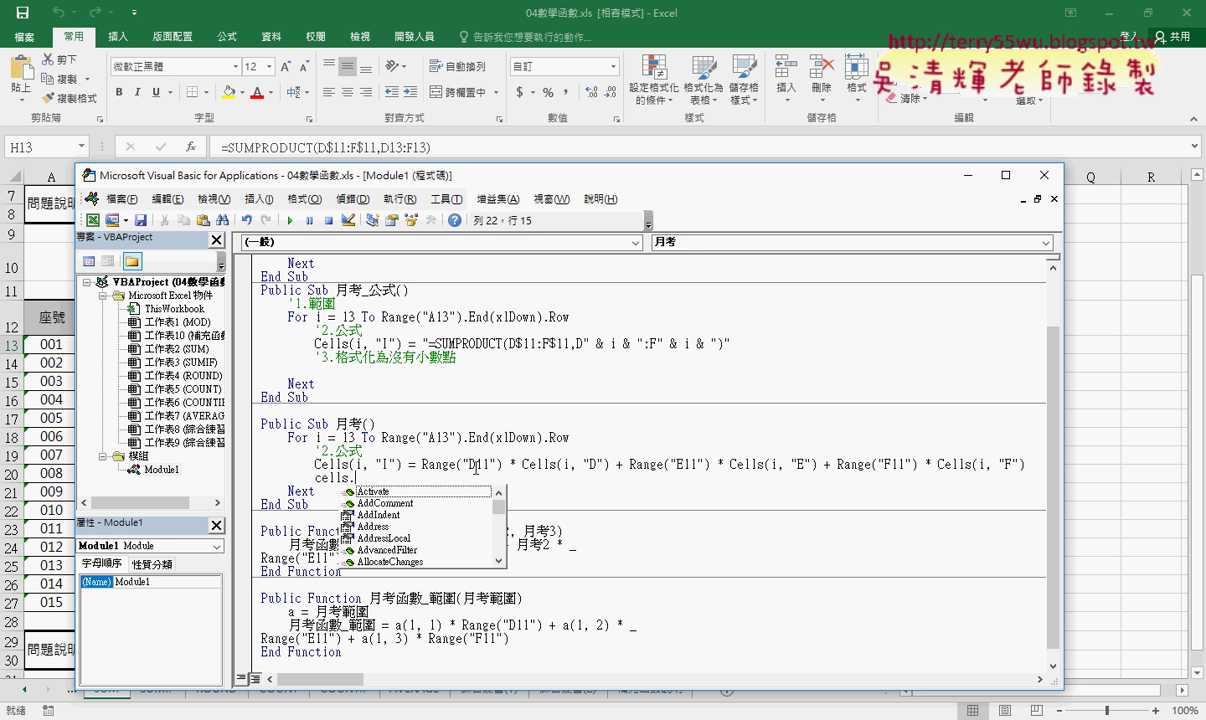
text(u)
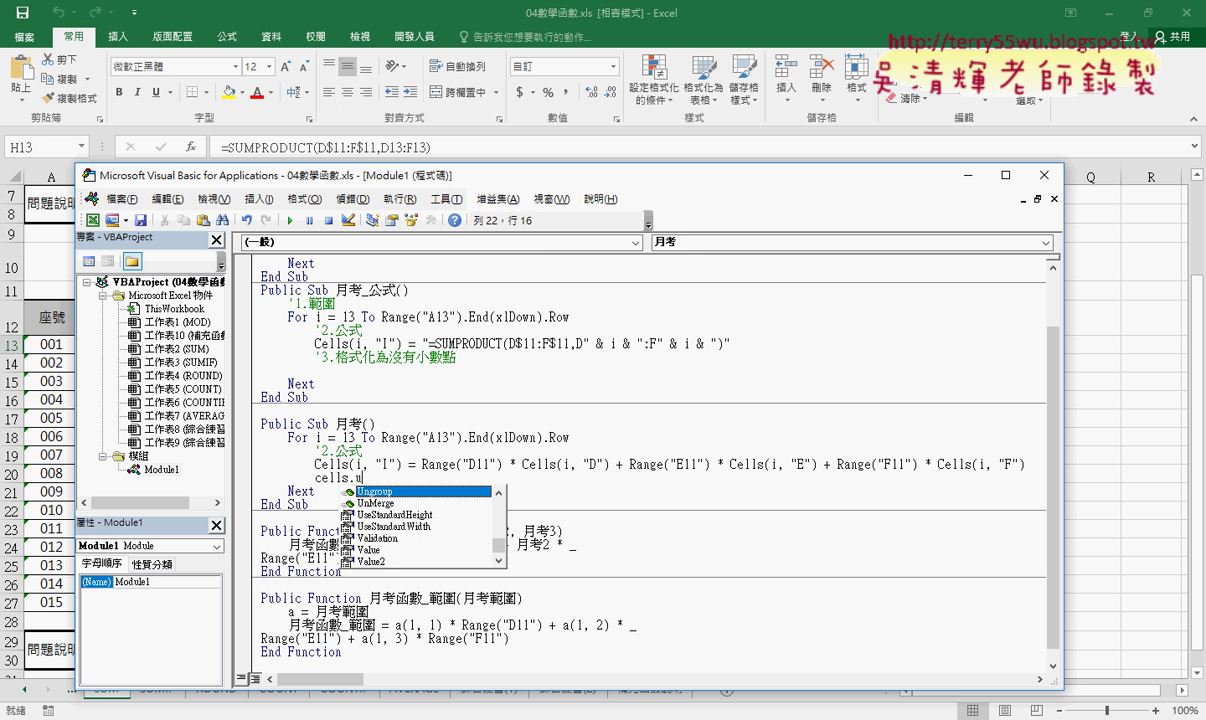
key(BackSpace)
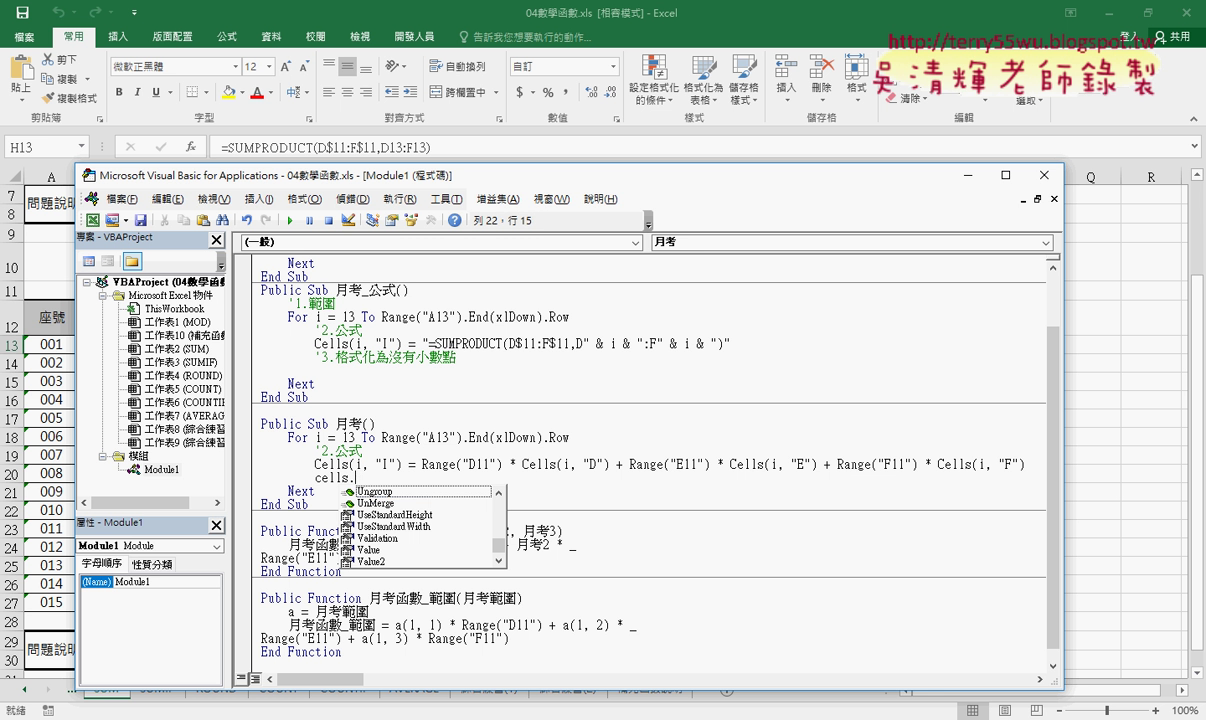
text(n)
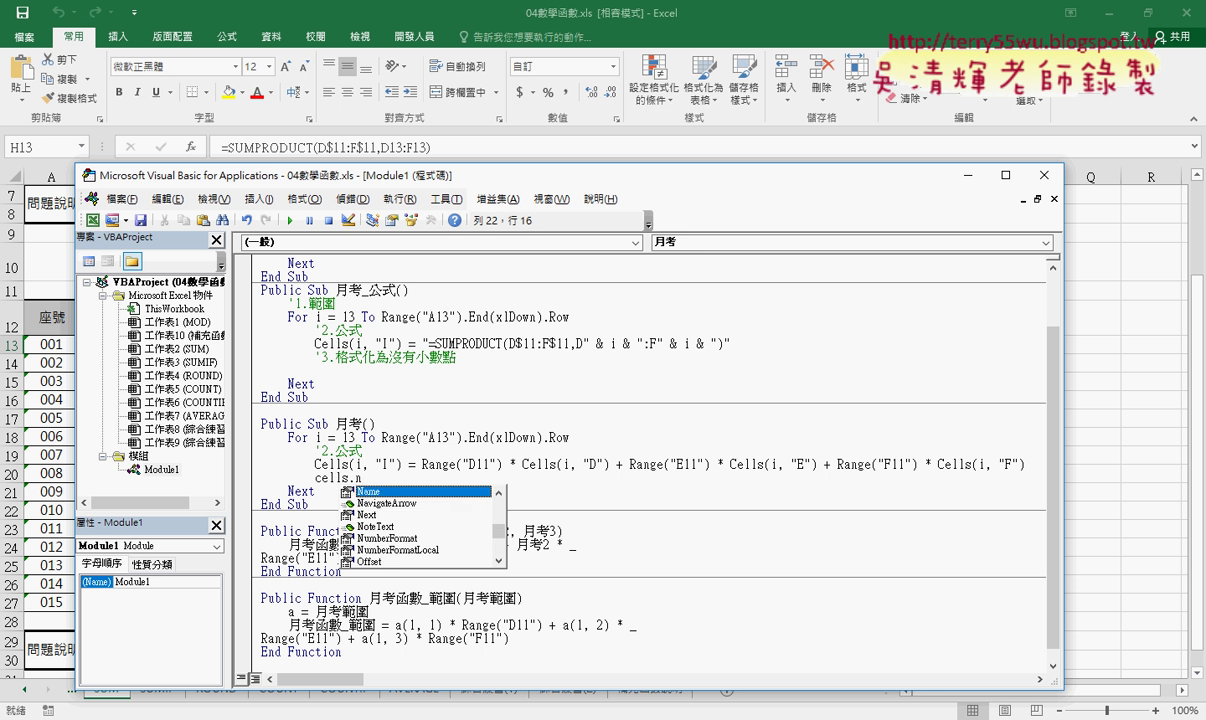
key(Down)
key(Down)
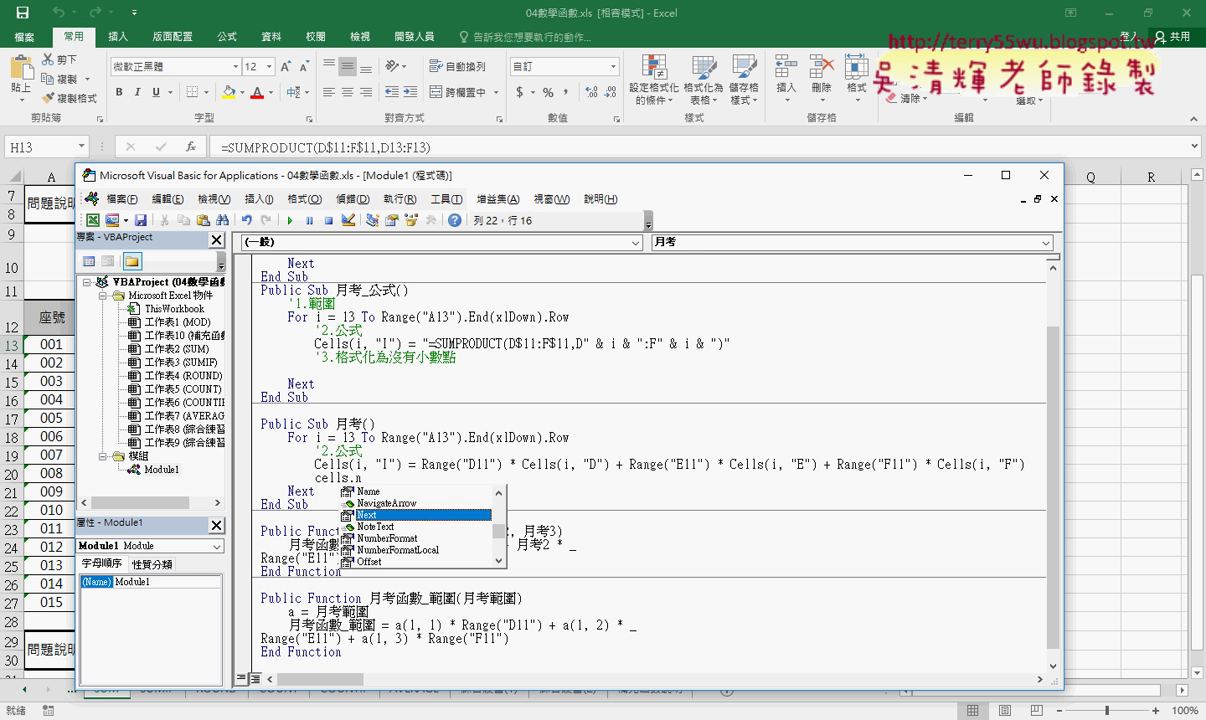
key(Down)
key(Down)
key(Down)
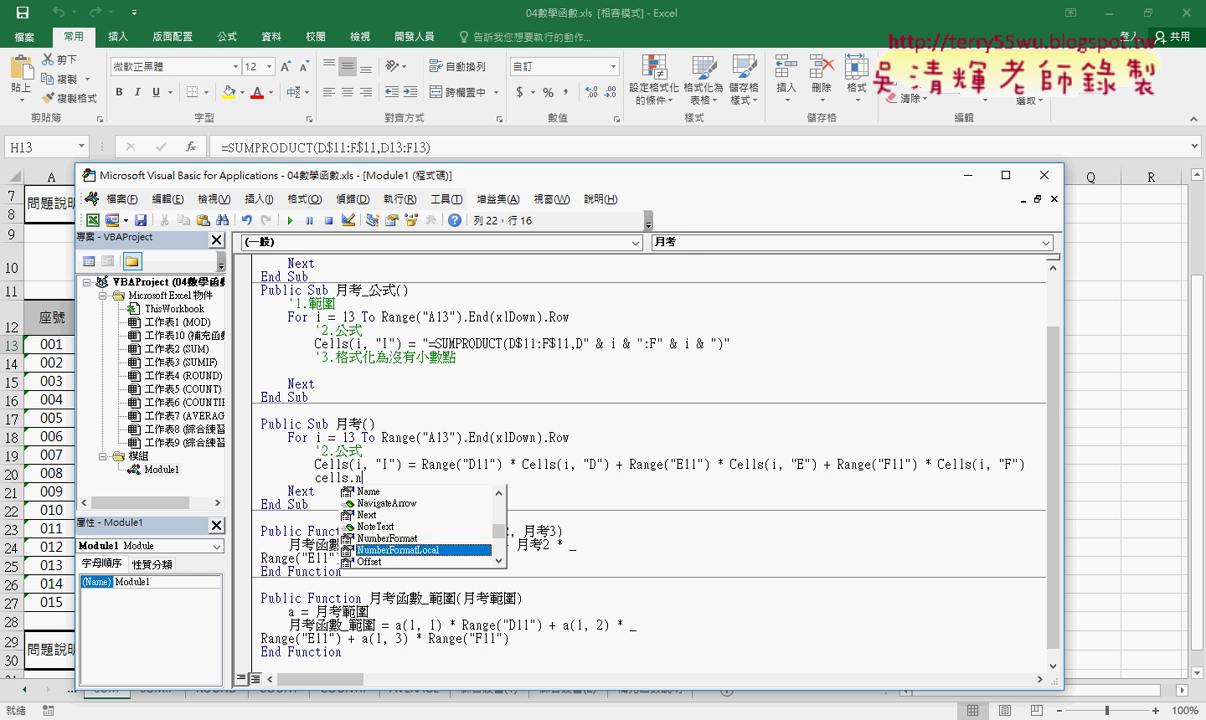
- Check cell H13's number format in Format Cells, closing it unchanged
drag(533, 170, 979, 172)
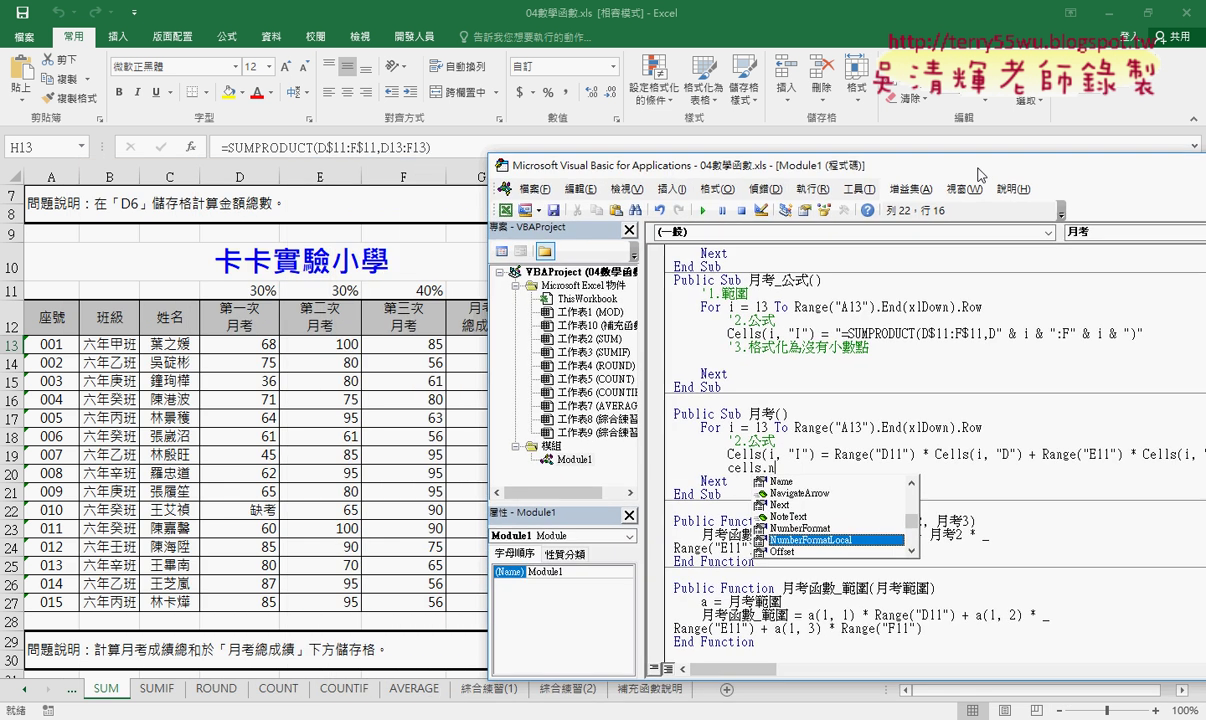
drag(635, 167, 778, 181)
right_click(554, 340)
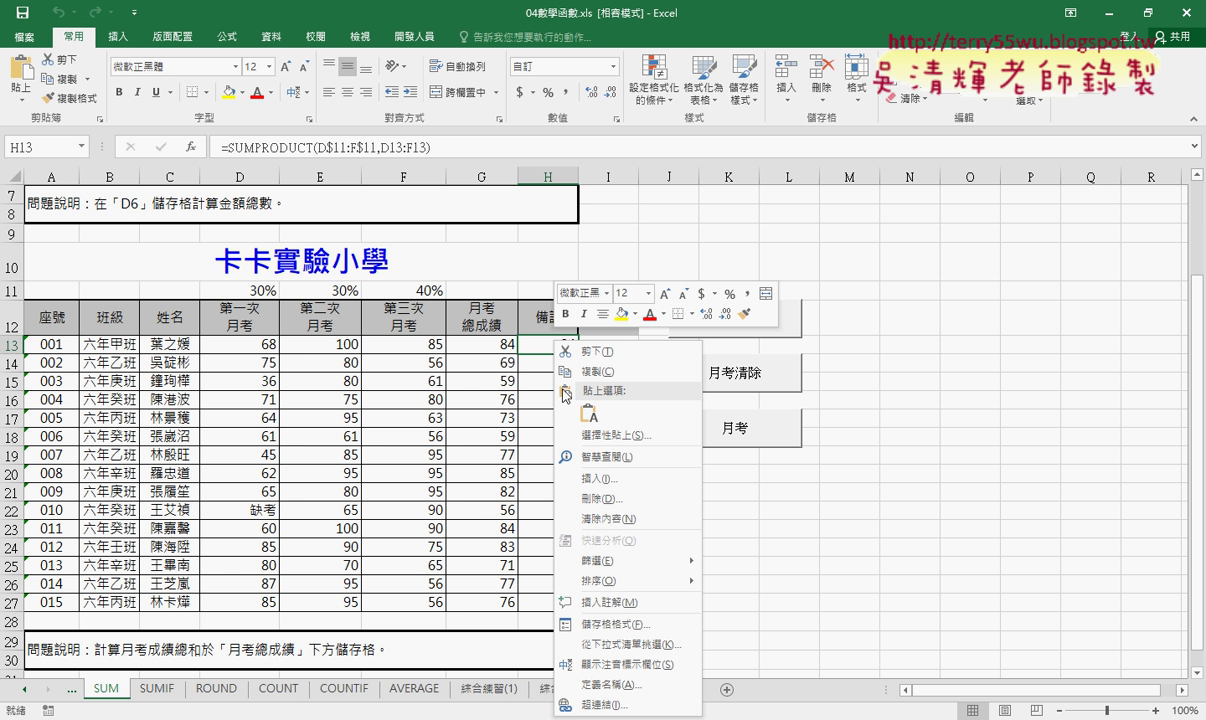
click(595, 624)
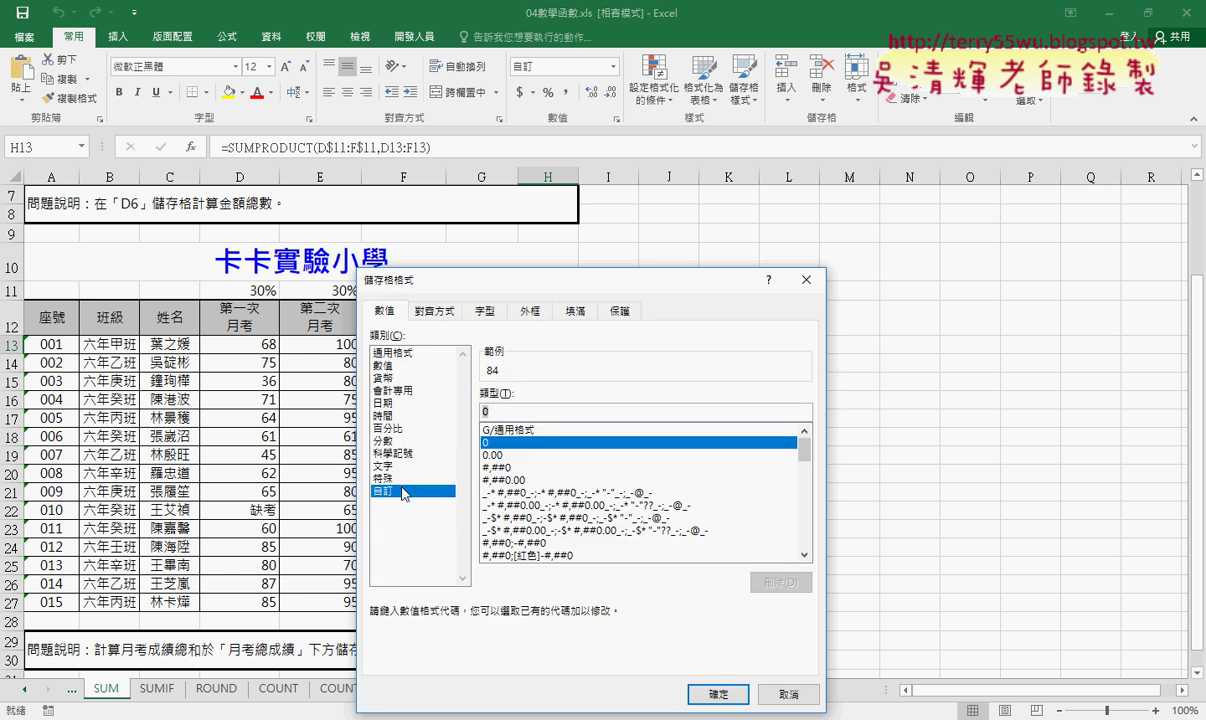
click(789, 694)
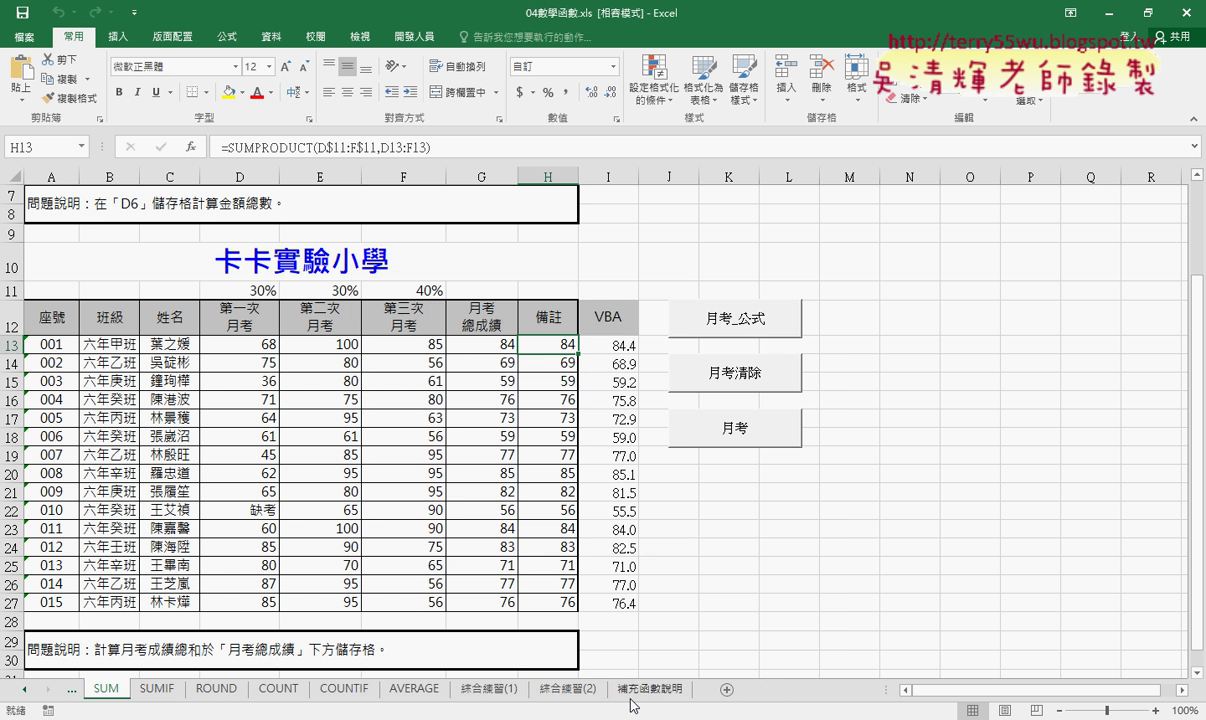
mouse_move(307, 717)
click(315, 660)
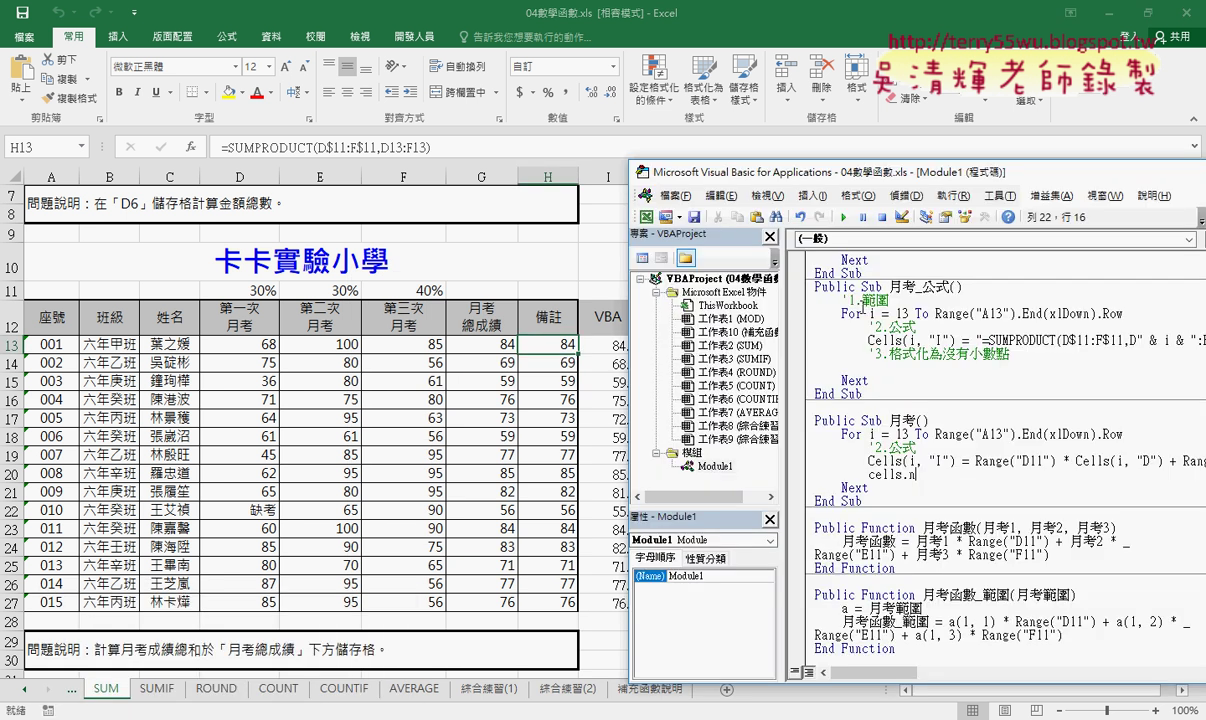
mouse_move(770, 170)
mouse_down()
mouse_move(597, 130)
mouse_move(411, 120)
mouse_up()
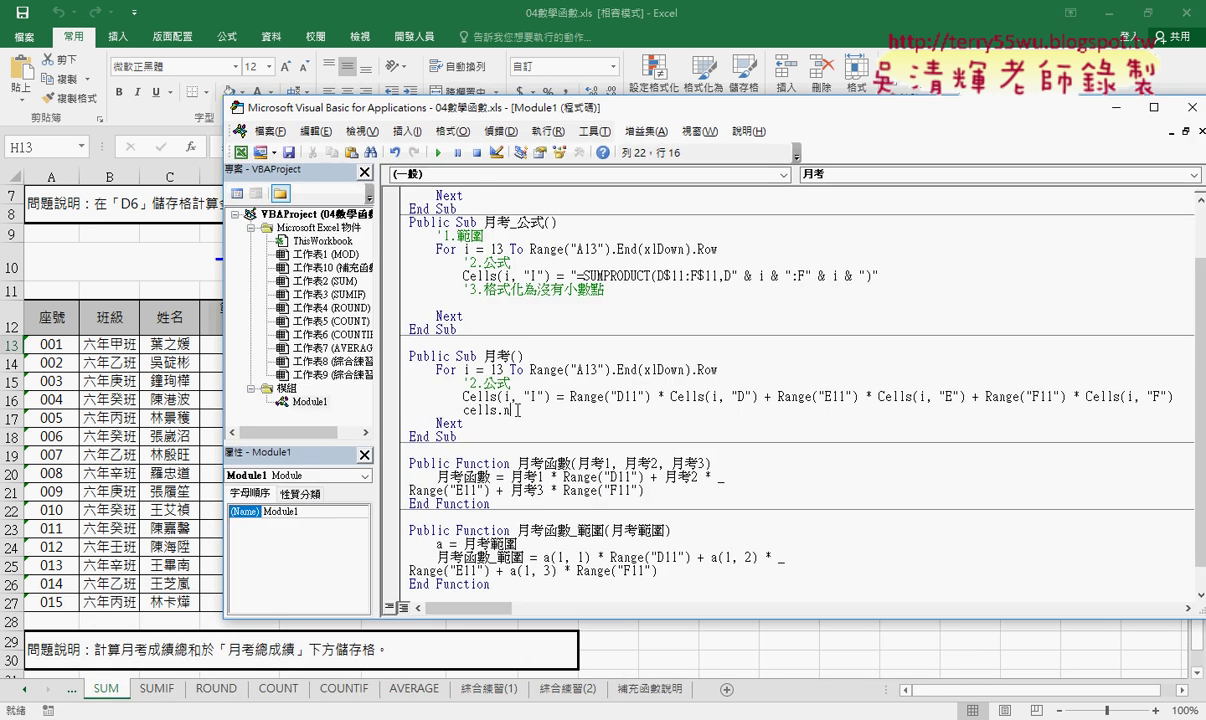
- Enter cells.NumberFormatLocal = "0" on the new line and try copying the (i, "I") reference in
double_click(503, 410)
text(.)
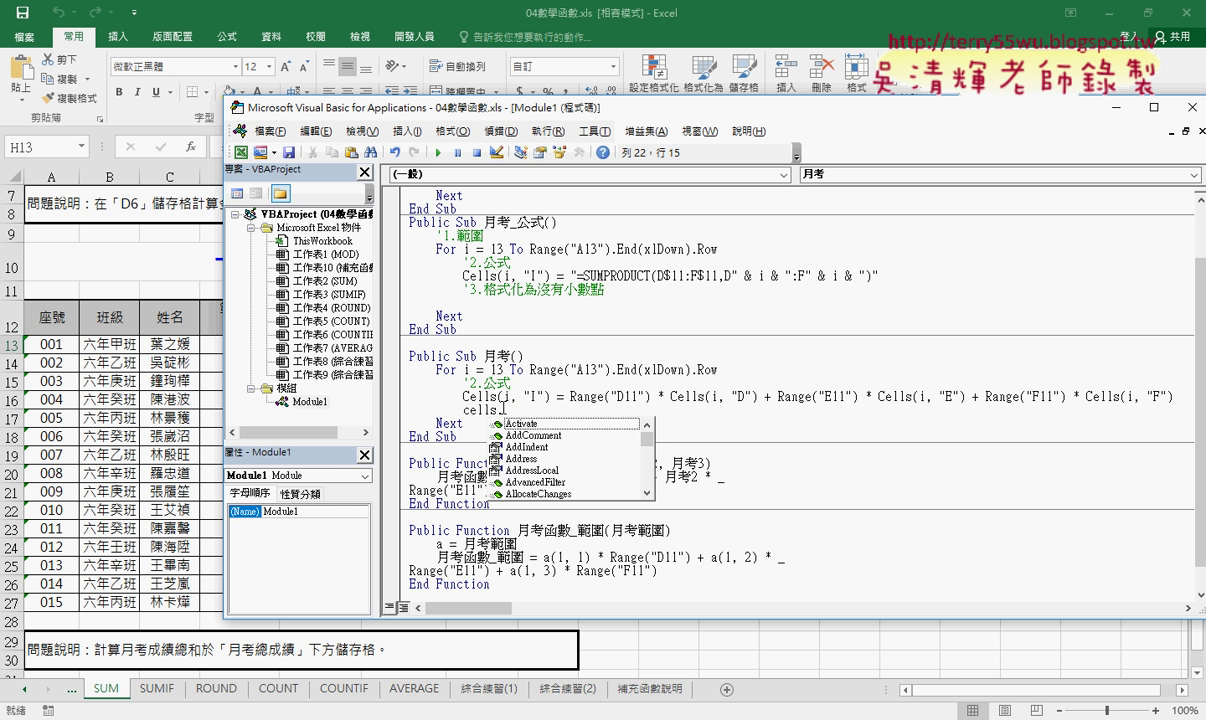
text(n)
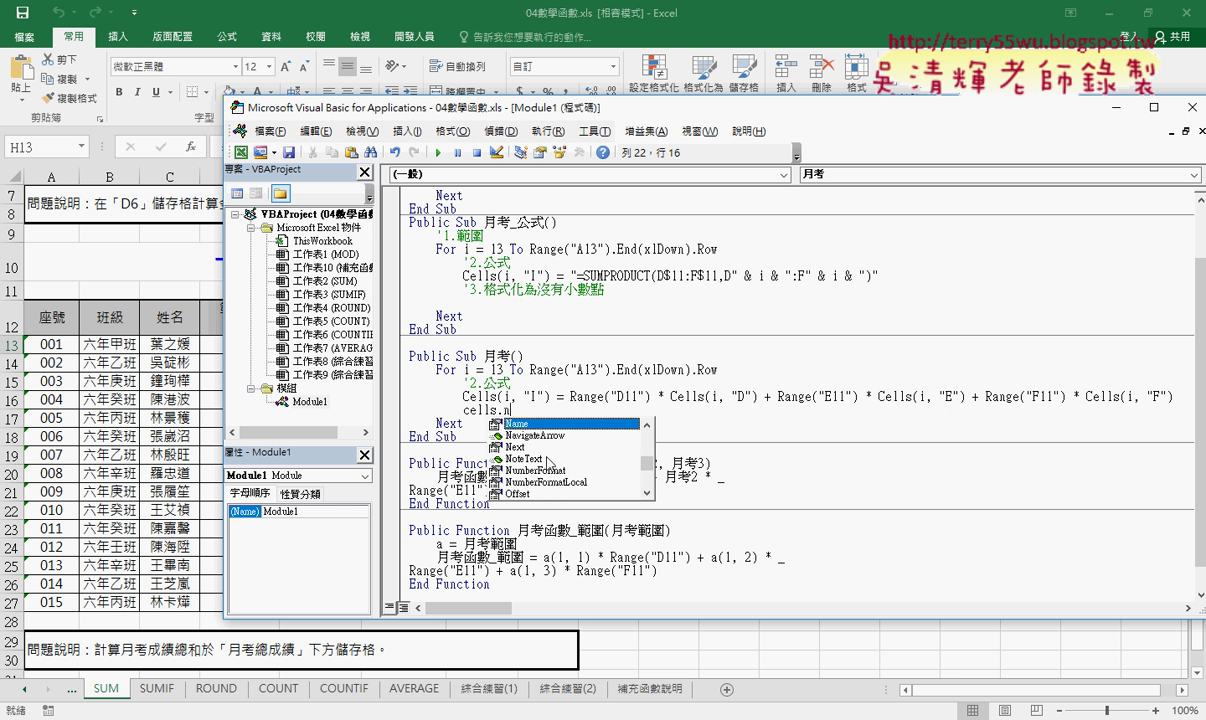
click(561, 484)
double_click(562, 487)
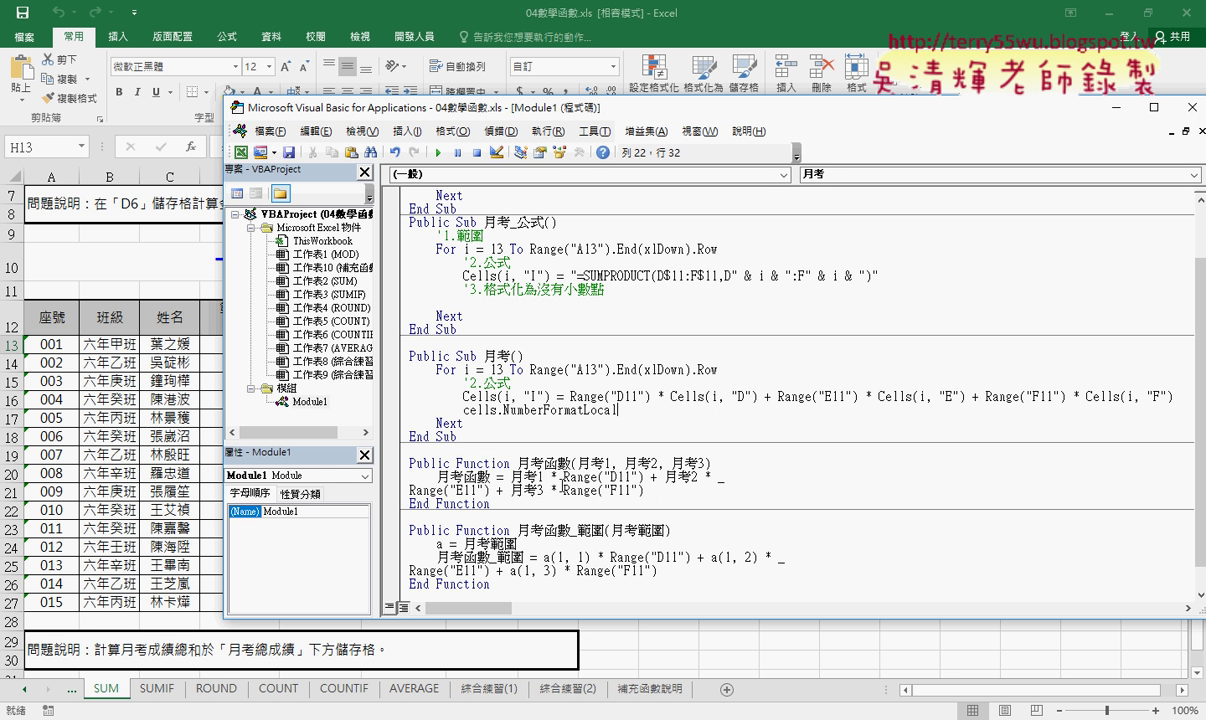
text(= "0)
text("")
text(0)
mouse_move(531, 397)
mouse_down()
mouse_move(549, 397)
mouse_move(500, 397)
mouse_up()
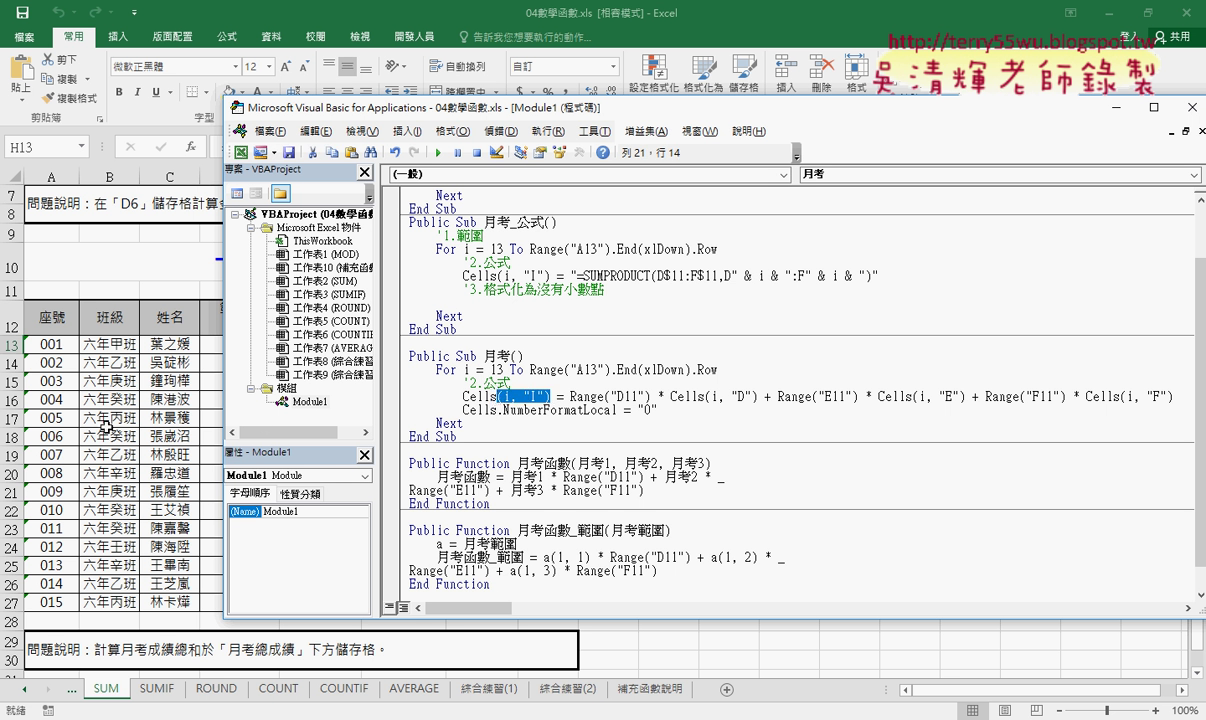
drag(517, 402, 498, 410)
key(shift+Left)
key(shift+Left)
key(shift+Left)
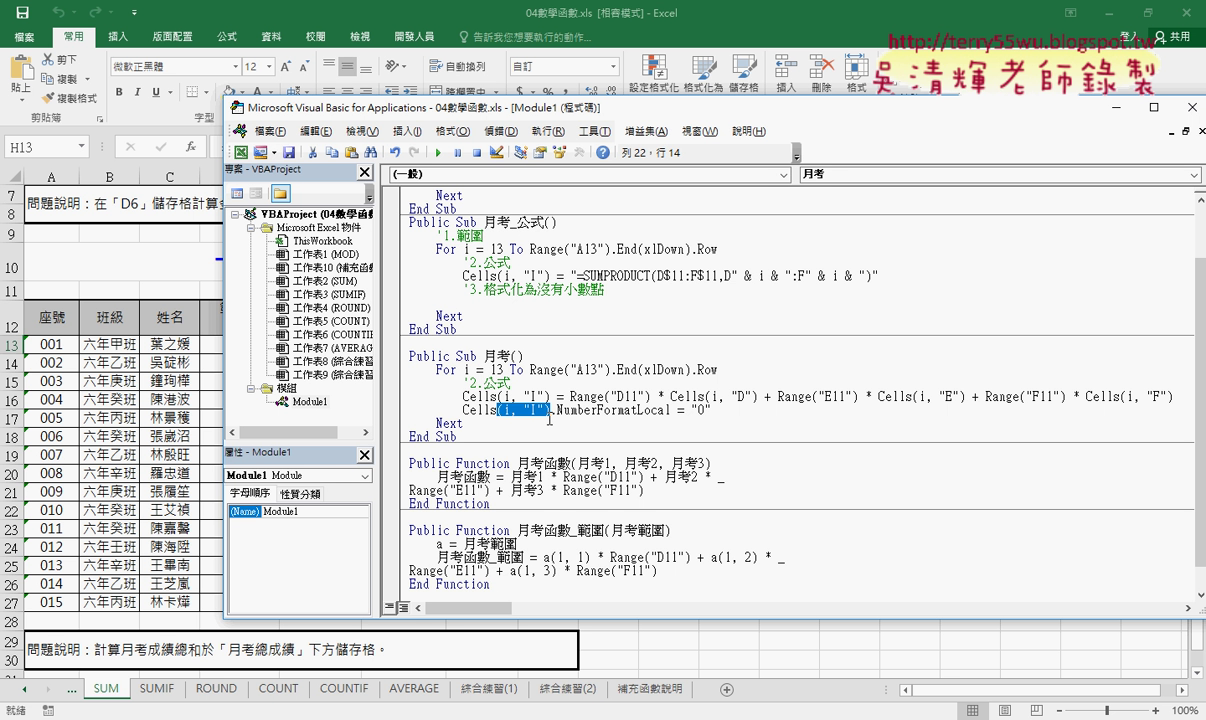
click(583, 396)
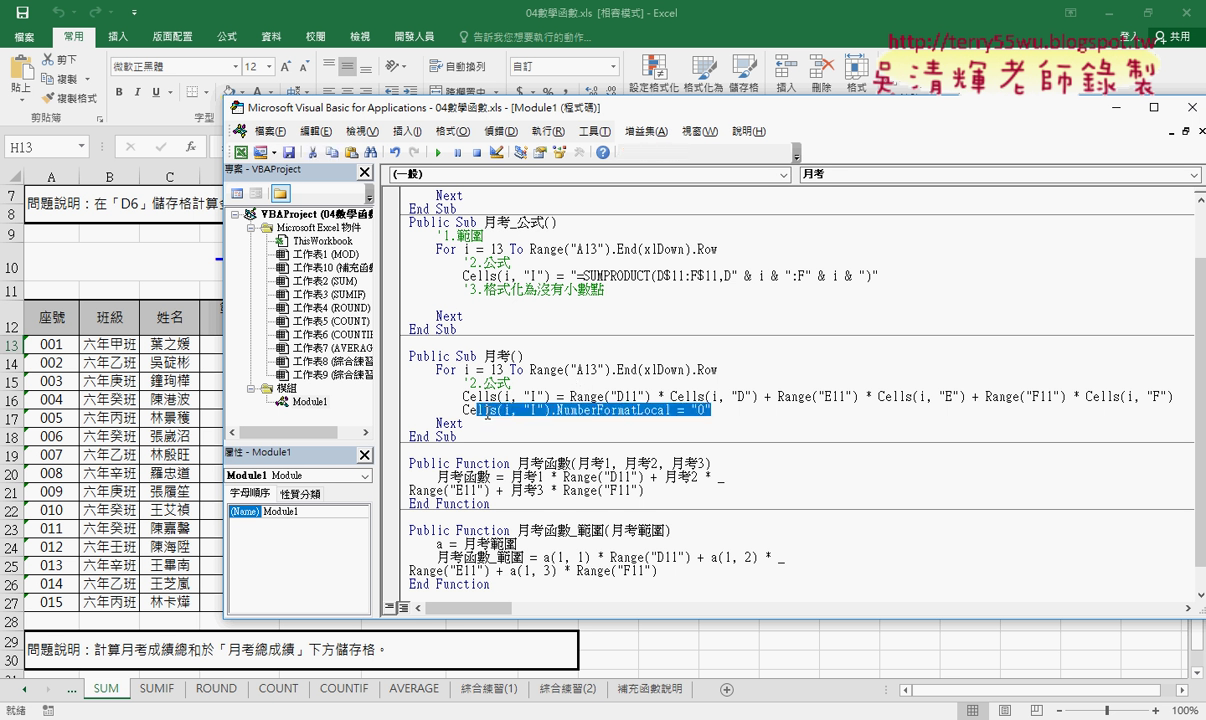
- Retype the line as Cells(i, "I").NumberFormatLocal = "0", pasting (i, "I") from the formula line
drag(712, 410, 462, 410)
drag(711, 410, 498, 412)
text(.)
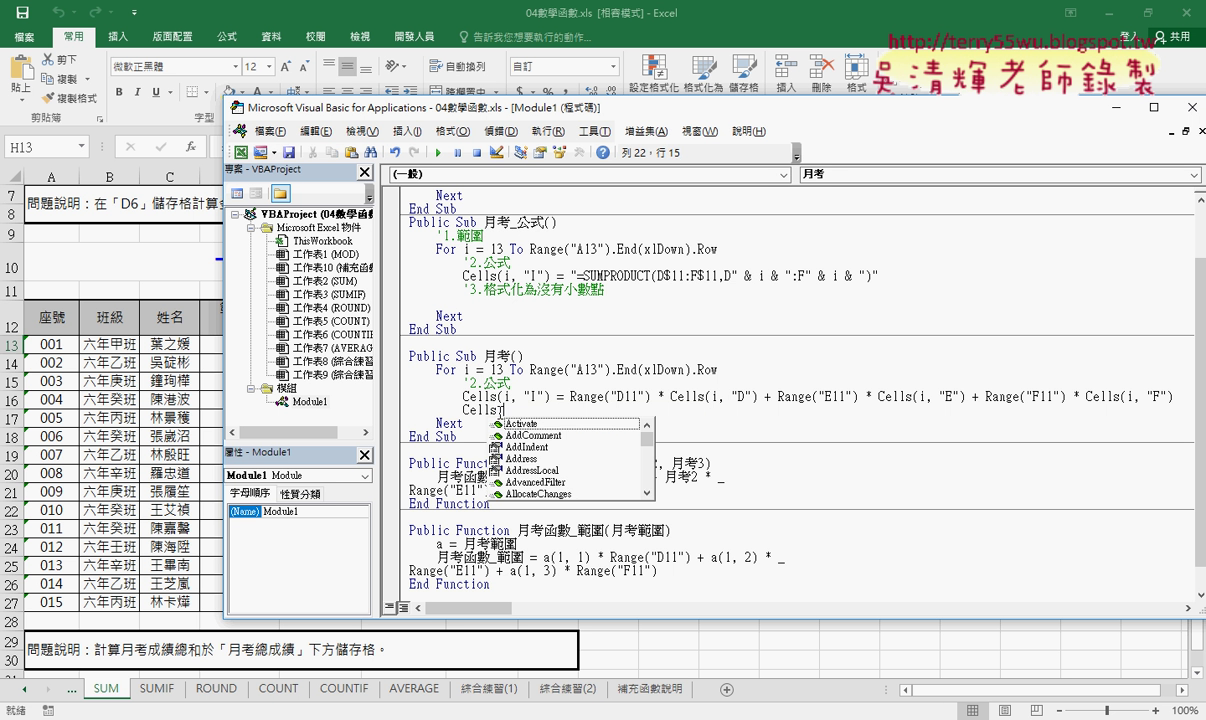
text(n)
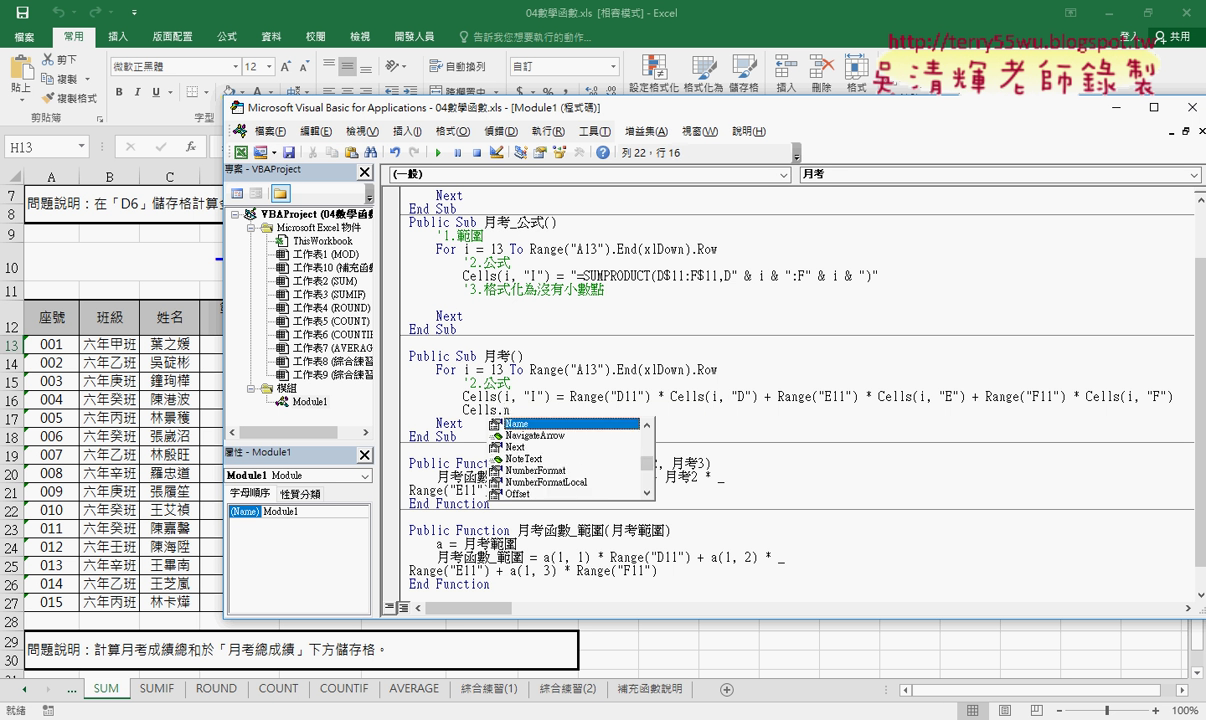
double_click(562, 482)
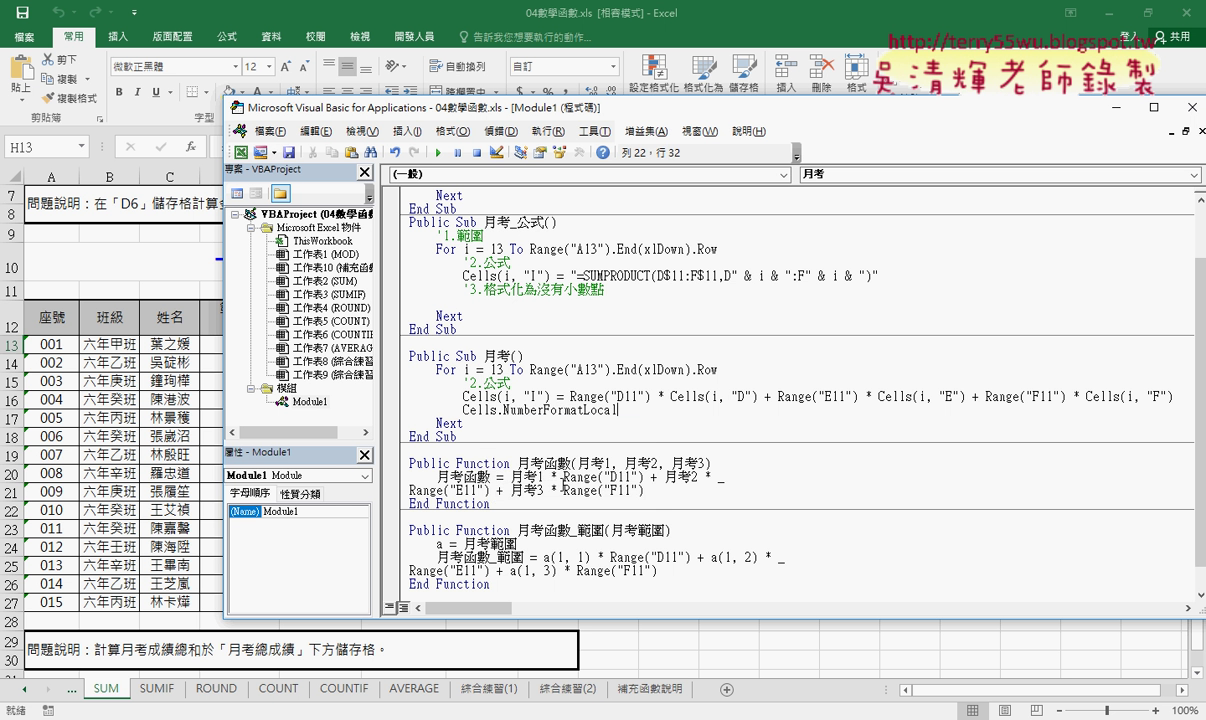
text(=)
text(")
text(0)
drag(552, 397, 517, 397)
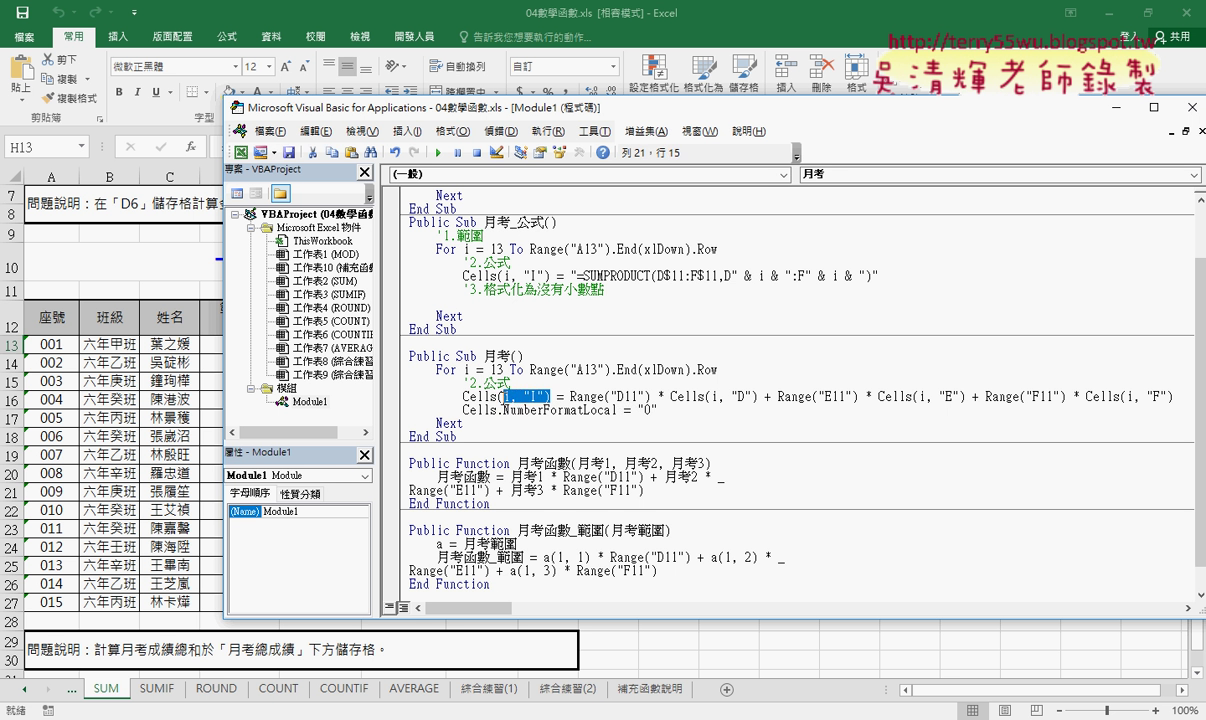
shift+click(498, 398)
key(ctrl+c)
click(497, 410)
key(ctrl+v)
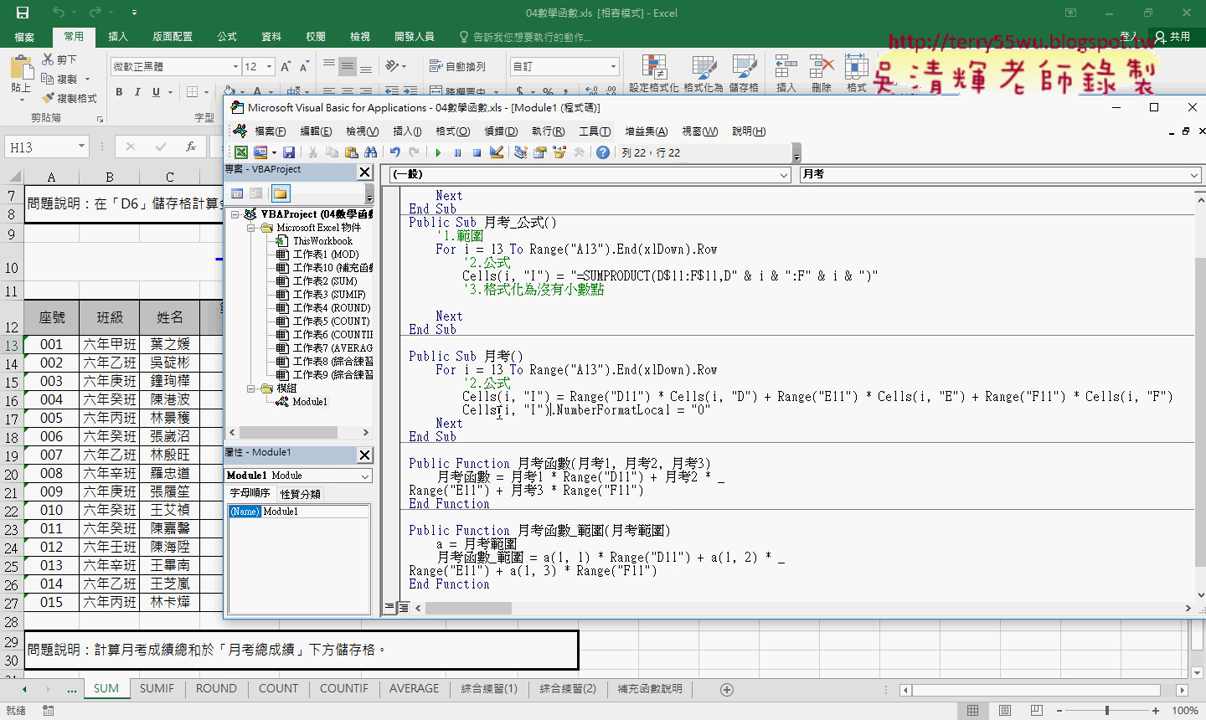
click(715, 411)
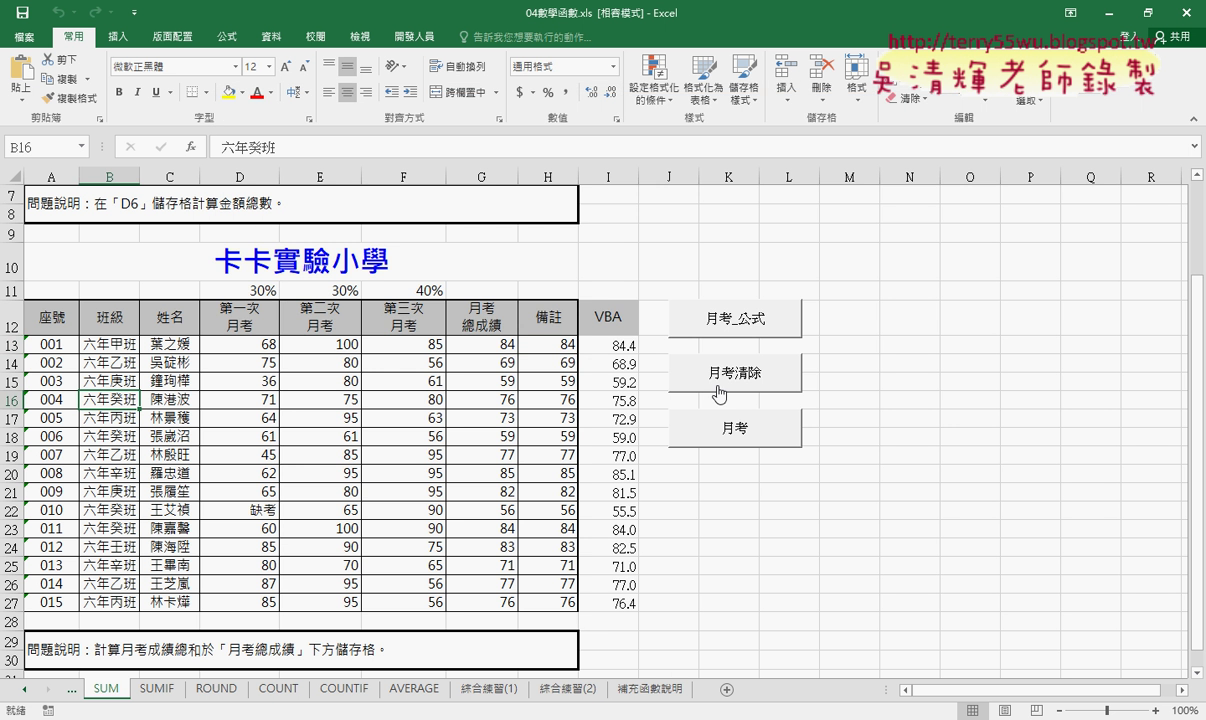
- Clear column I and run 月考 to fill I13:I27 with the weighted exam totals
click(719, 391)
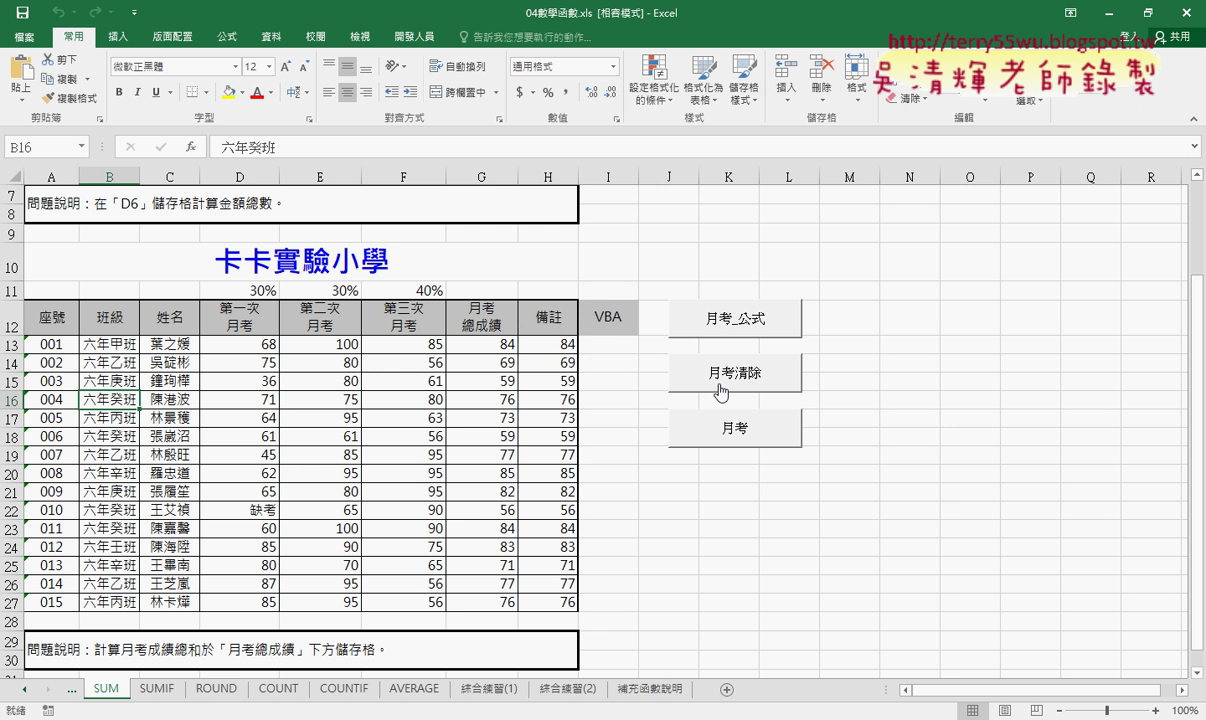
click(733, 435)
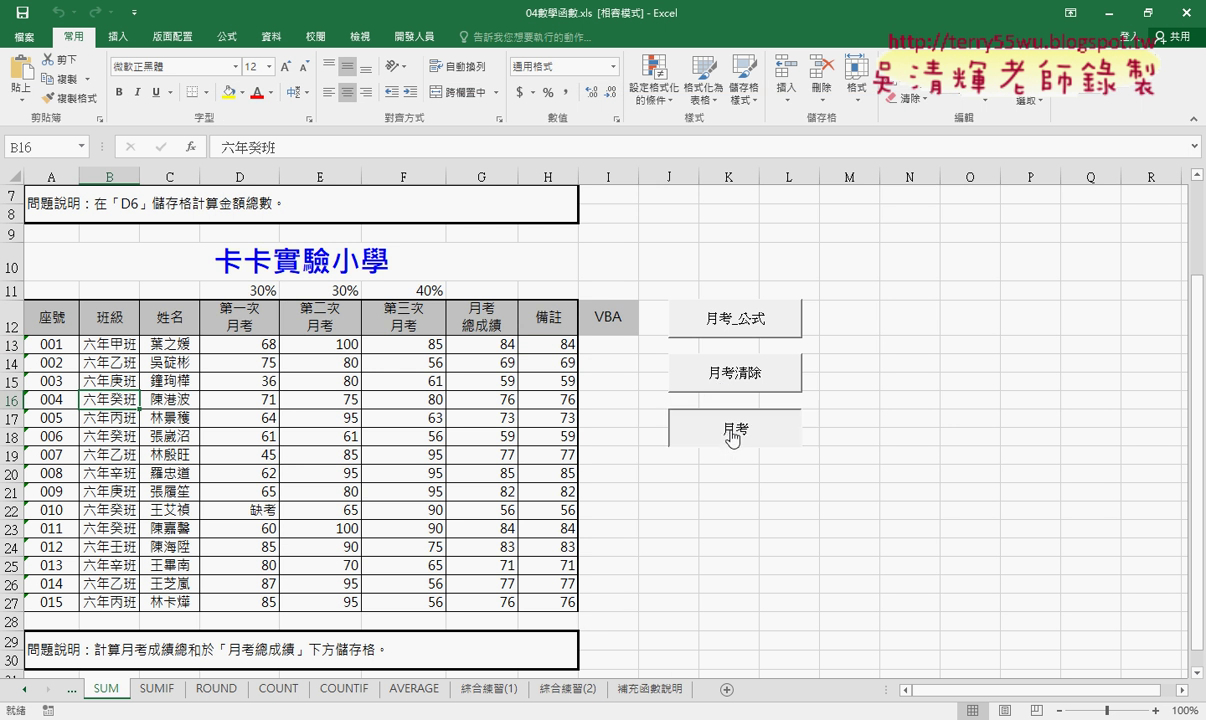
mouse_move(615, 346)
mouse_down()
mouse_move(630, 430)
mouse_move(625, 600)
mouse_up()
- Check that cell I13 uses the custom number format "0", leaving it unchanged
click(617, 346)
right_click(617, 346)
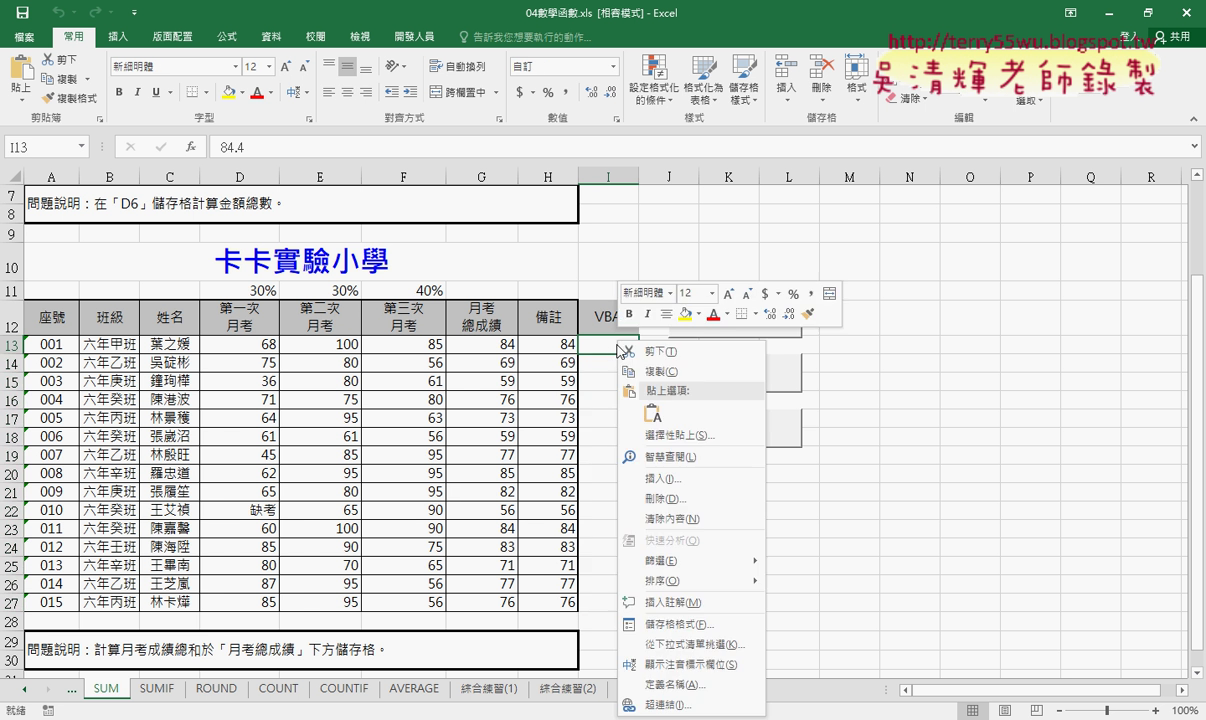
click(665, 624)
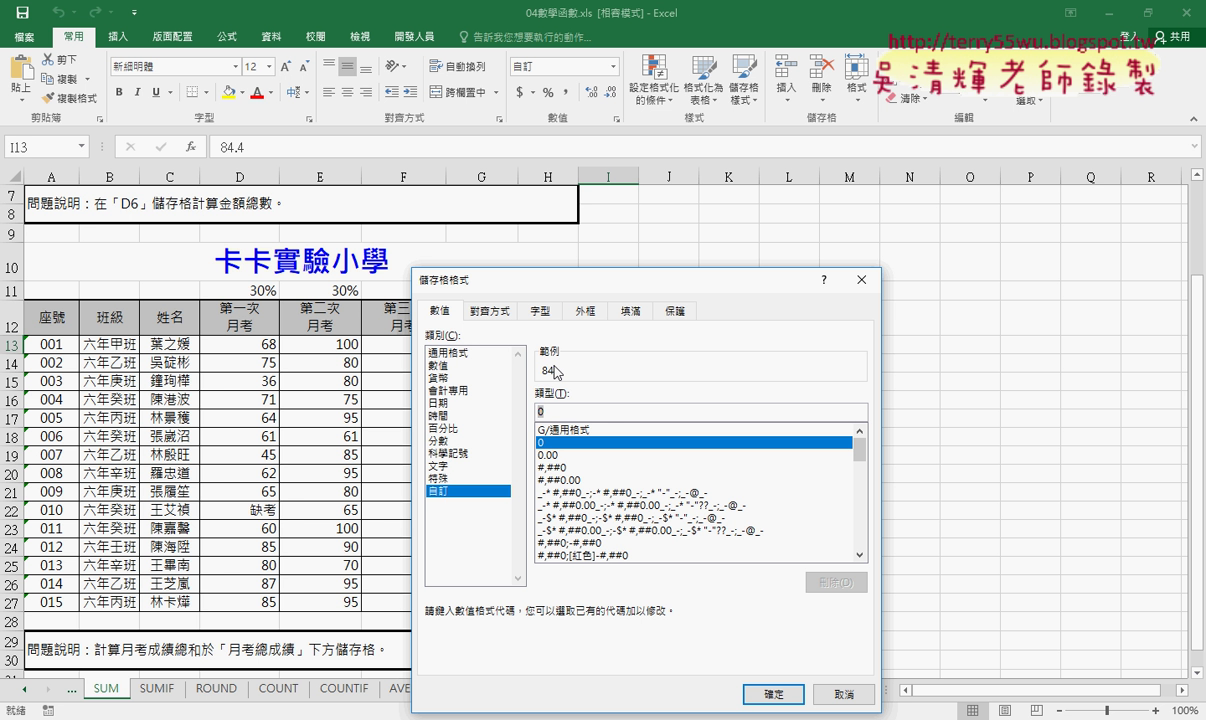
key(Return)
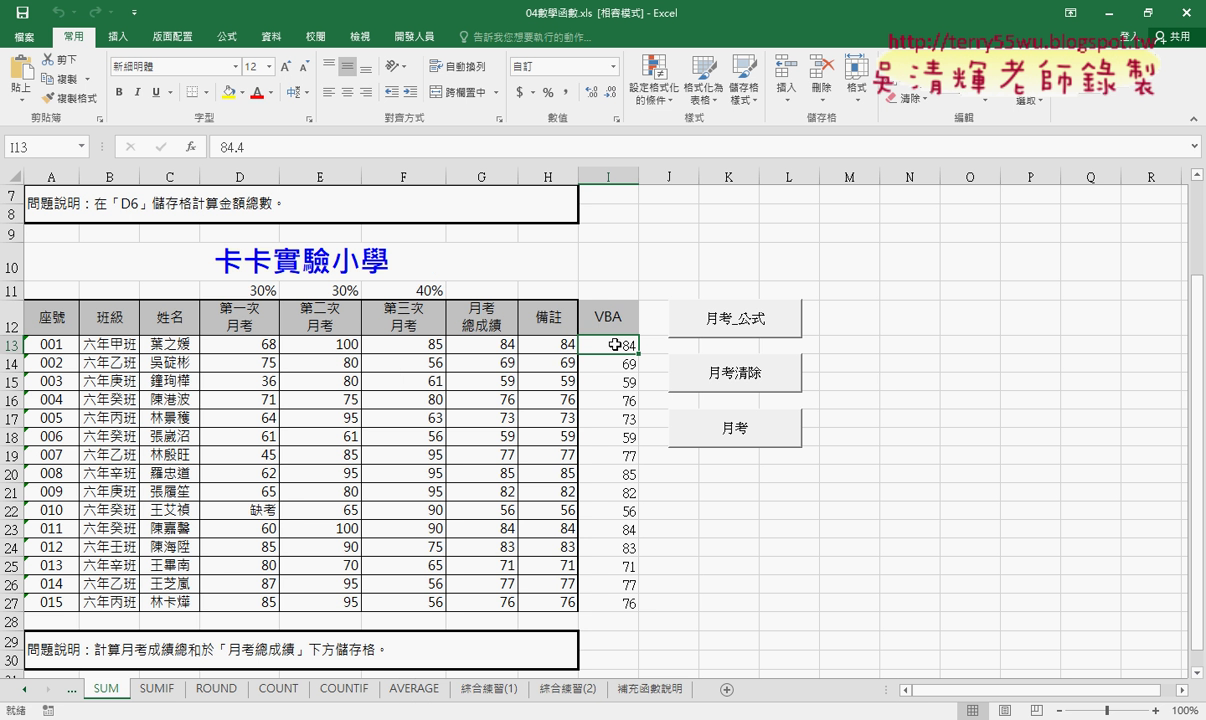
- Compare H13's formula with I13's stored value, then return to the macro code
click(548, 344)
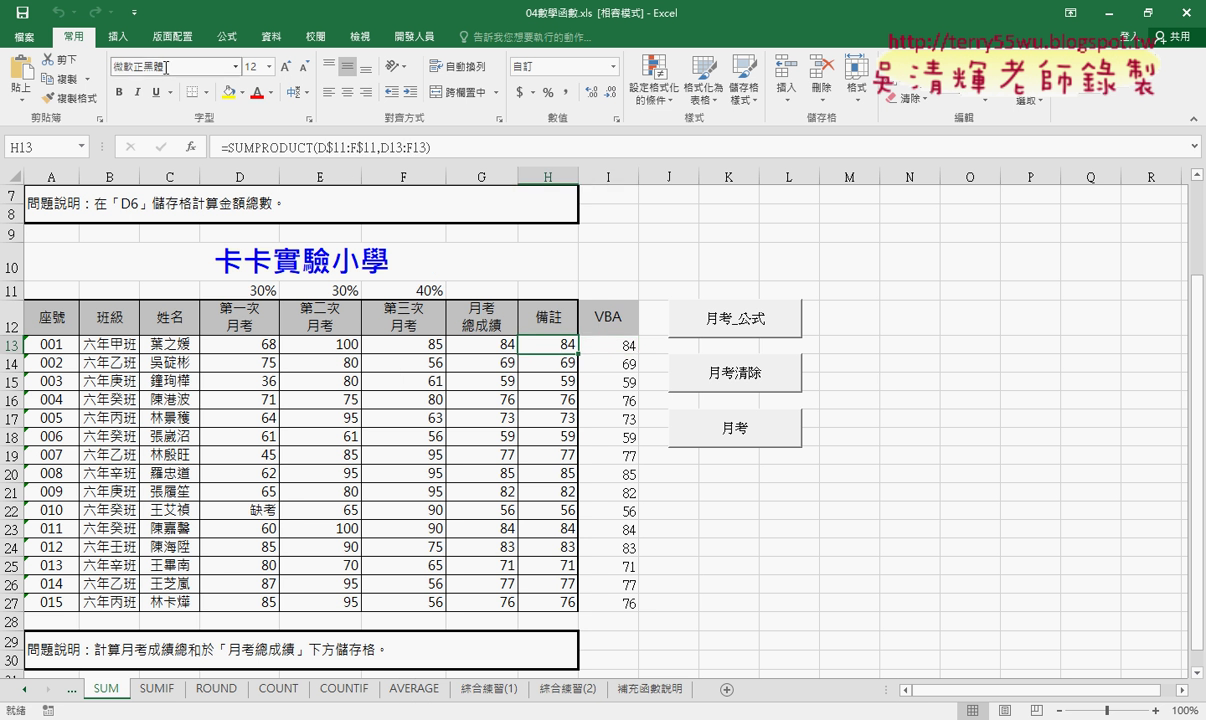
click(605, 344)
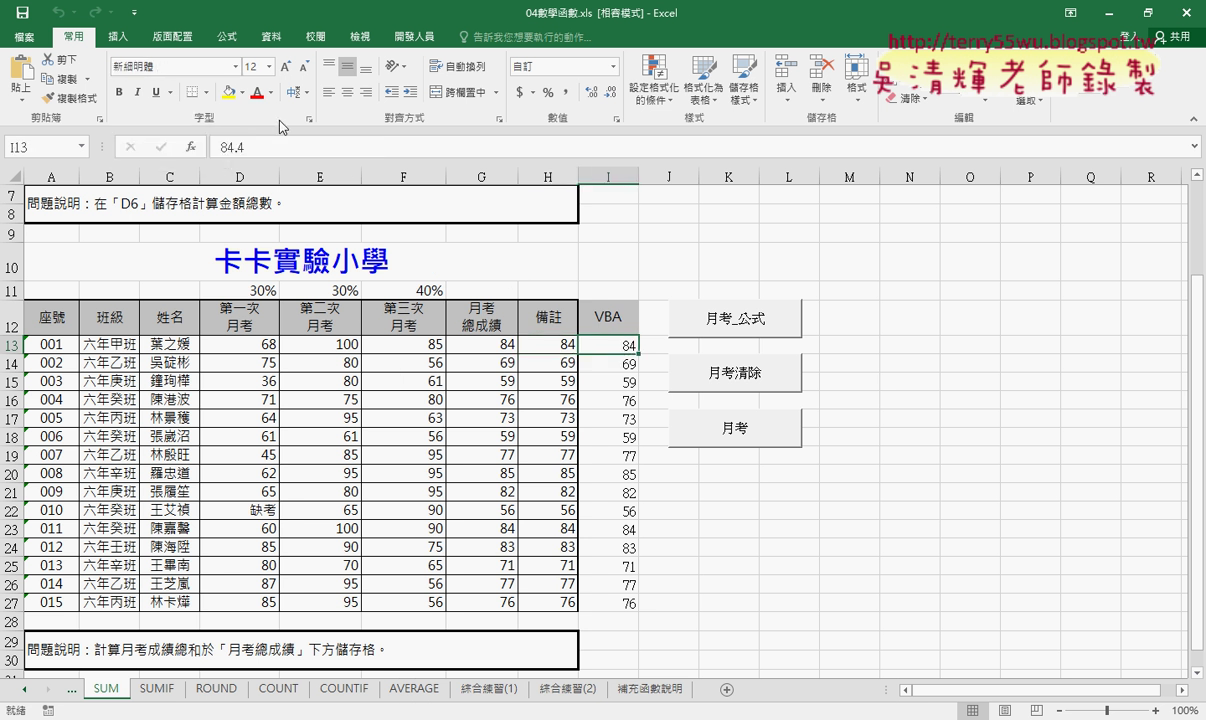
click(558, 343)
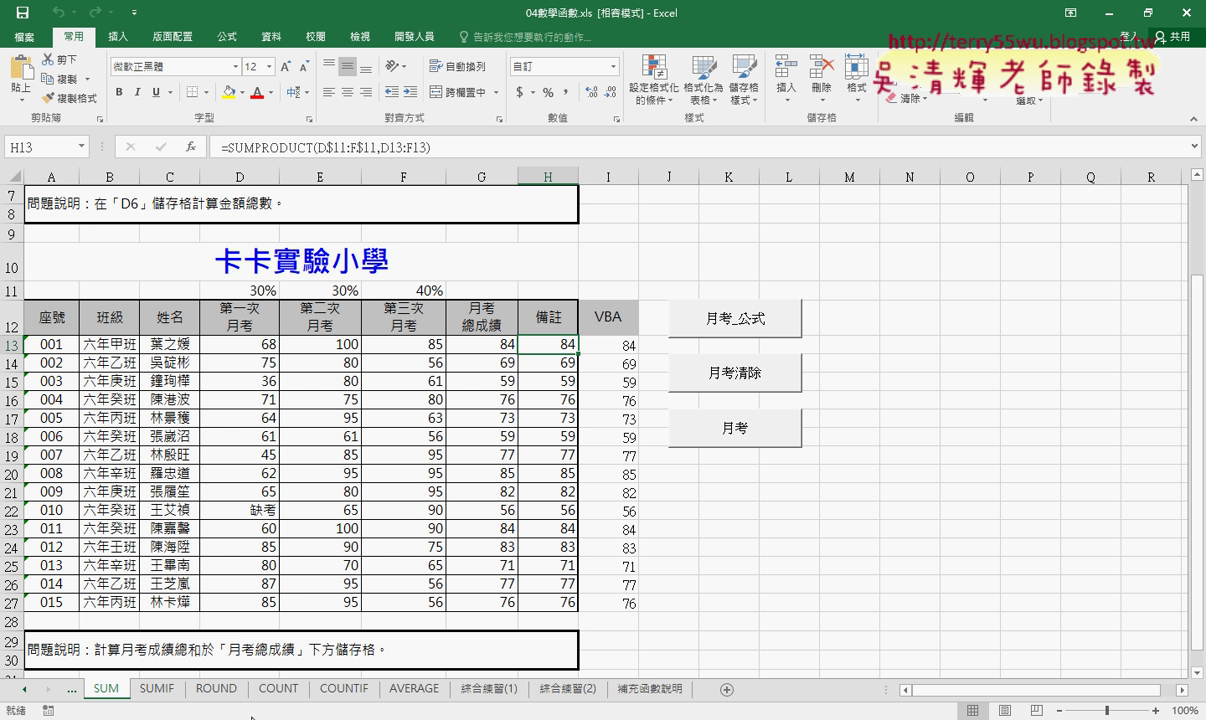
click(318, 677)
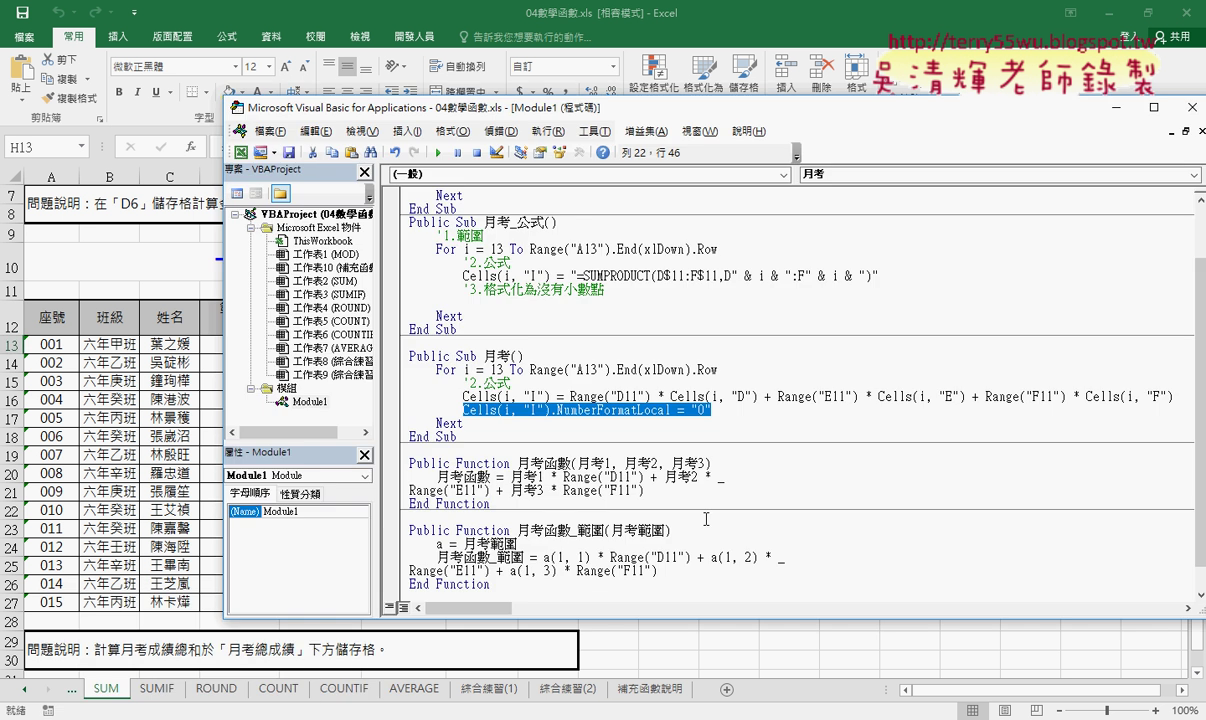
- Add a line setting Font.Name = "" below the NumberFormatLocal line
click(712, 410)
key(Return)
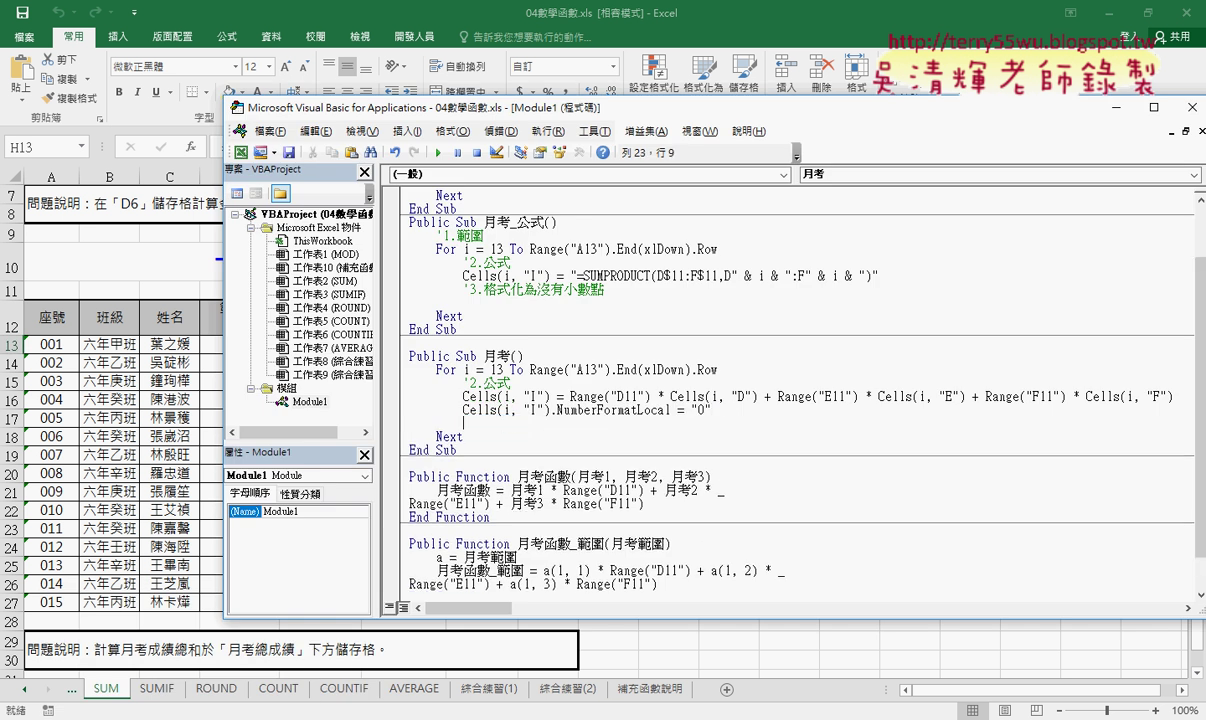
text(cel)
text(ls)
text(.)
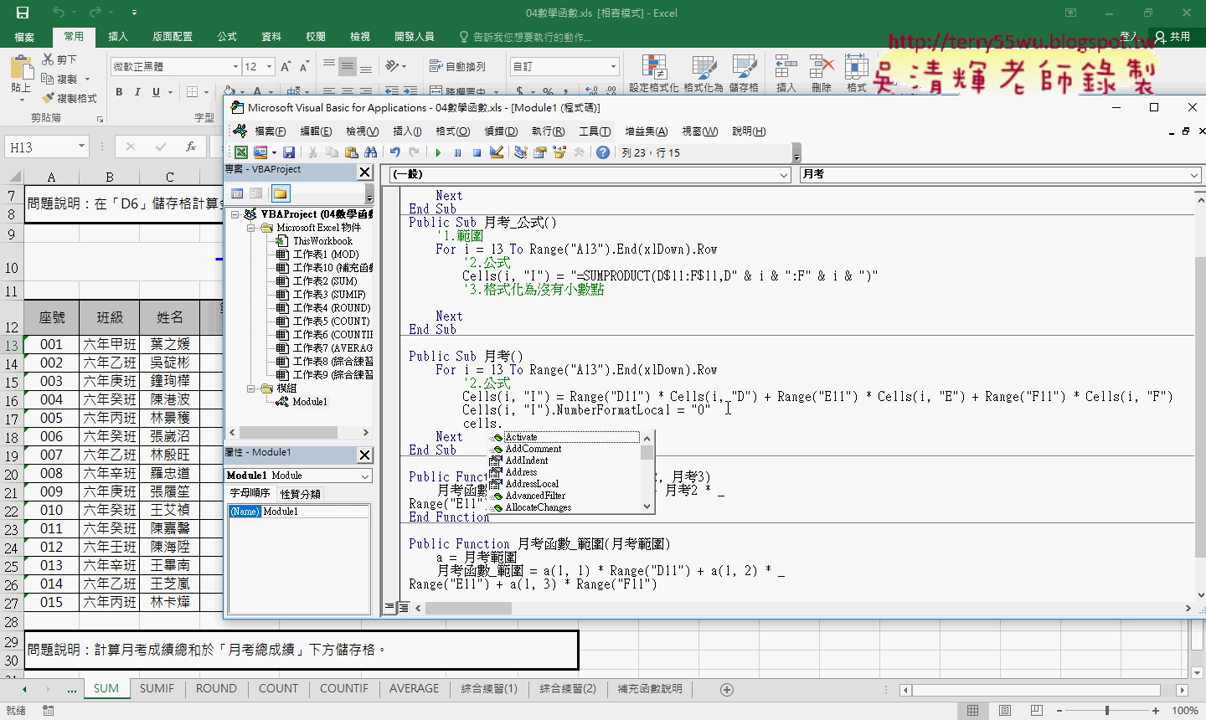
text(fo)
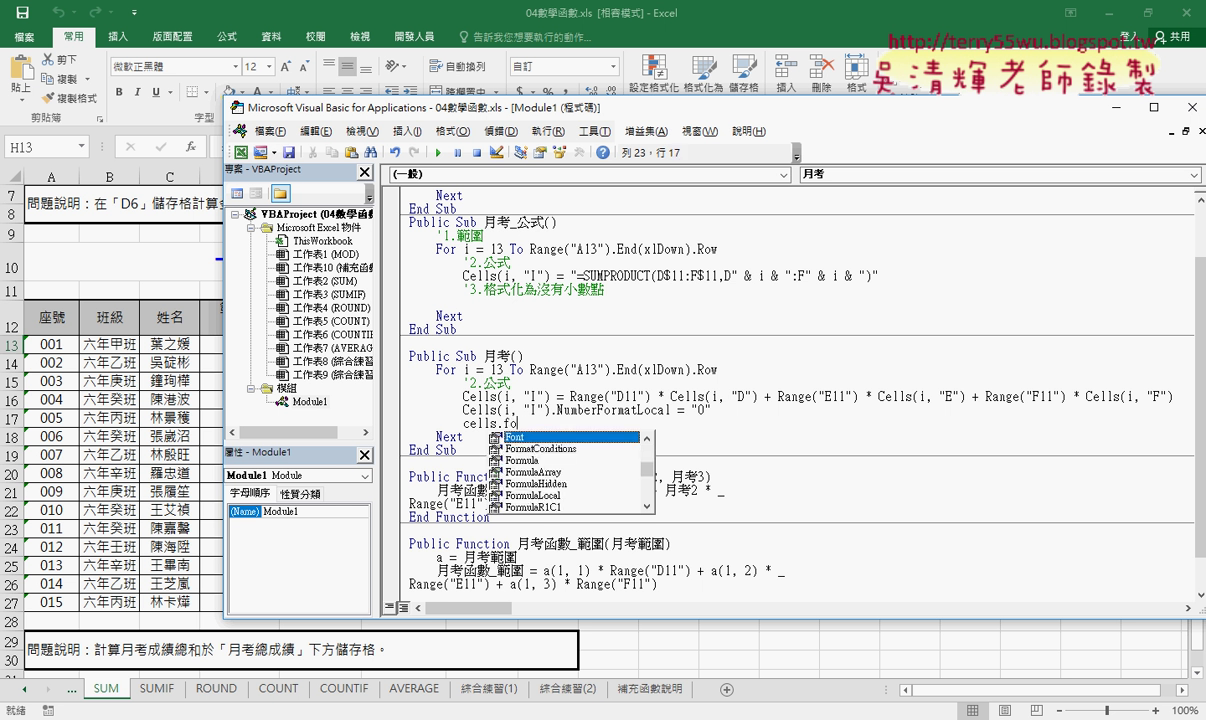
text(n)
key(Tab)
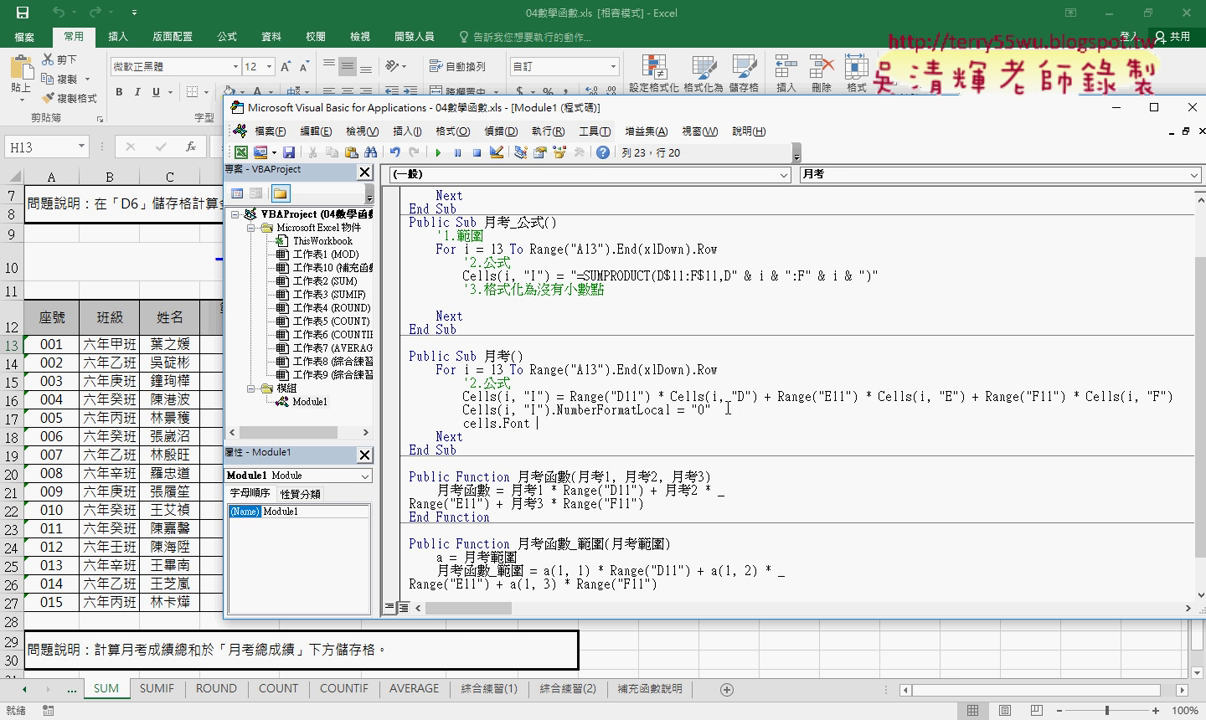
text(.)
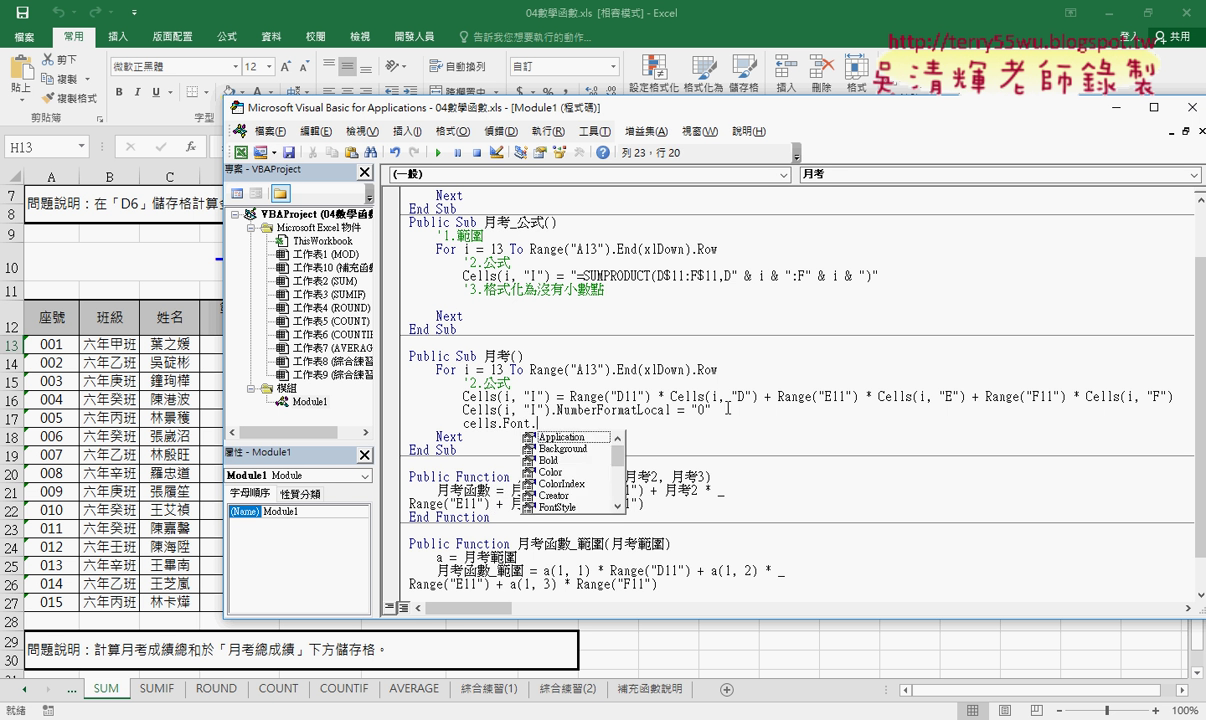
drag(618, 456, 619, 478)
click(560, 484)
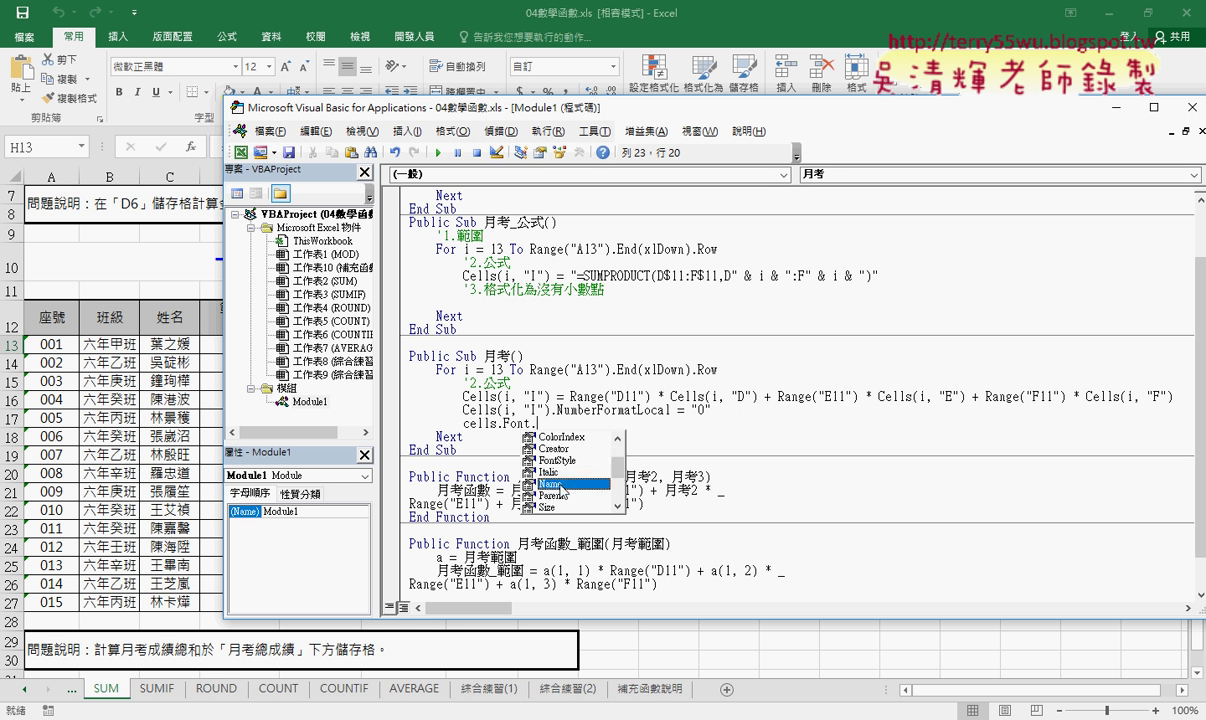
double_click(562, 486)
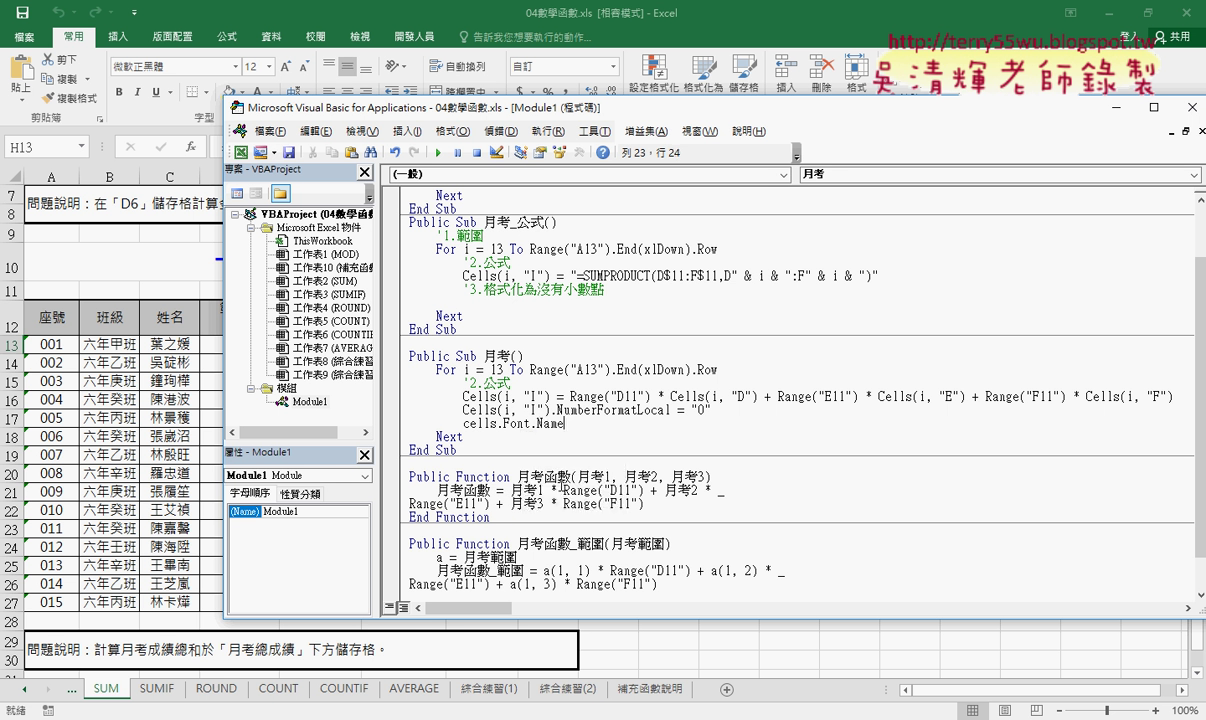
text(=)
text("")
- Fill the quotes with 微軟正黑體 copied from Excel's font box, making Cells(i, "I").Font.Name = "微軟正黑體"
mouse_move(576, 410)
mouse_down()
mouse_move(492, 410)
mouse_move(500, 424)
mouse_up()
key(shift+Right)
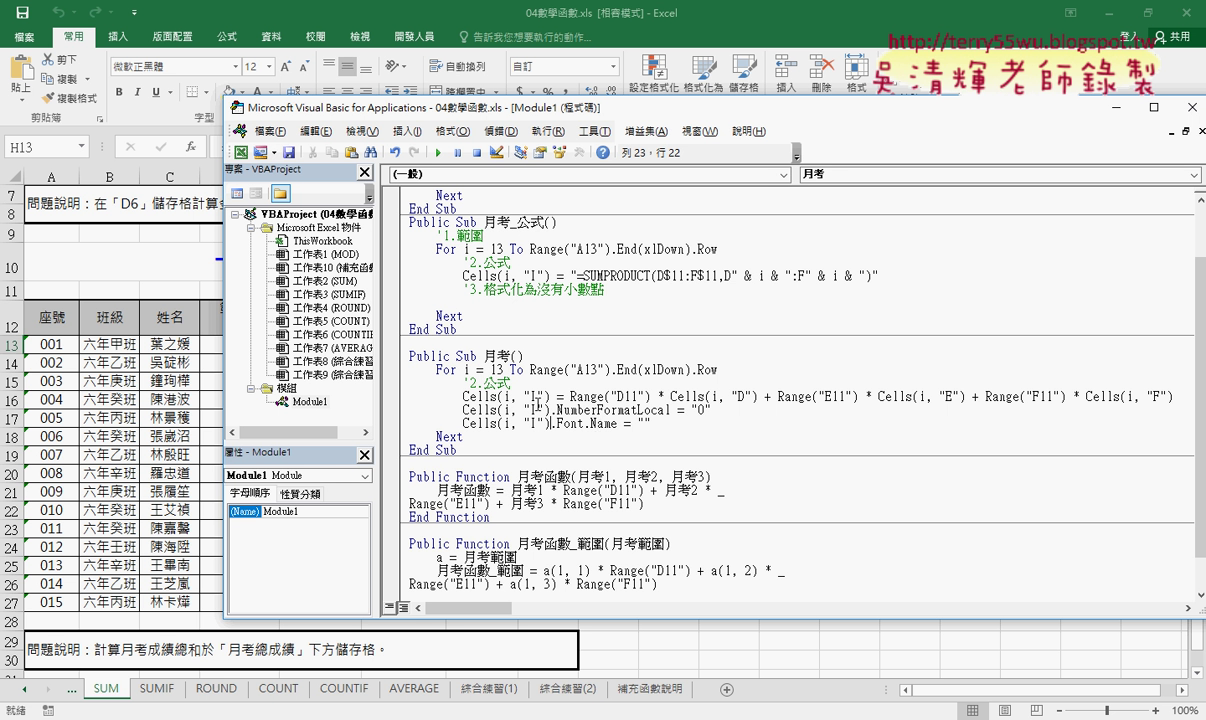
click(645, 423)
click(163, 66)
right_click(152, 68)
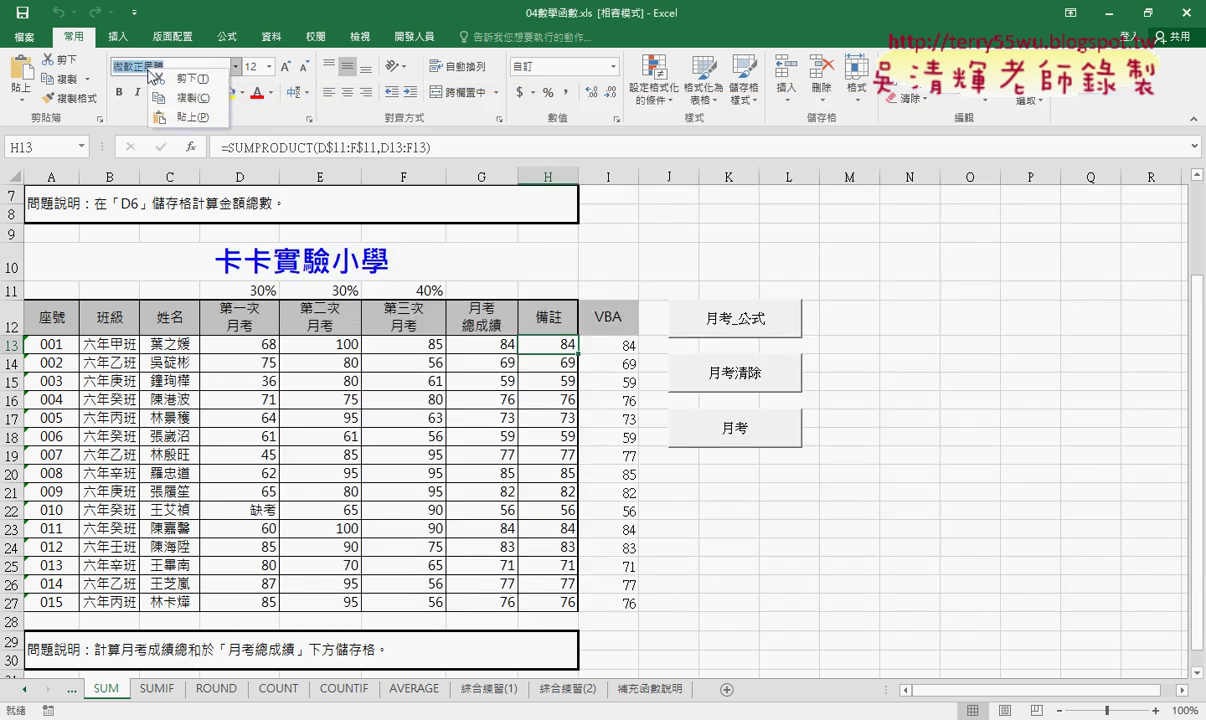
click(176, 99)
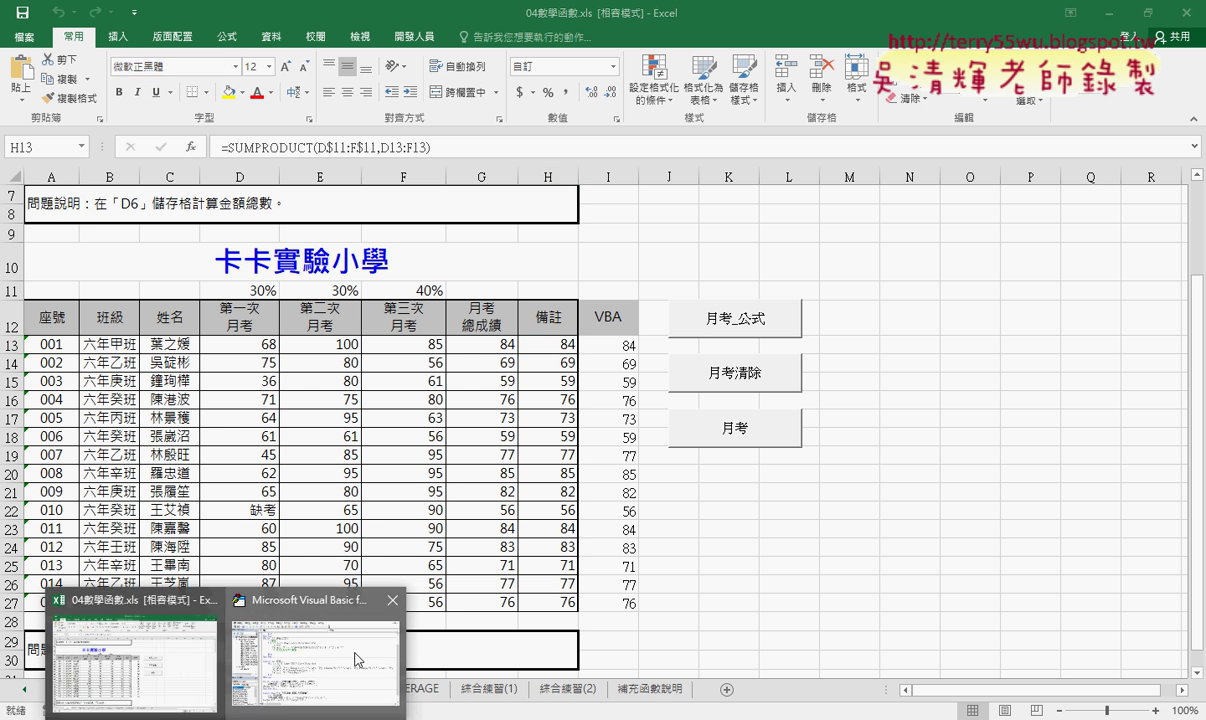
click(297, 620)
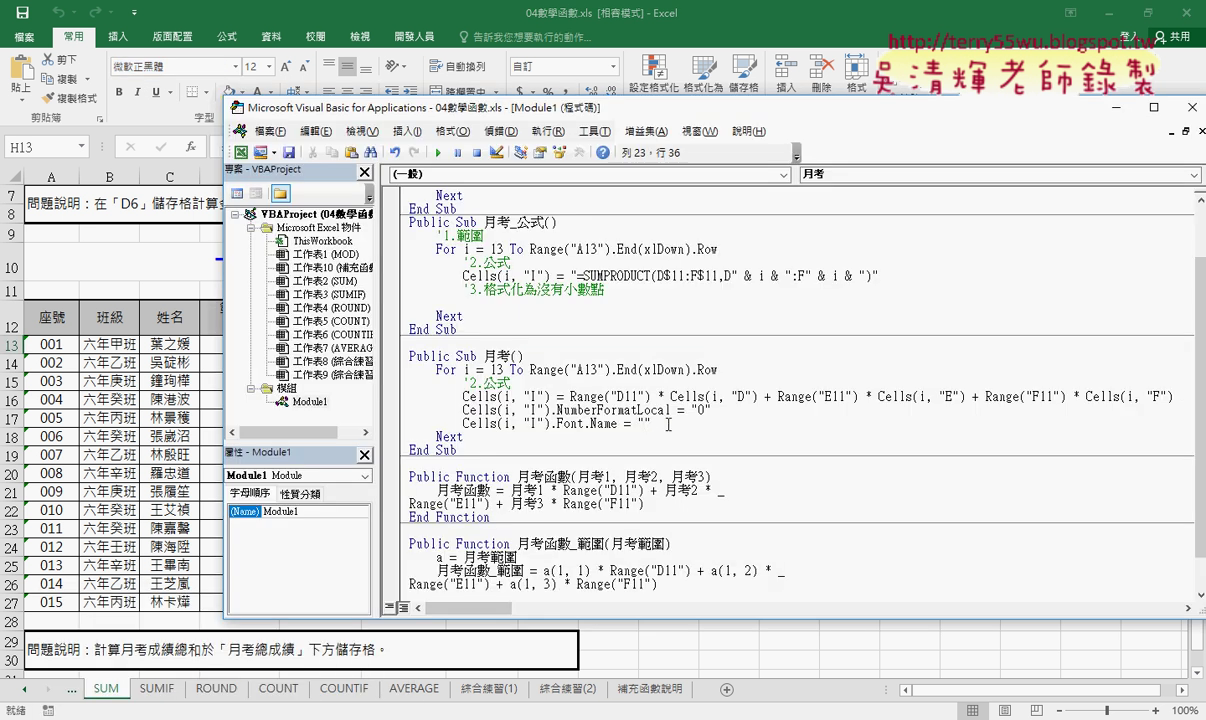
text(微軟正黑體)
drag(671, 424, 684, 424)
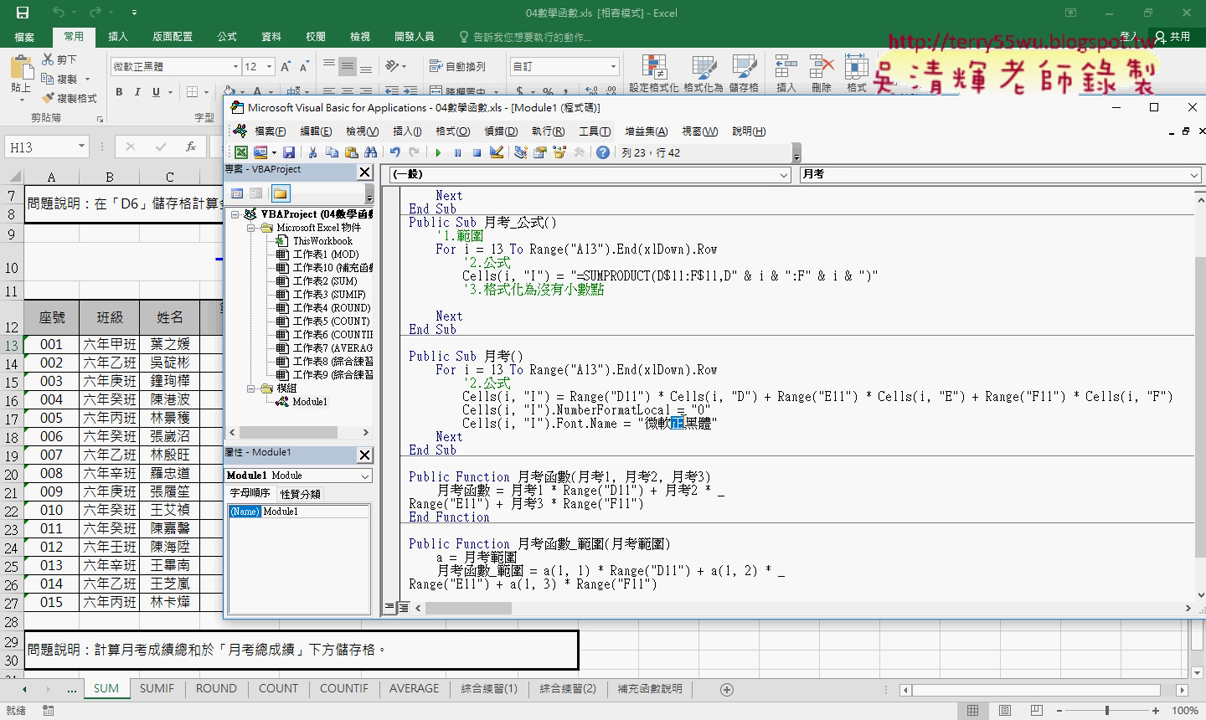
click(160, 436)
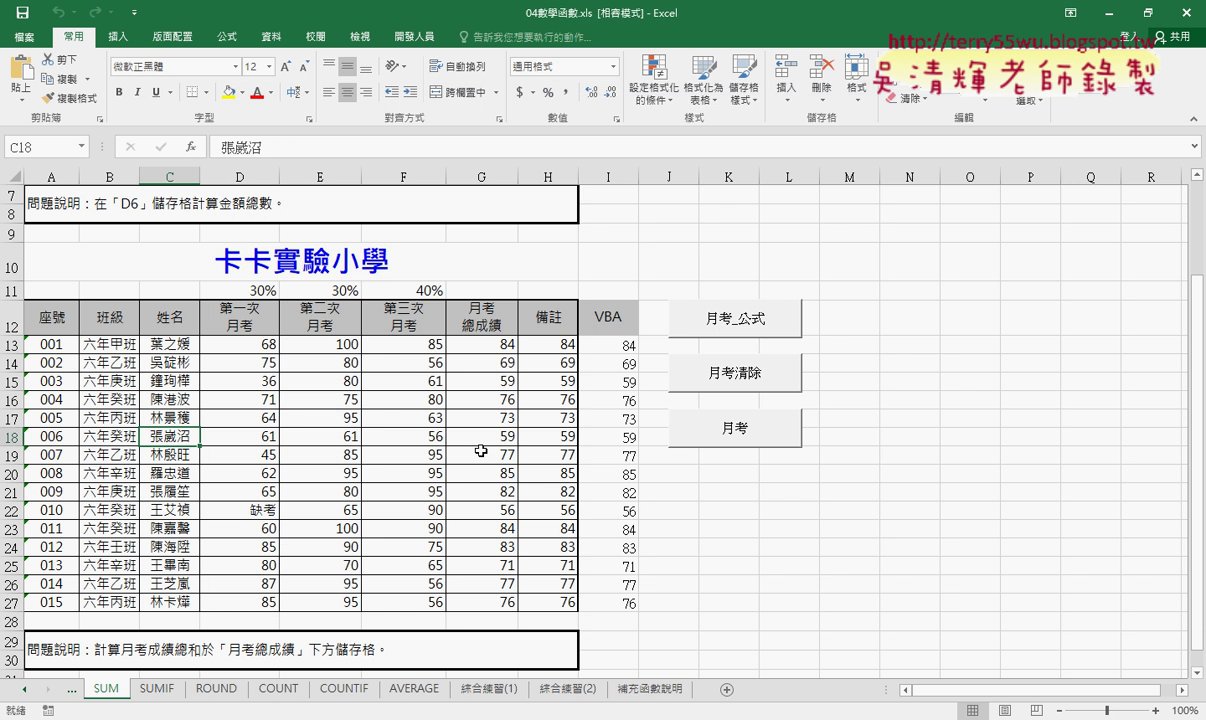
- Clear column I with 月考清除, rerun the updated 月考 macro, and select the new results
click(748, 381)
click(745, 440)
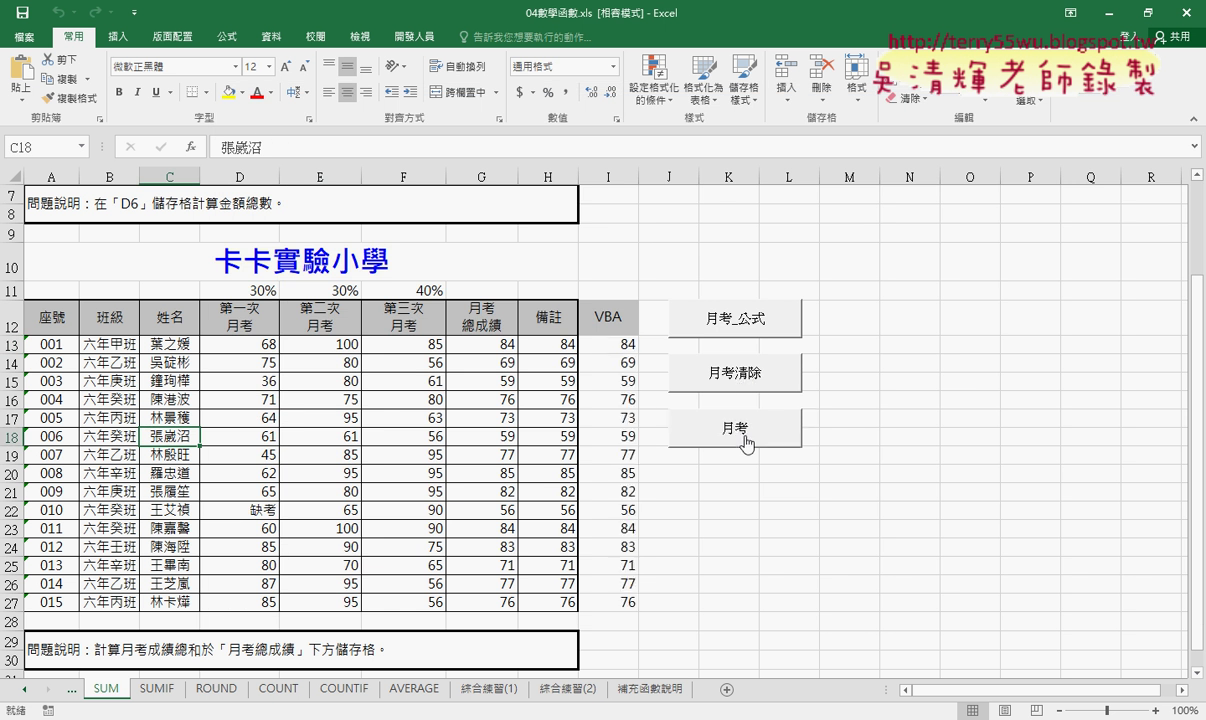
mouse_move(598, 344)
mouse_down()
mouse_move(626, 377)
mouse_move(622, 604)
mouse_up()
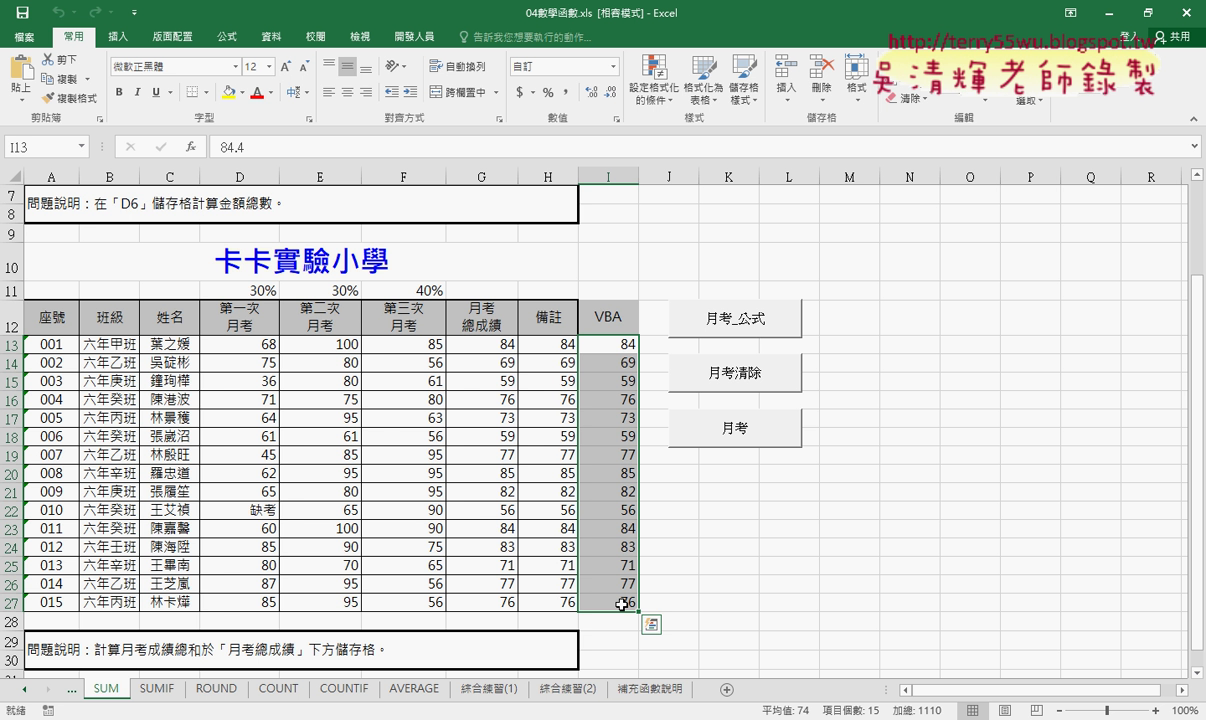
- Try the 月考_公式 version, then clear and refill column I with 月考
click(713, 370)
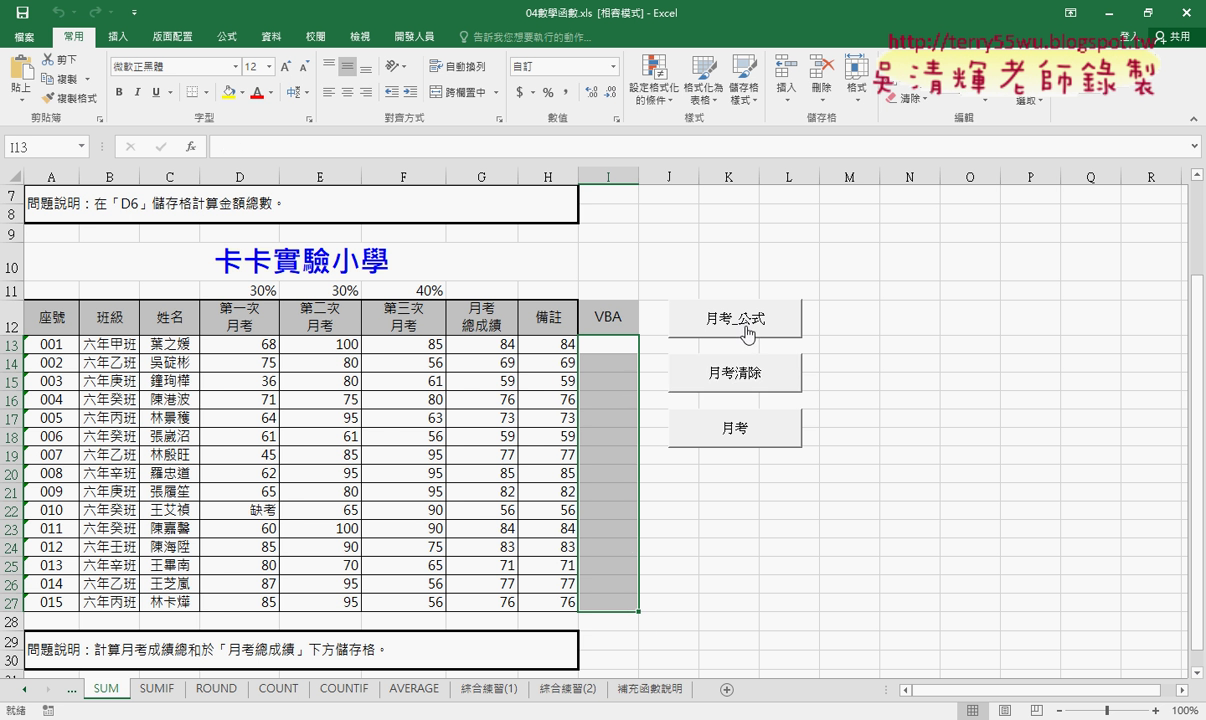
click(745, 330)
click(703, 358)
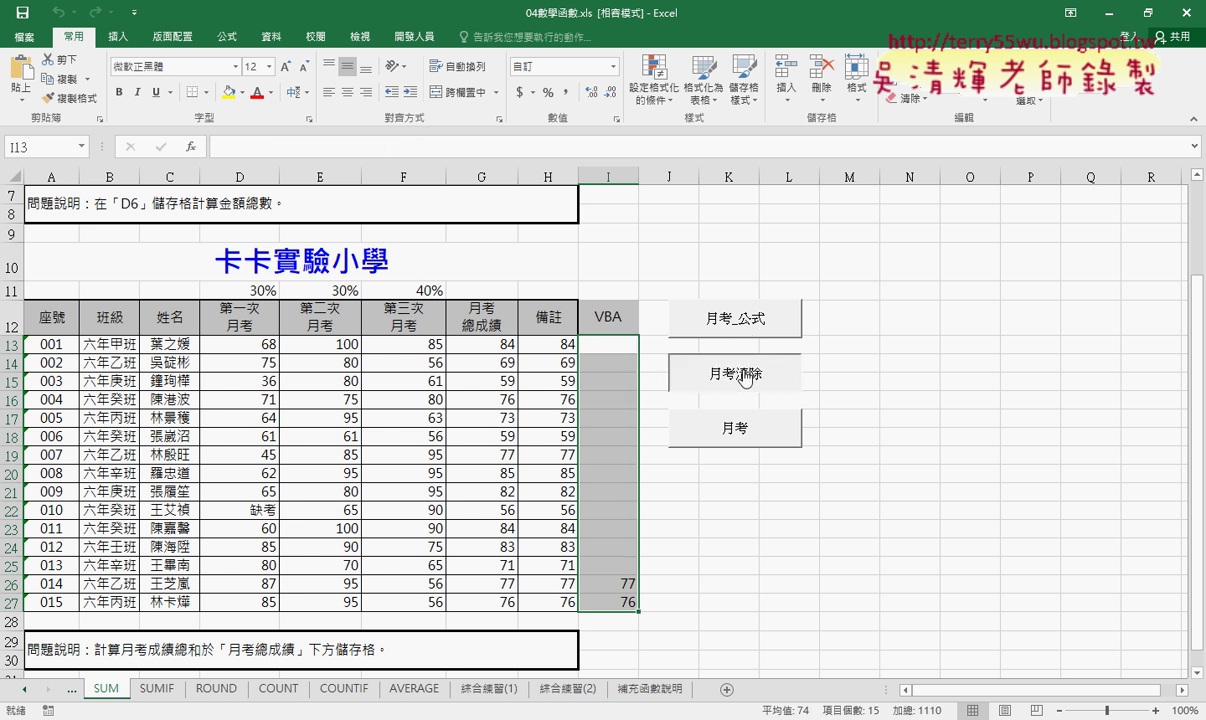
click(752, 440)
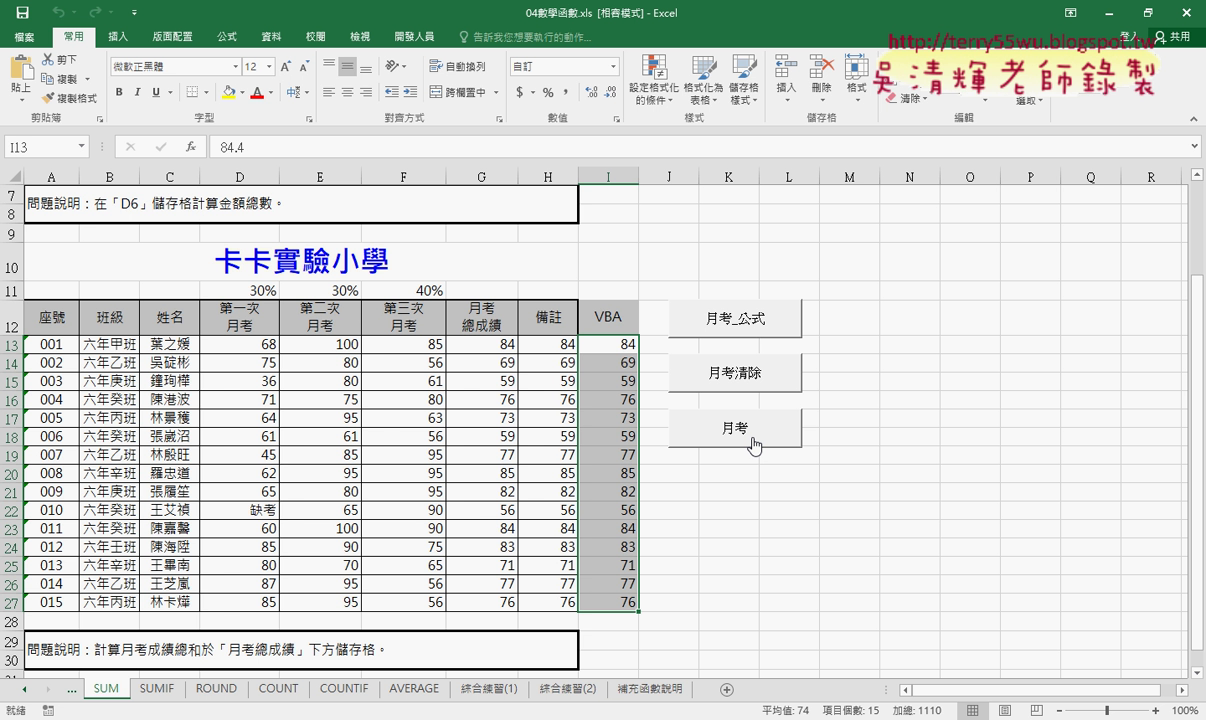